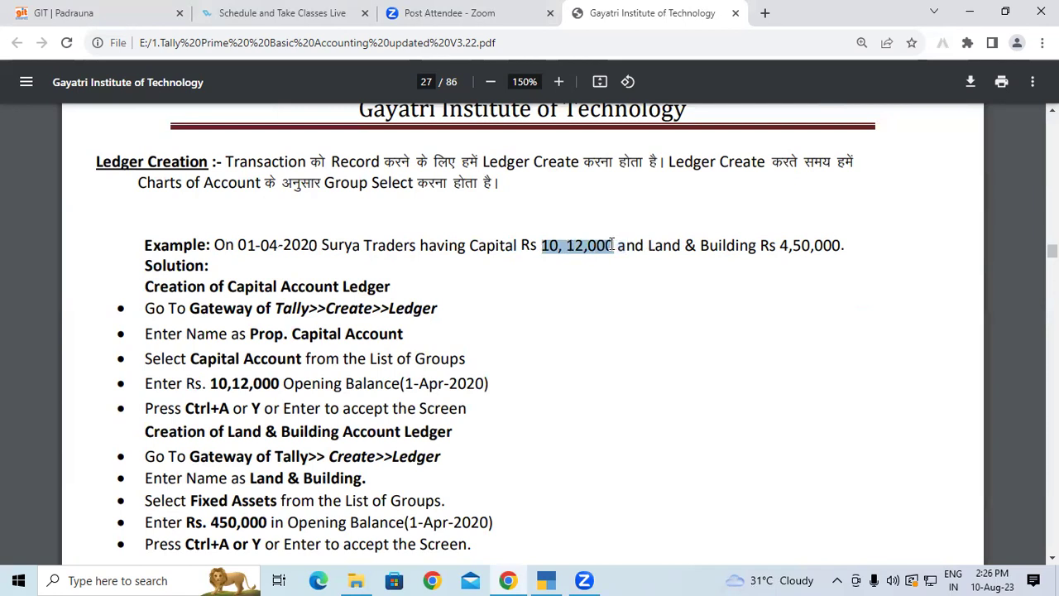
- Read the Surya Traders example and the instructions for creating the capital account ledger in the PDF notes
left_click(679, 257)
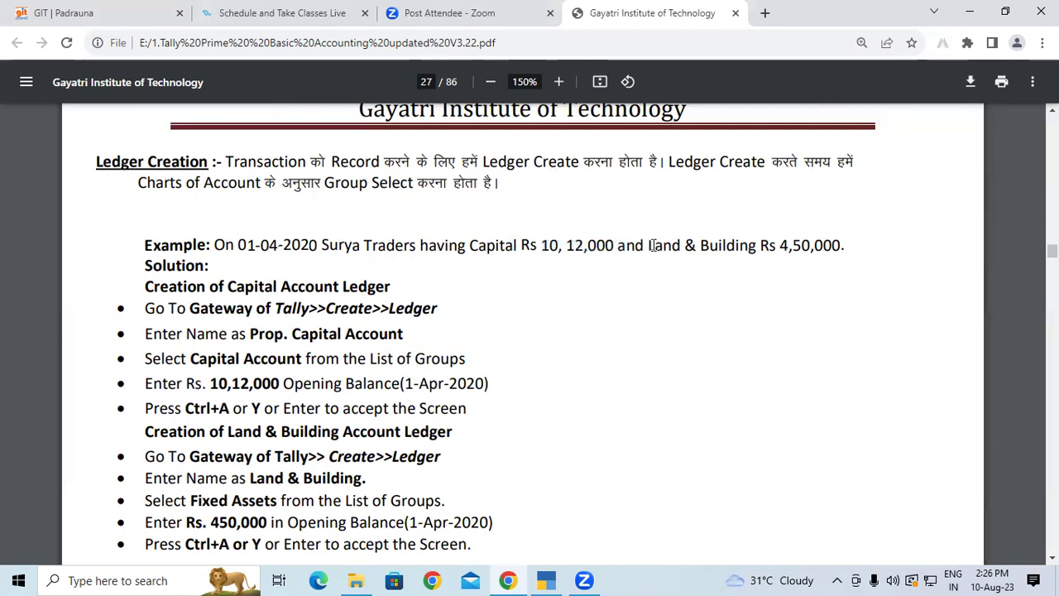
left_click_drag(652, 244, 805, 246)
left_click(146, 264)
left_click_drag(146, 265, 246, 292)
left_click(336, 298)
left_click(246, 292)
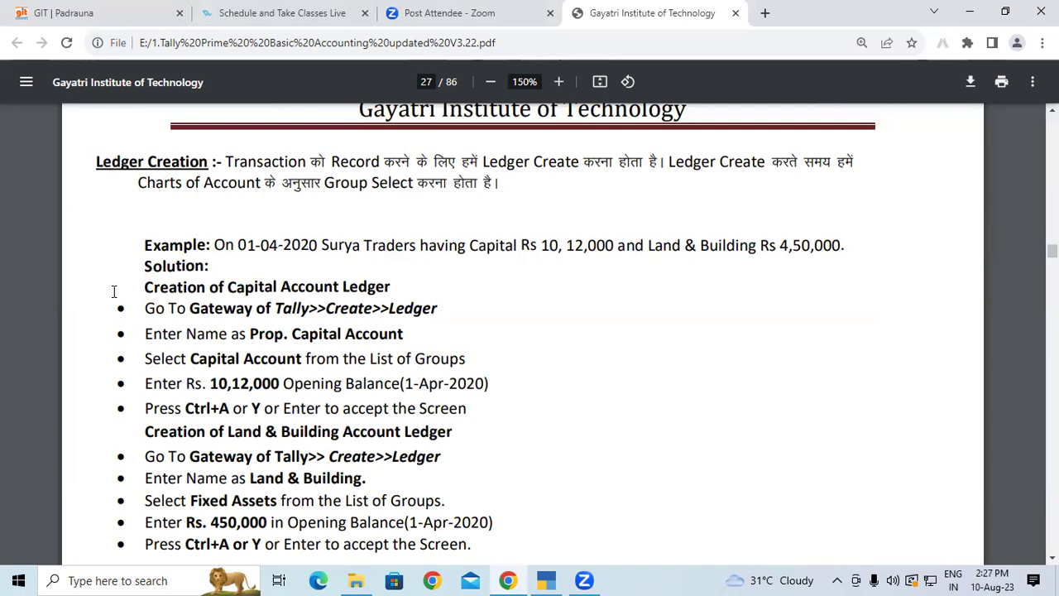
left_click_drag(146, 288, 394, 288)
left_click(394, 287)
left_click_drag(228, 289, 364, 289)
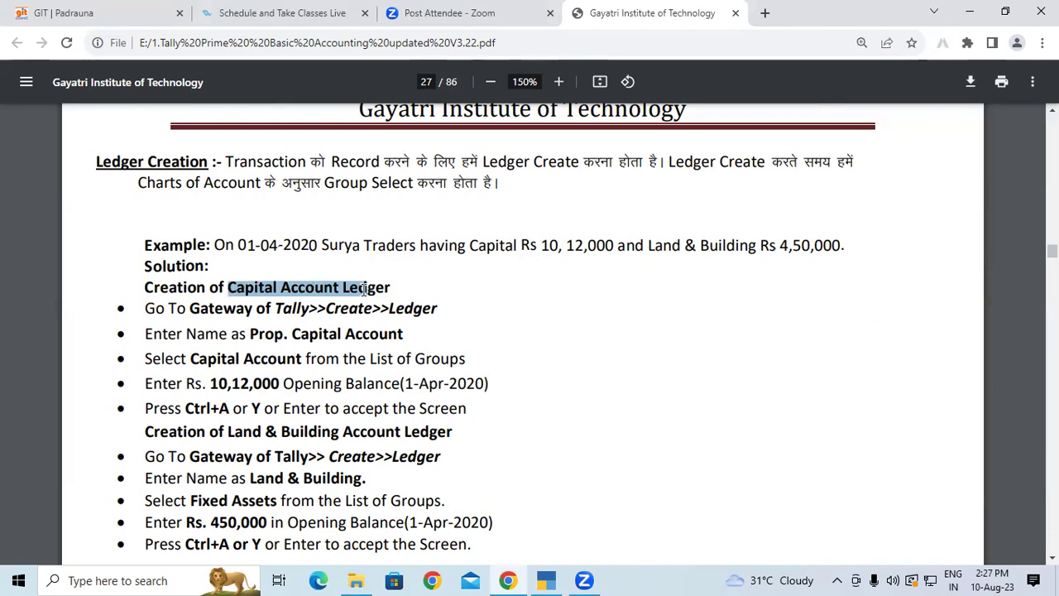
left_click(364, 290)
left_click_drag(157, 311, 436, 308)
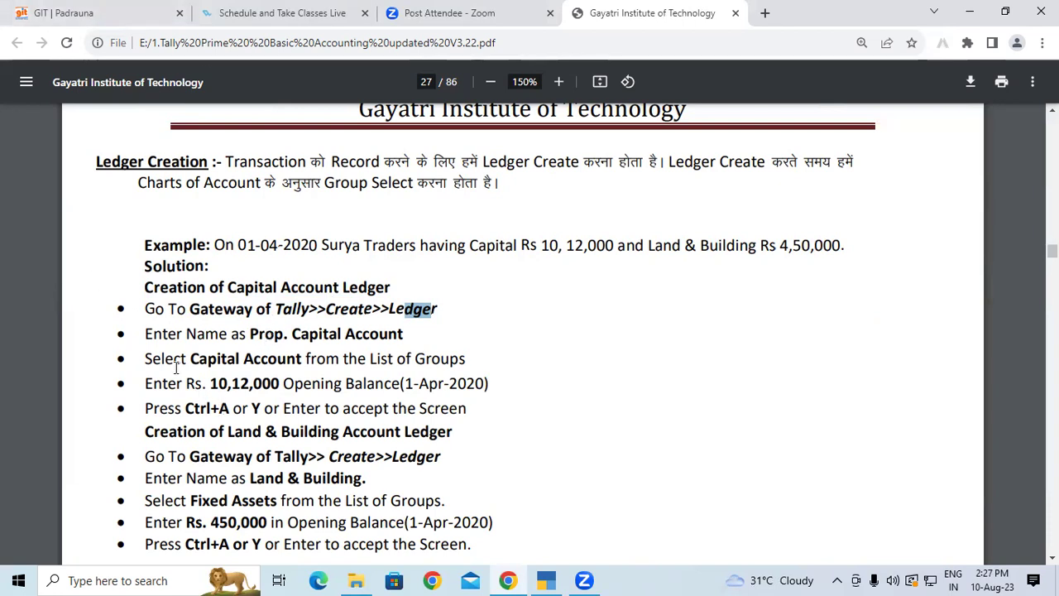
left_click_drag(163, 358, 187, 358)
left_click_drag(251, 334, 379, 334)
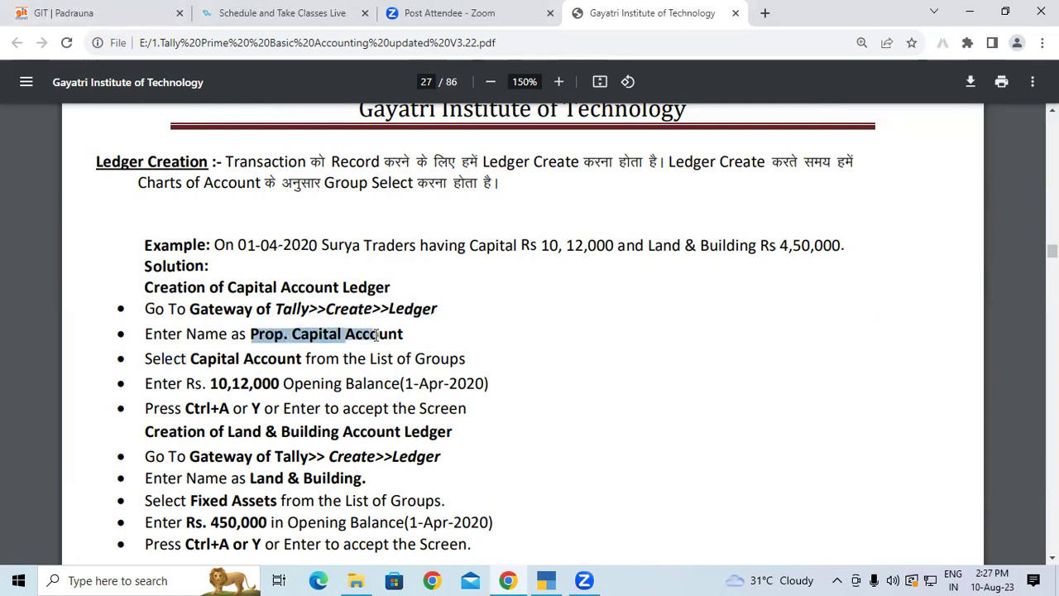
left_click_drag(146, 309, 371, 309)
left_click(415, 311)
left_click_drag(436, 309, 395, 310)
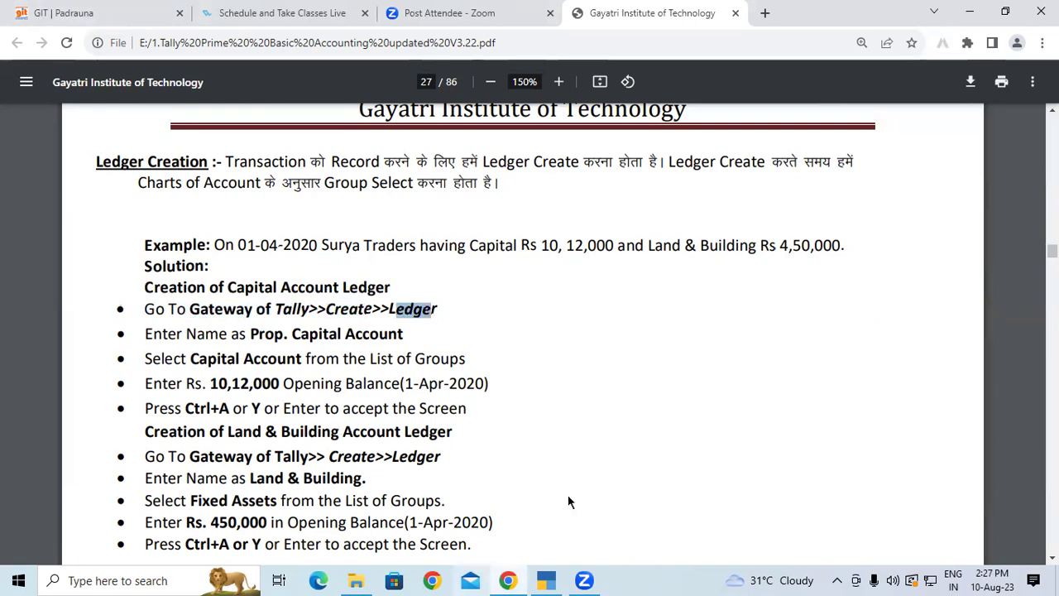
- Switch to TallyPrime and browse from the default company data folder to the D:\ drive
left_click(544, 579)
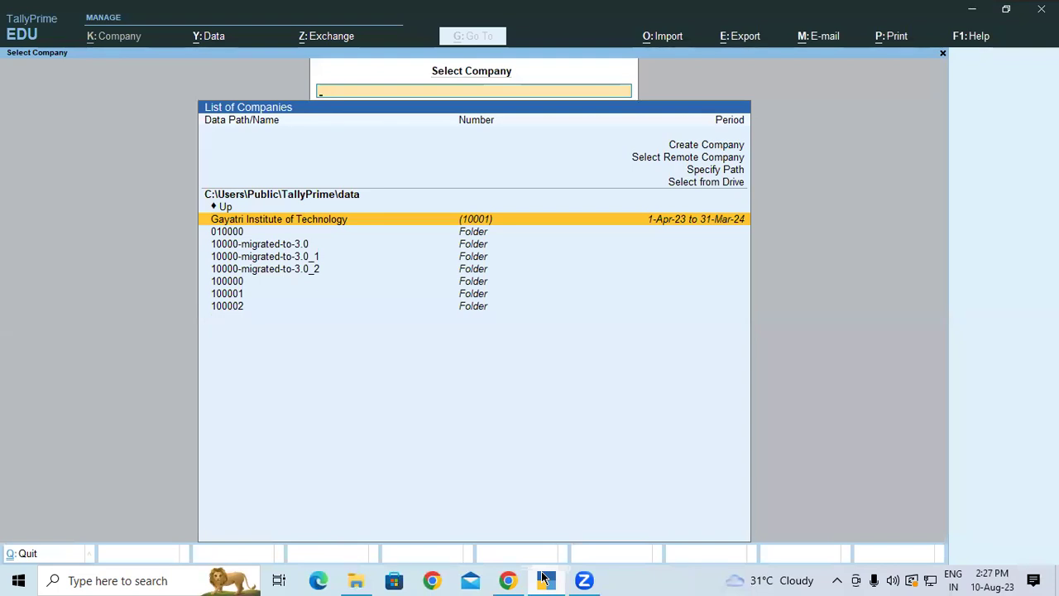
key("Up")
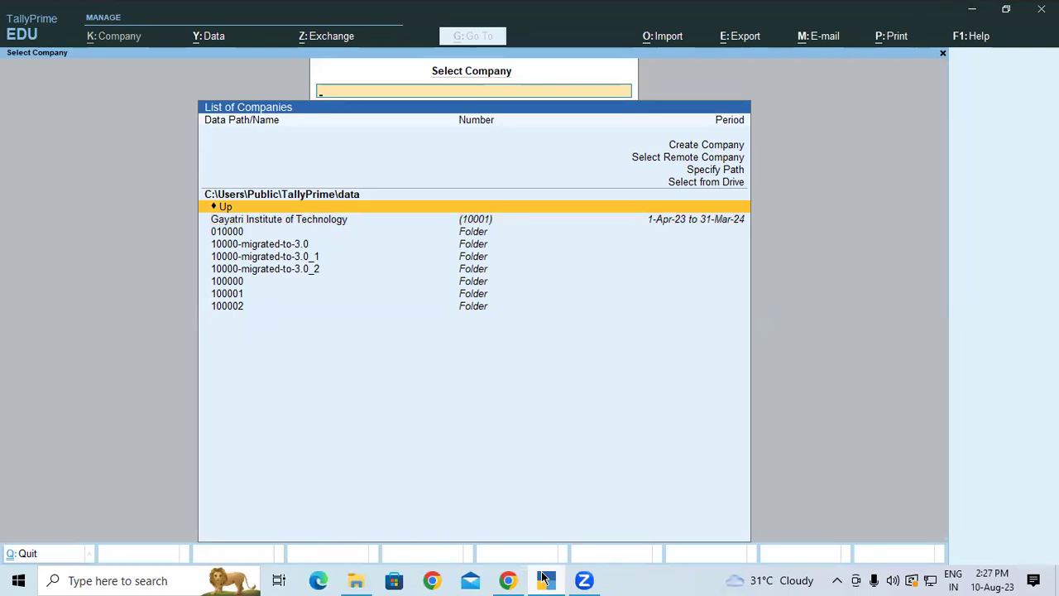
key("Return")
key("Return")
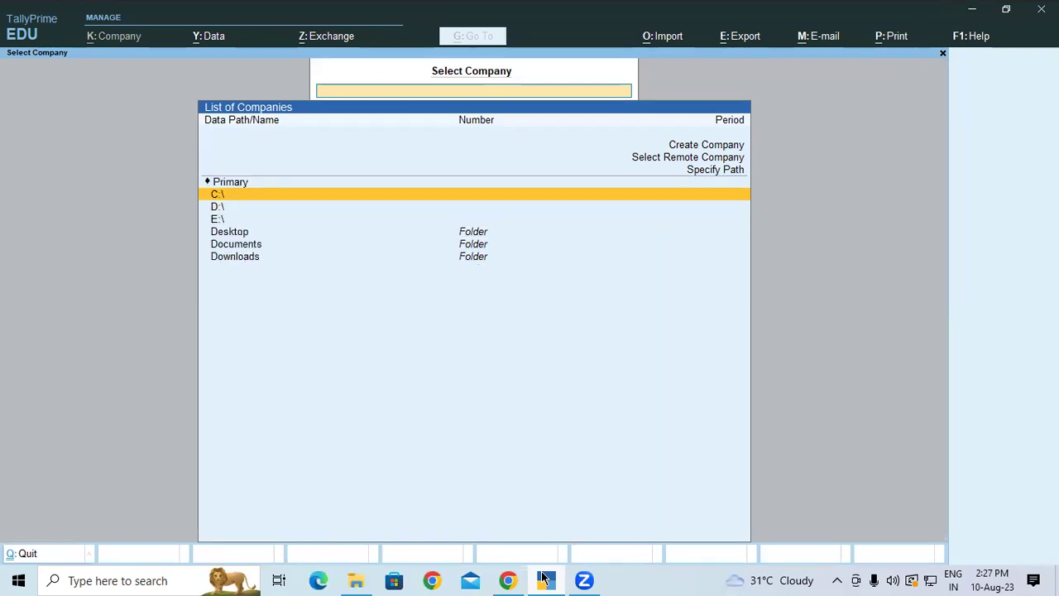
key("Down")
key("Return")
- Open the company Gayatri Computer Ltd from the "tally prime 2.3" folder
key("Down")
key("Down")
key("Down")
key("Down")
key("Down")
key("Down")
key("Down")
key("Down")
key("Down")
key("Down")
key("Down")
key("Down")
key("Down")
key("Down")
key("Down")
key("Down")
key("Down")
key("Down")
key("Down")
key("Down")
key("Down")
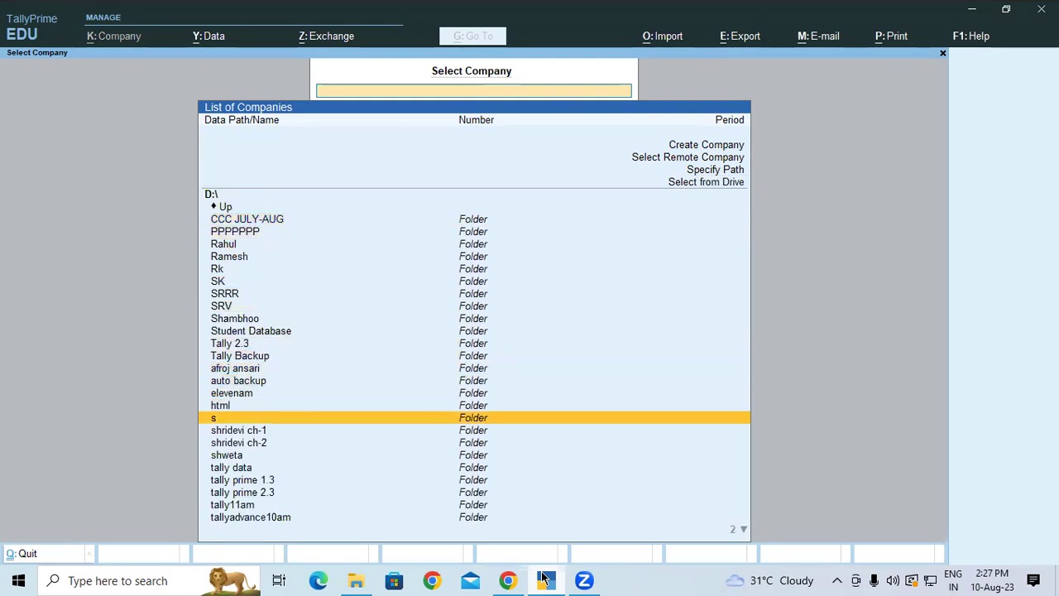
key("Down")
key("Return")
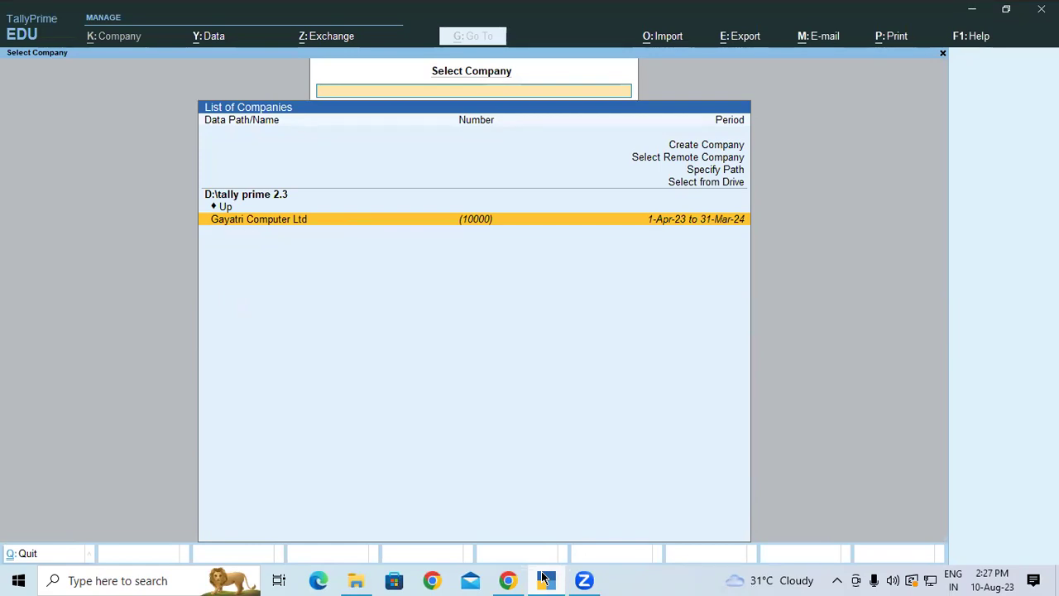
key("Return")
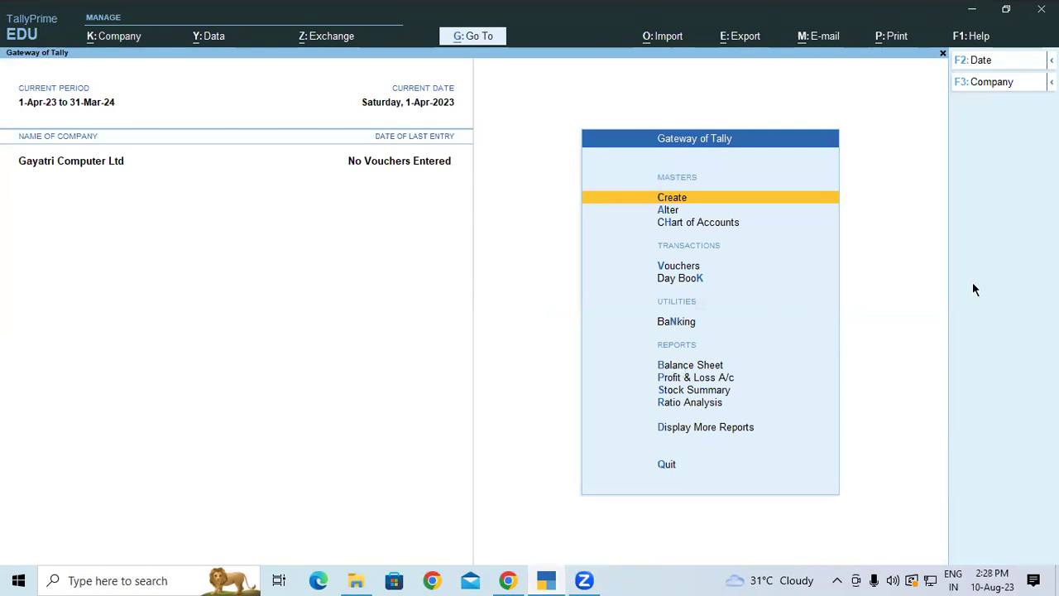
- Start creating a new Ledger master, checking the creation path against the PDF notes
left_click(684, 198)
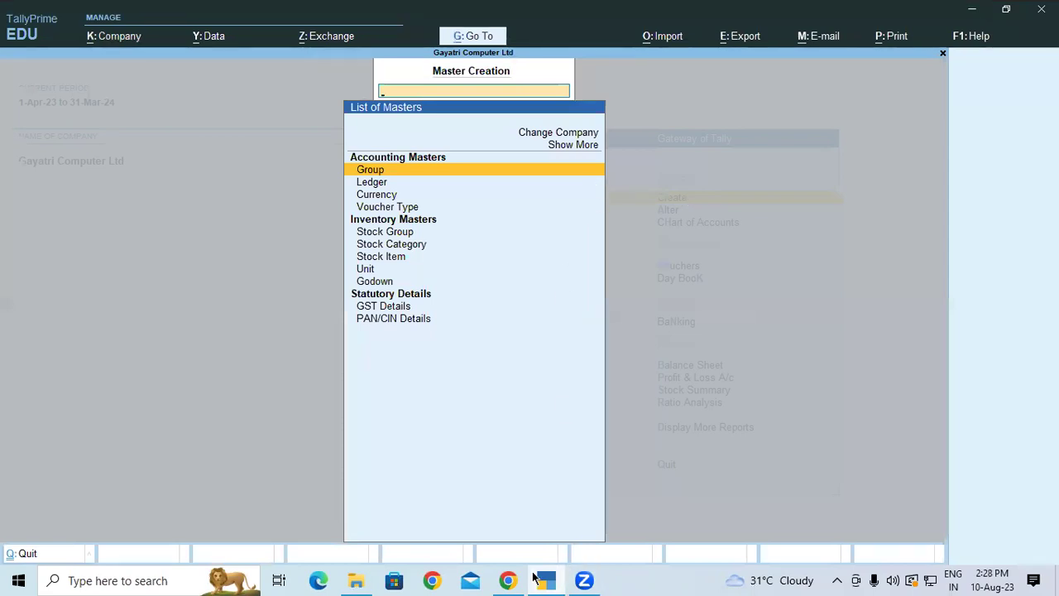
key("alt+Tab")
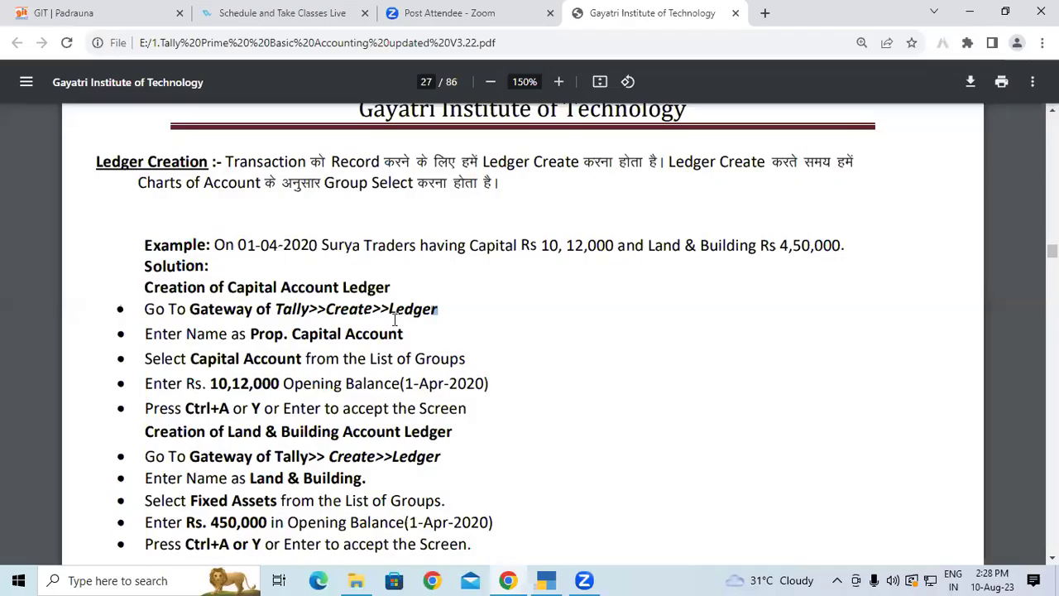
double_click(414, 310)
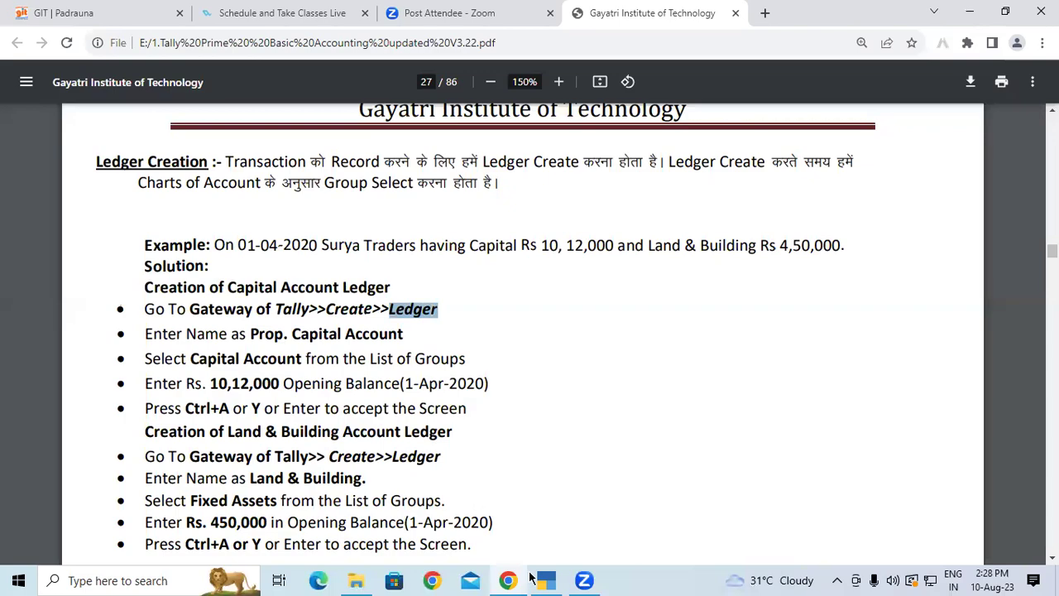
key("alt+Tab")
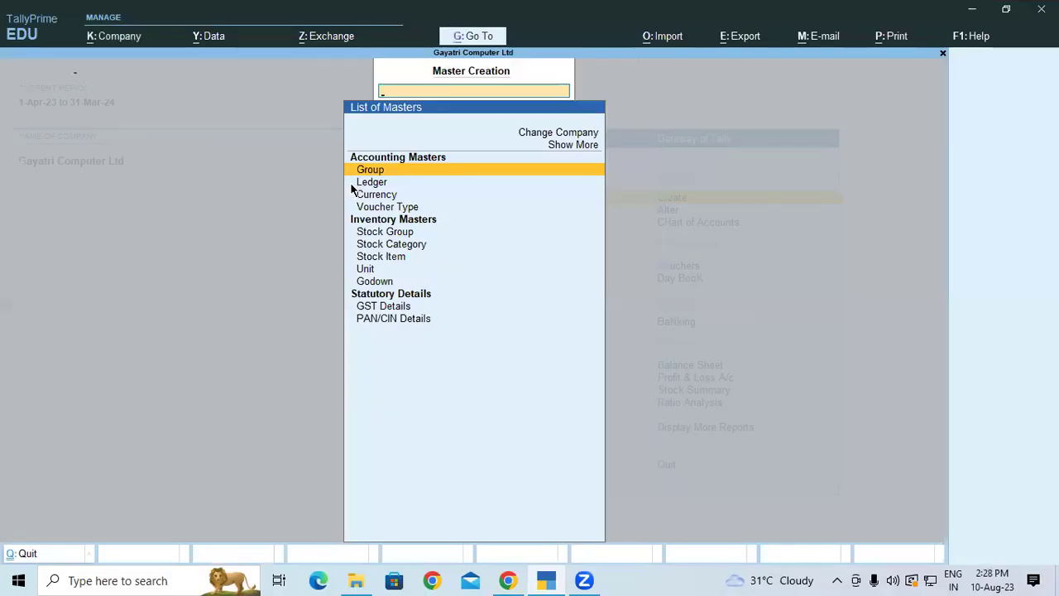
left_click(356, 182)
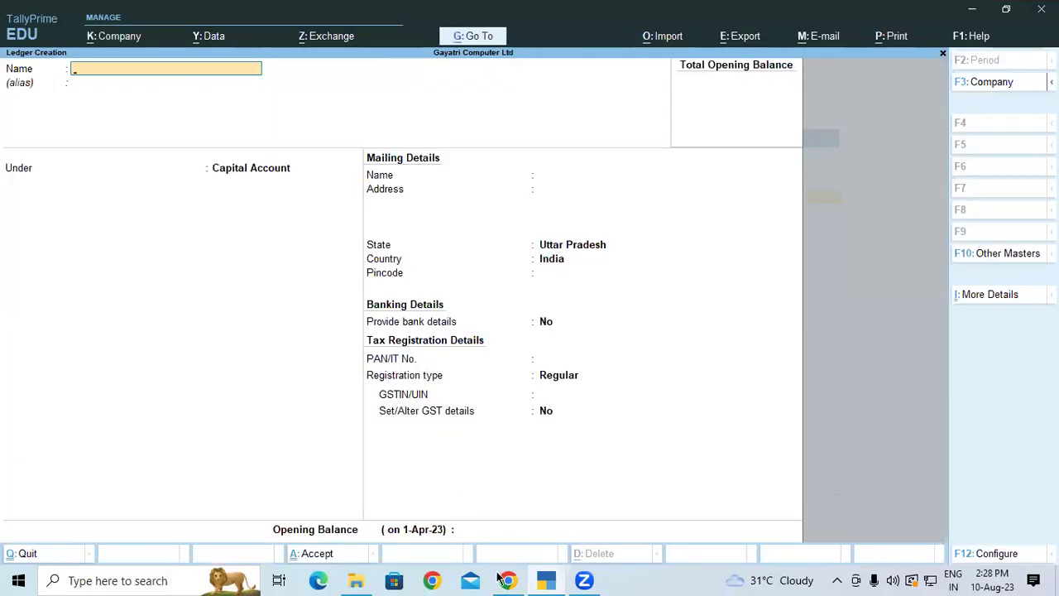
- Copy "Prop. Capital Account" from the PDF notes and use it as the new ledger's name in TallyPrime
key("alt+Tab")
left_click_drag(251, 333, 404, 334)
key("ctrl+c")
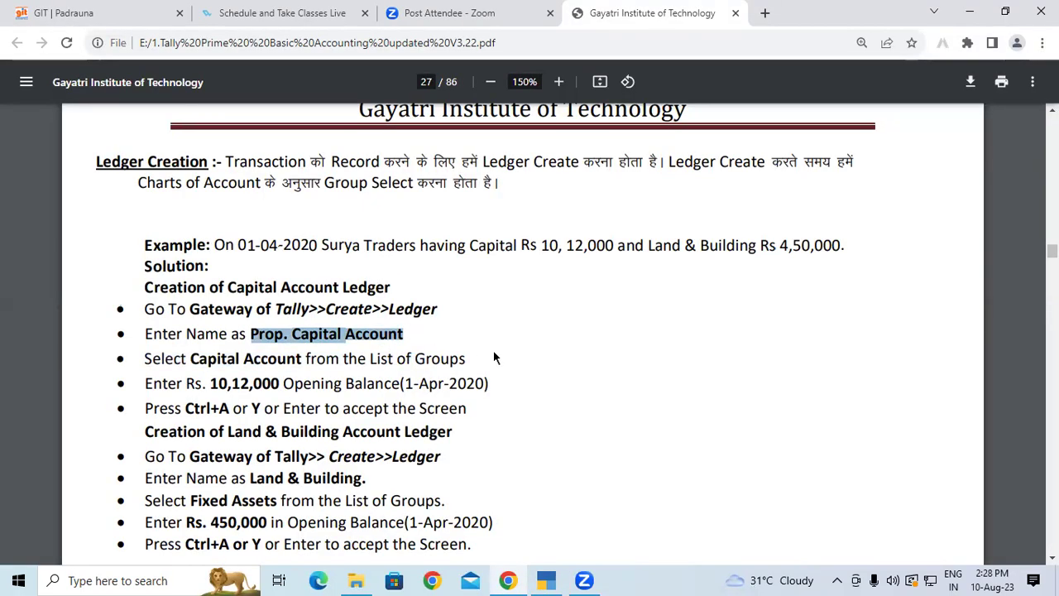
left_click(557, 577)
key("ctrl+v")
key("Return")
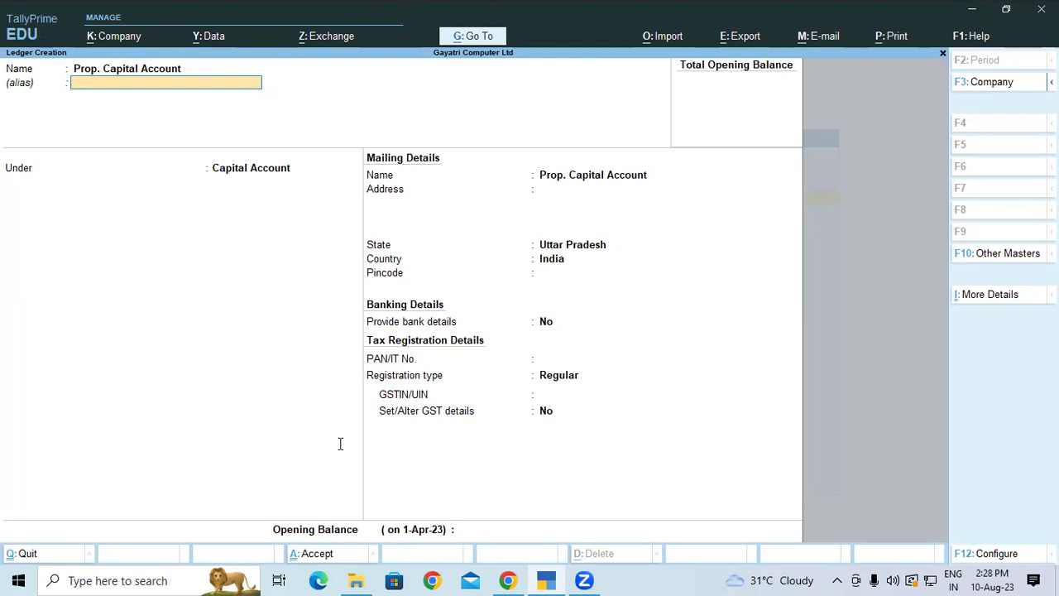
- Check the required group in the PDF notes and place the ledger under Capital Account, leaving the alias blank
key("alt+Tab")
left_click(178, 362)
left_click_drag(228, 361, 398, 365)
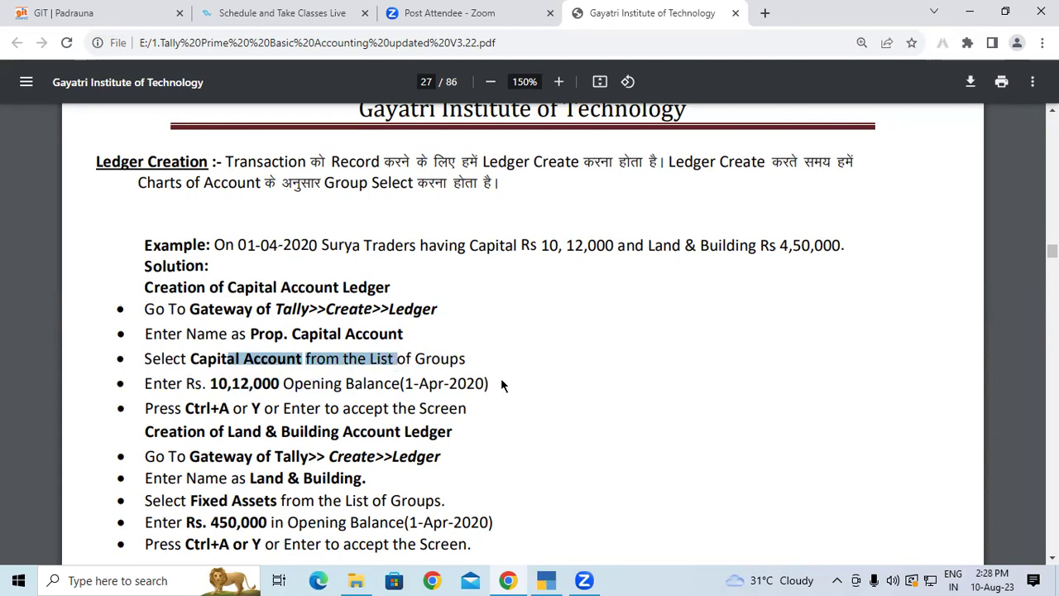
key("alt+Tab")
key("Return")
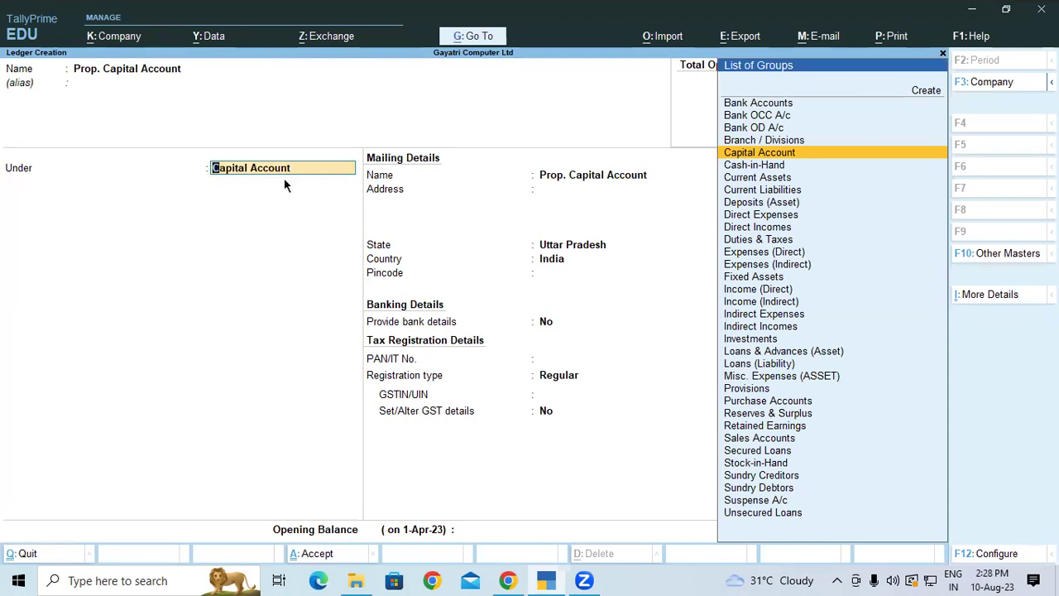
type("CA")
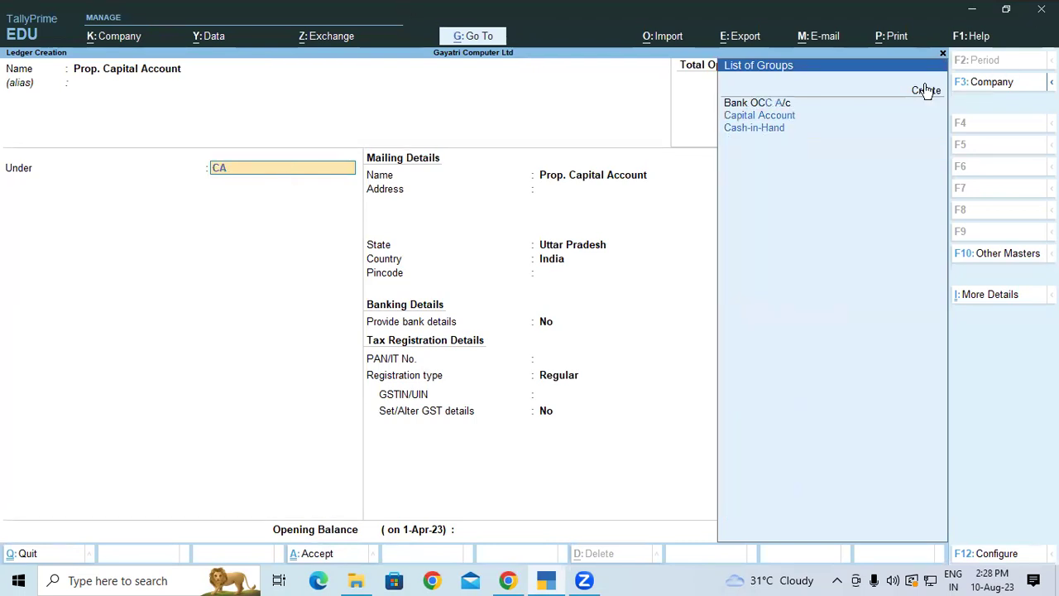
left_click(792, 117)
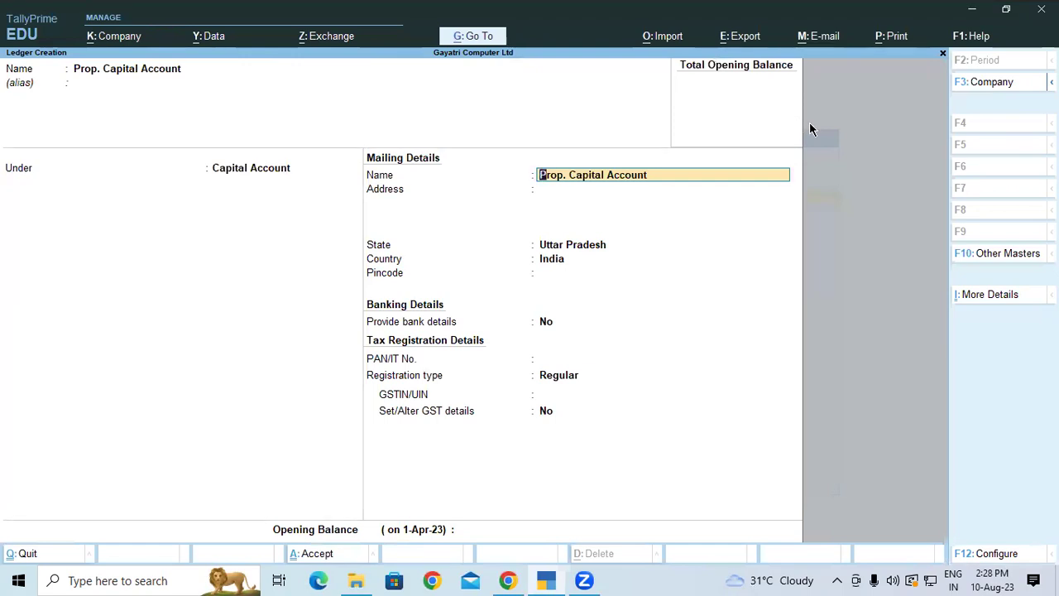
- Keep the default mailing, banking and tax details, and decline accepting the ledger without an opening balance
key("Return")
key("Return")
key("Return")
key("Return")
key("Return")
key("Return")
key("Return")
key("Return")
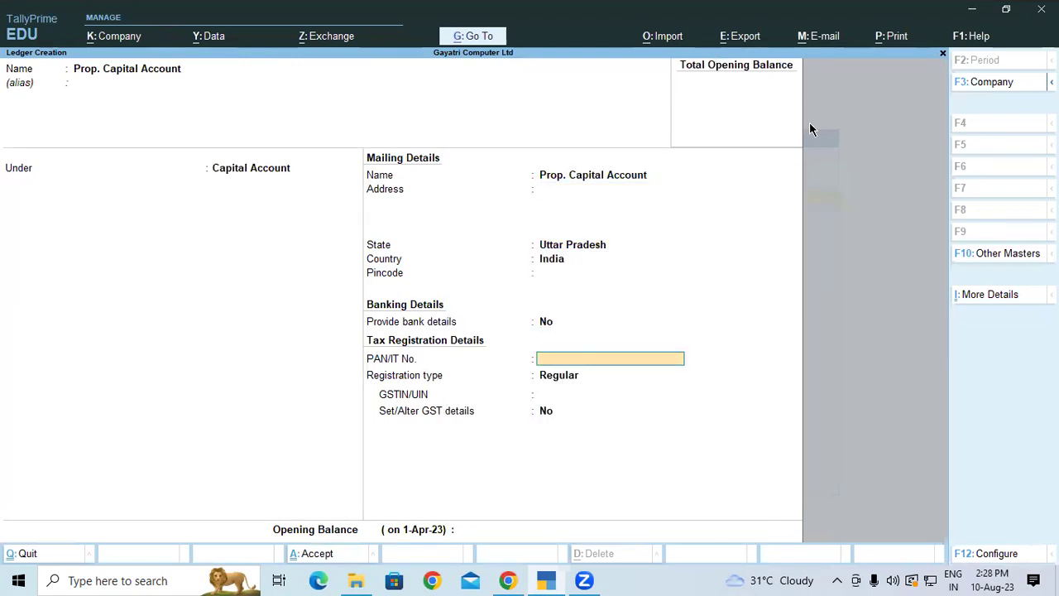
key("Return")
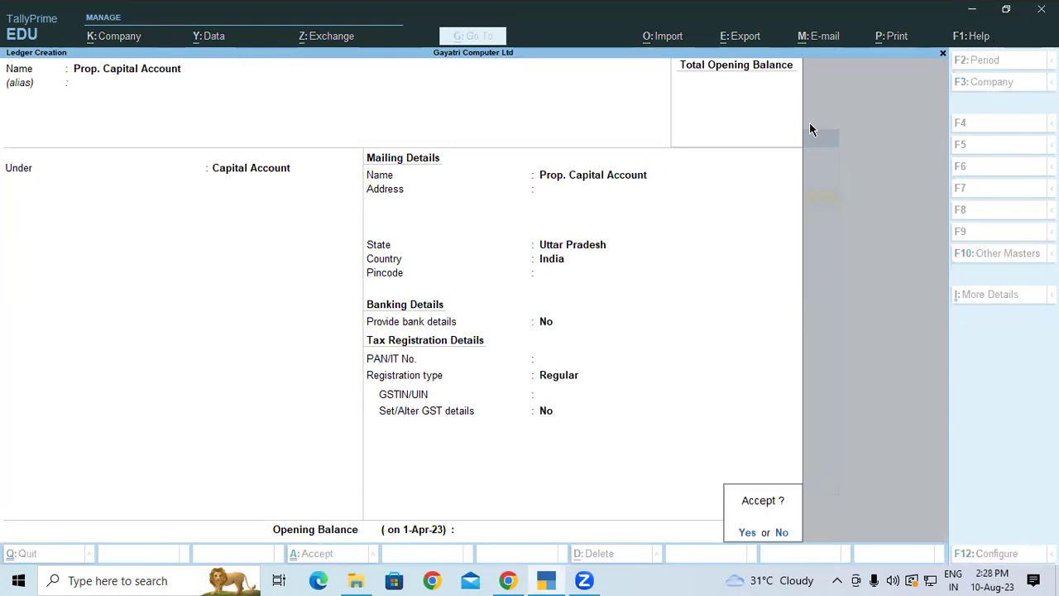
key("n")
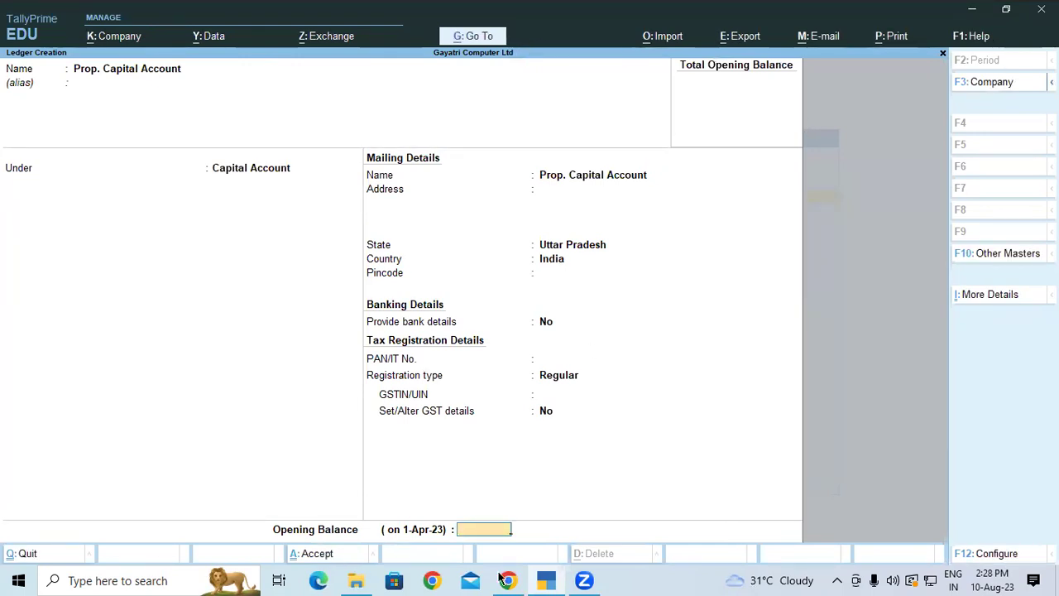
- Check the capital amount in the PDF example and set the ledger's mailing name to 10
key("alt+Tab")
left_click_drag(542, 245, 613, 245)
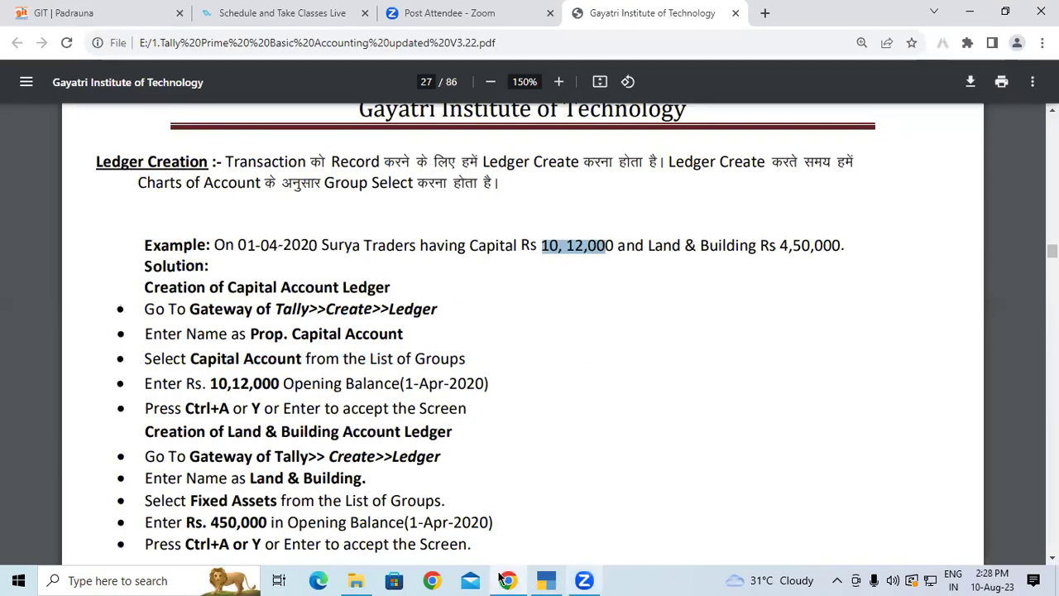
key("alt+Tab")
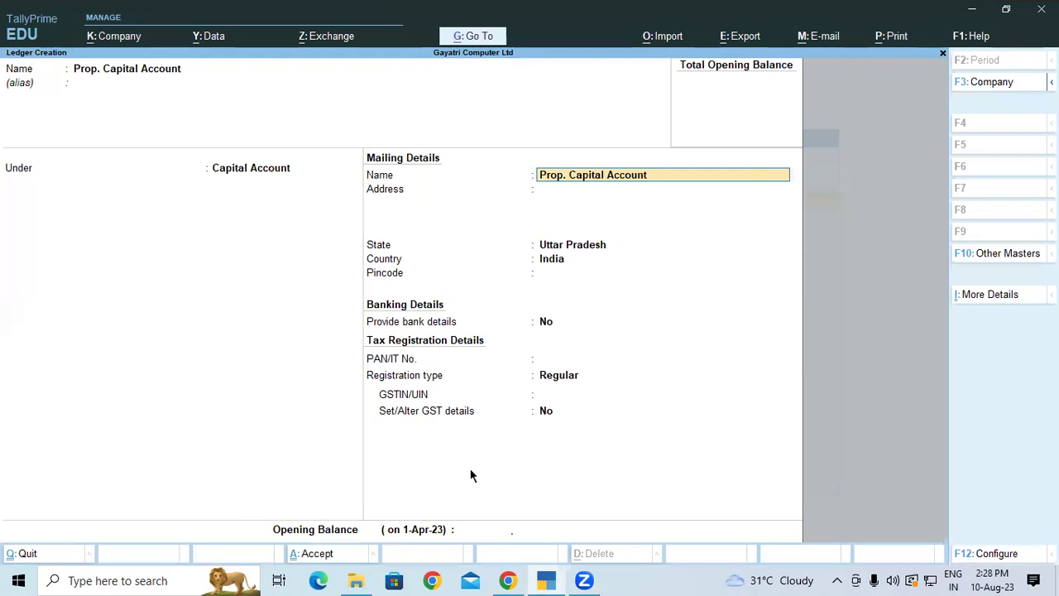
type("10")
key("Return")
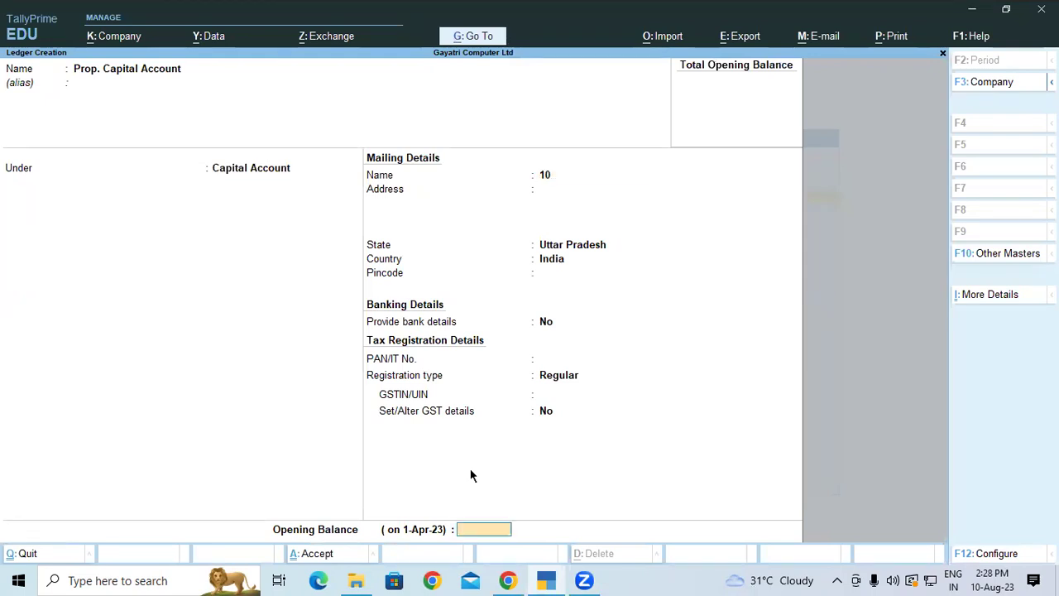
- Set the ledger's opening balance to 10,12,000 Cr and save the ledger
type("1012000")
key("Return")
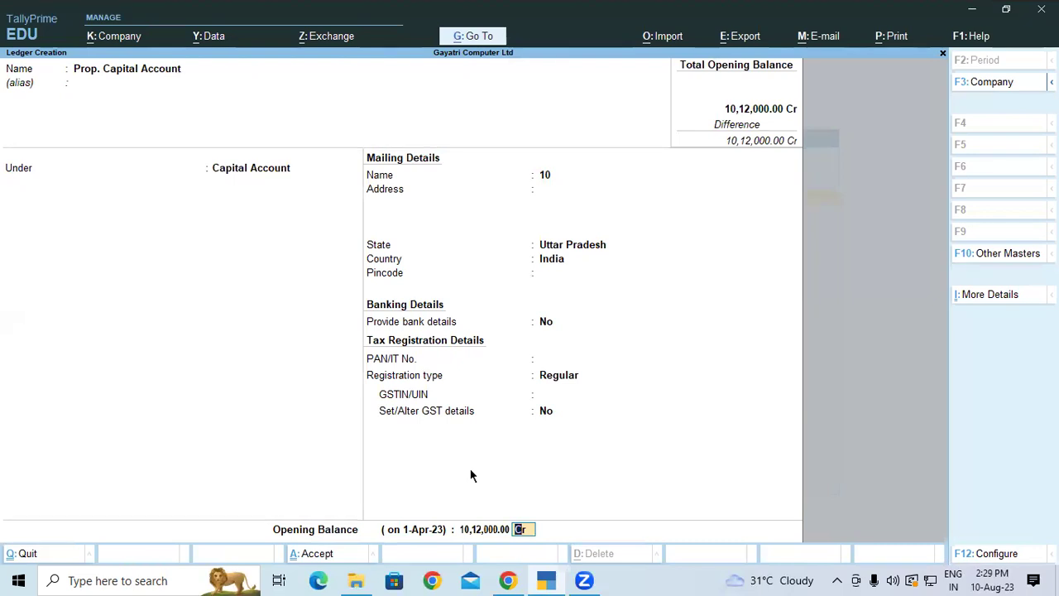
key("Return")
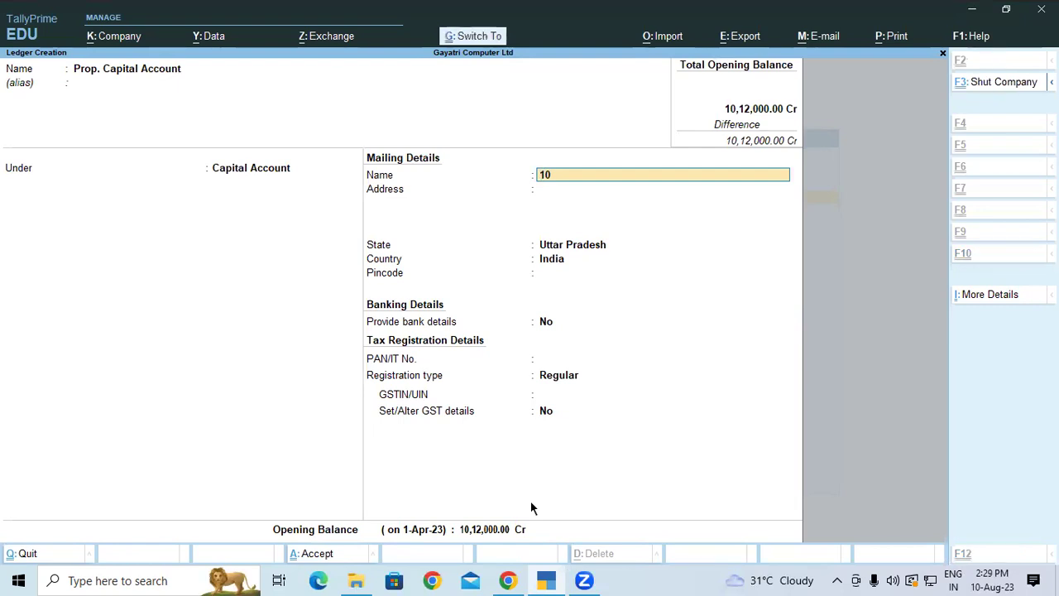
key("ctrl+a")
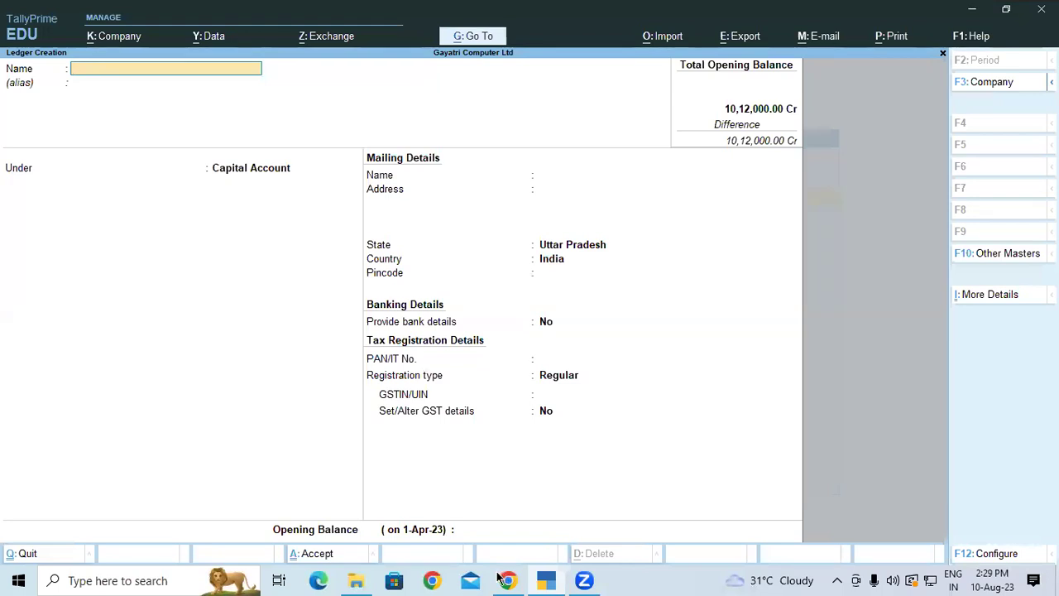
- Return to the PDF notes and review the group and opening balance instructions for the capital account ledger
key("alt+Tab")
left_click(285, 312)
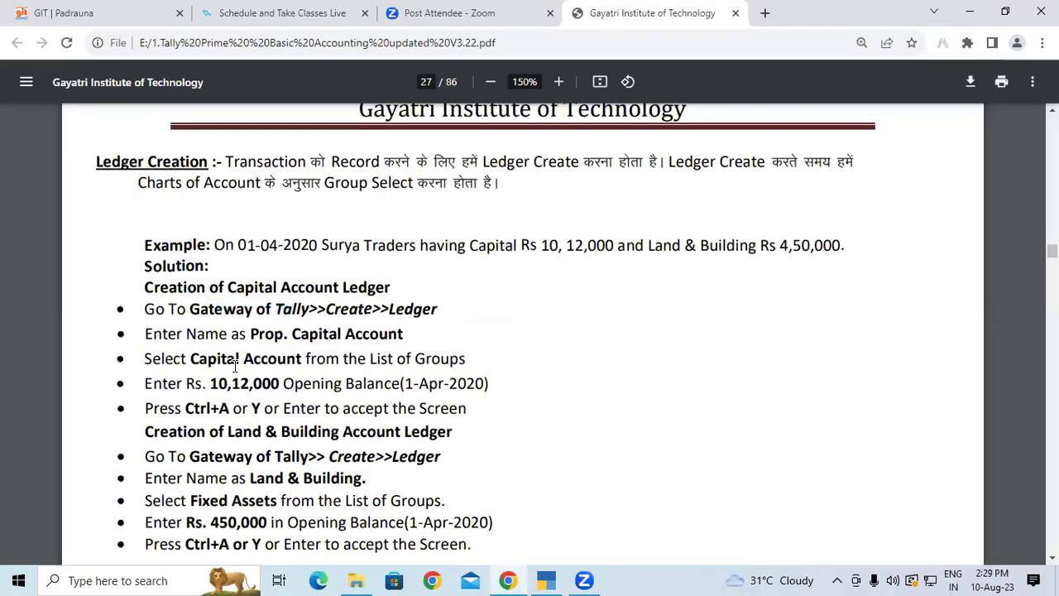
left_click_drag(146, 356, 343, 359)
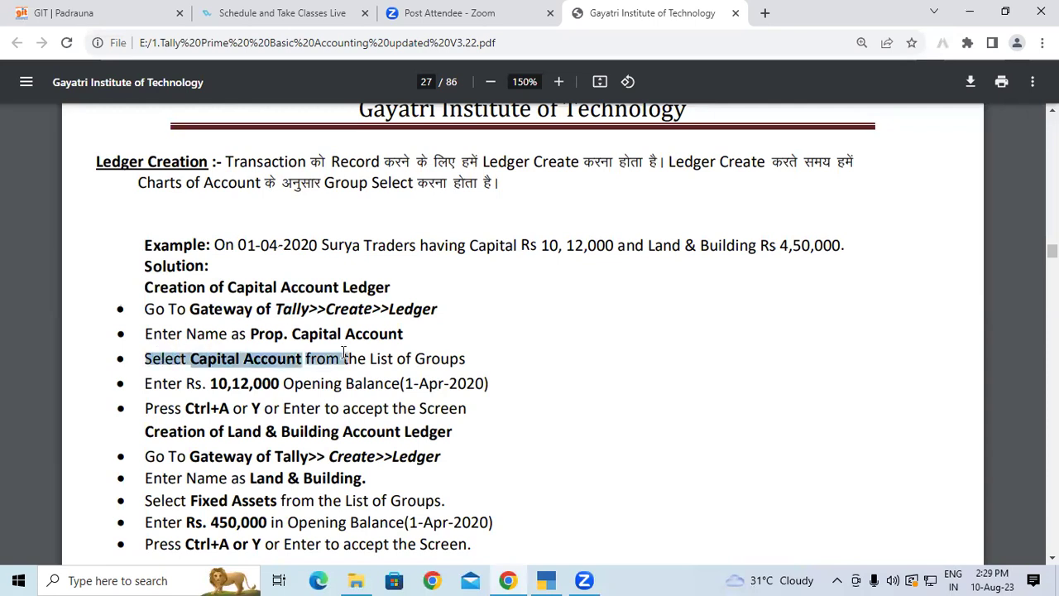
left_click(391, 364)
left_click_drag(153, 383, 253, 380)
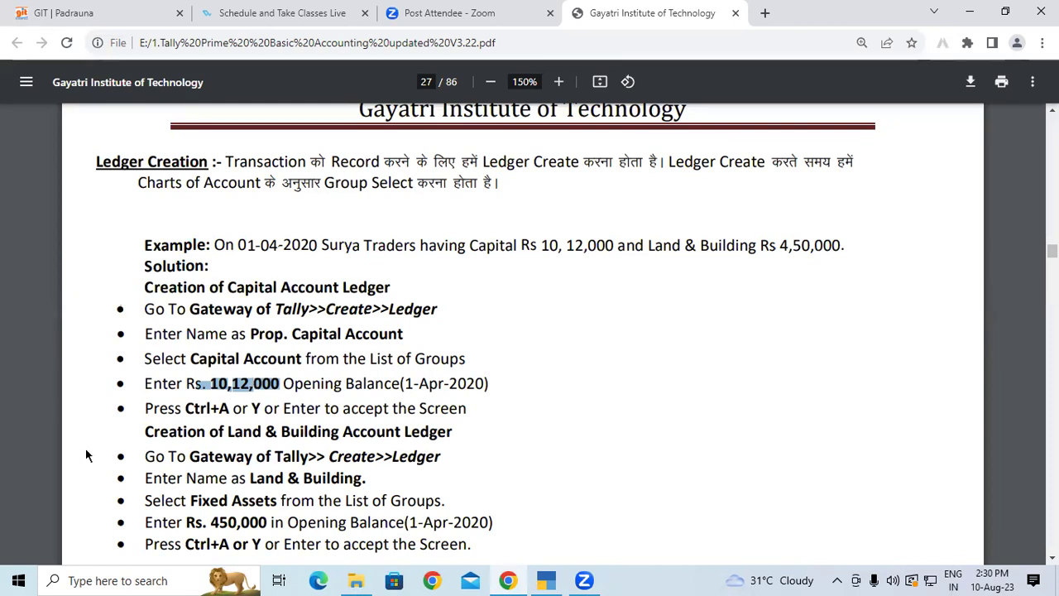
- Review the instruction for accepting the capital account ledger screen in the PDF notes
left_click_drag(146, 408, 448, 428)
double_click(272, 409)
left_click(239, 431)
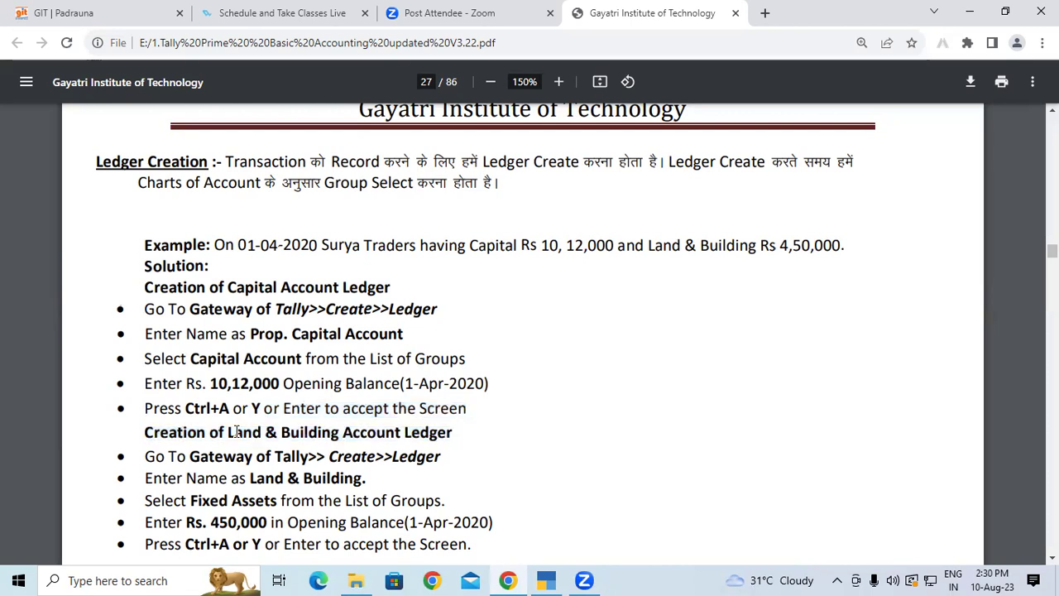
- Copy "Land & Building" from the PDF notes and enter it as the new ledger's name in TallyPrime, leaving the alias blank
left_click_drag(159, 439, 351, 430)
key("ctrl+c")
left_click(236, 429)
left_click(233, 433)
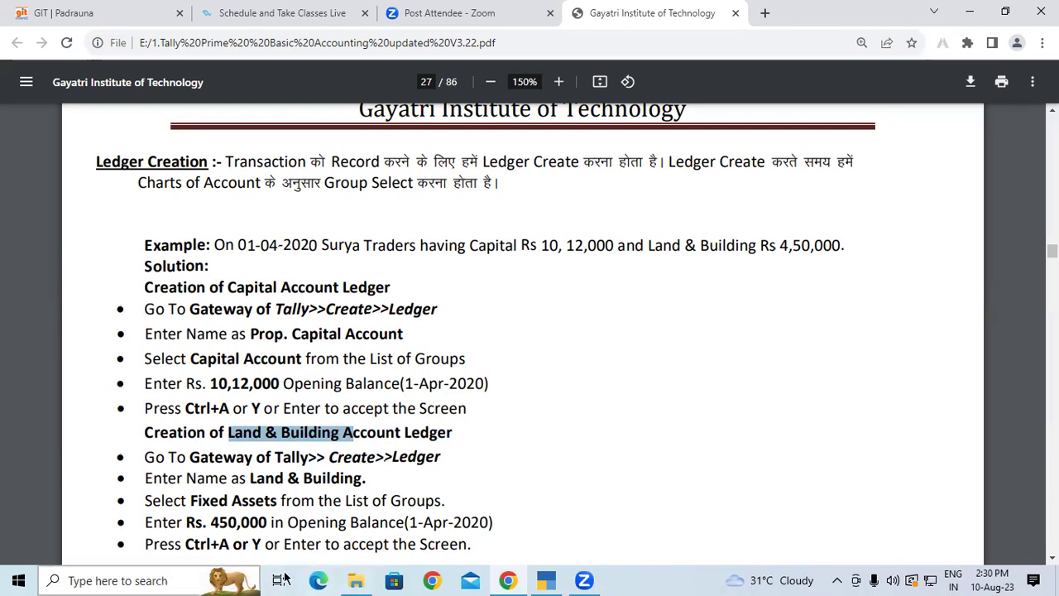
left_click(546, 580)
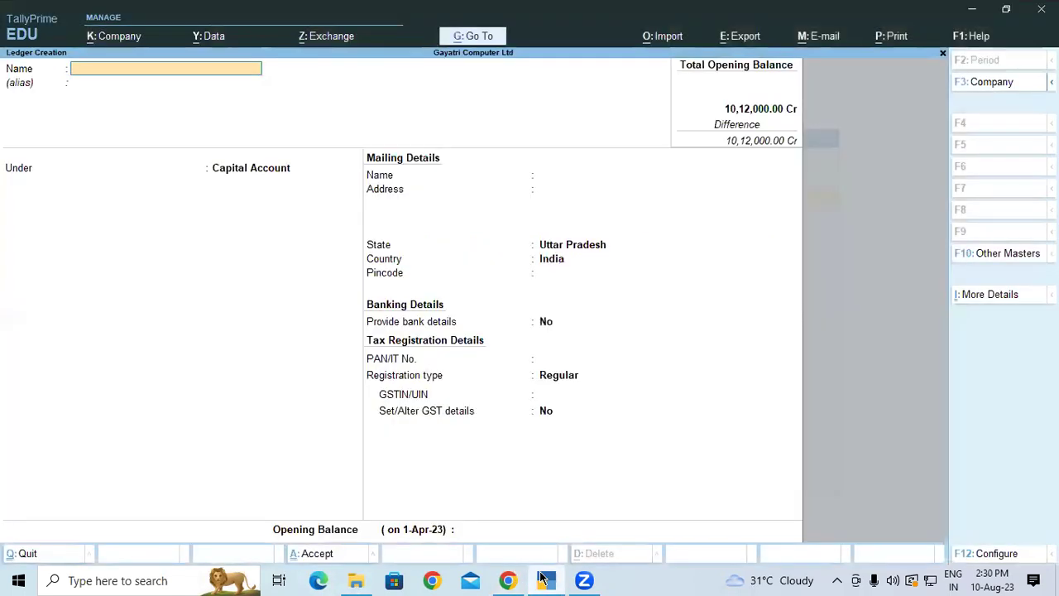
key("ctrl+v")
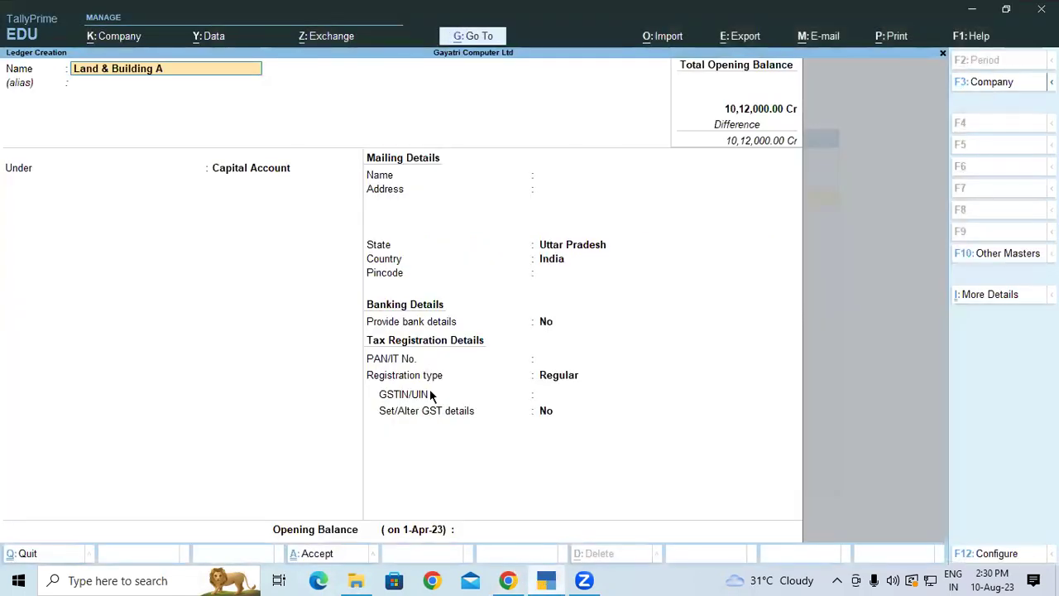
key("BackSpace")
key("Return")
key("Return")
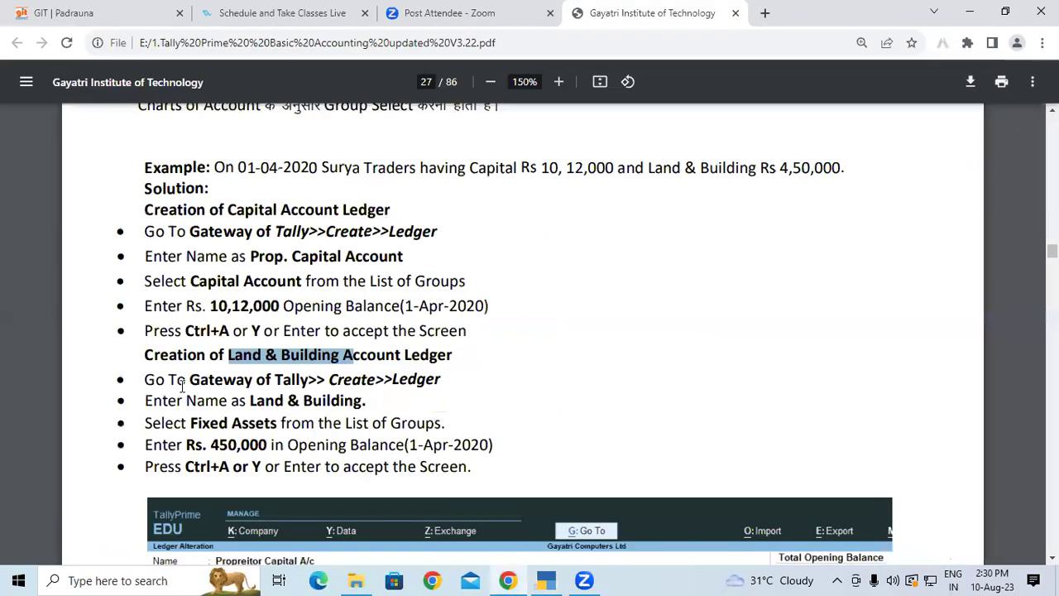
- Switch to the PDF notes and review the creation path, name and group instructions for the Land & Building ledger
key("alt+Tab")
left_click_drag(187, 381, 409, 377)
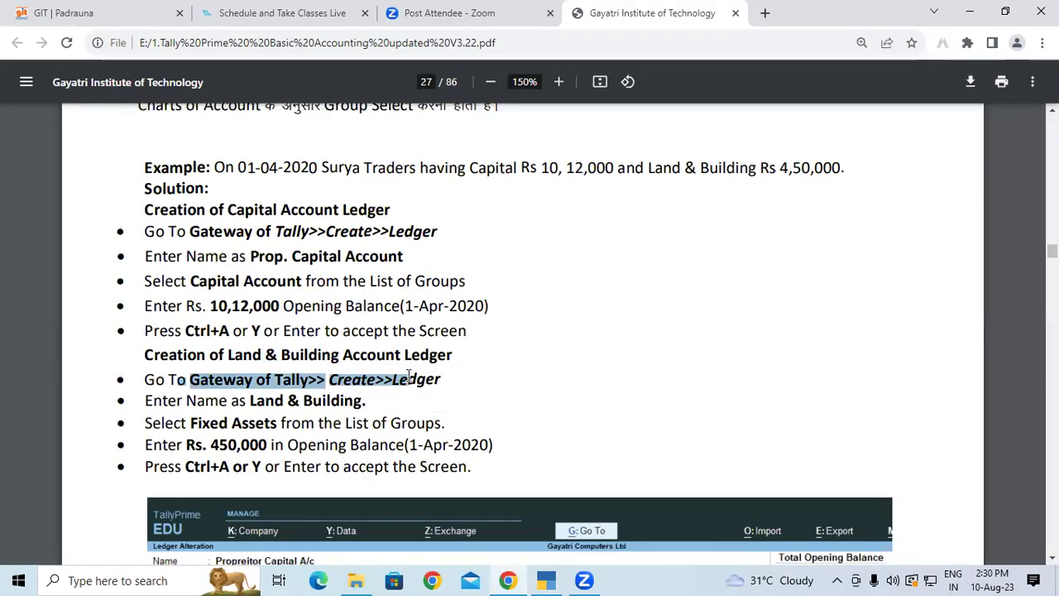
left_click(150, 406)
left_click_drag(151, 406, 339, 402)
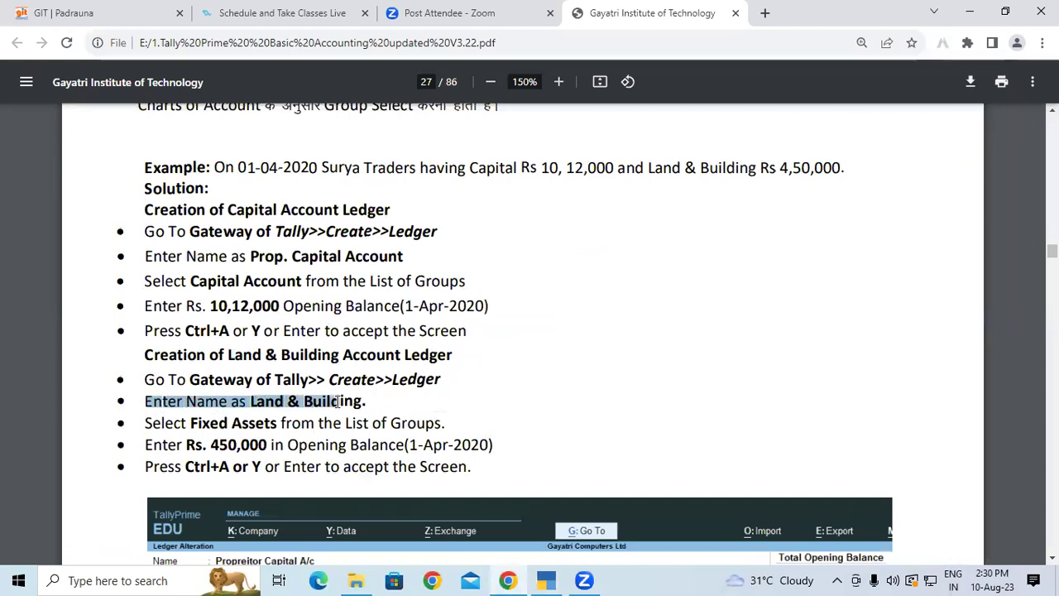
left_click_drag(189, 423, 230, 422)
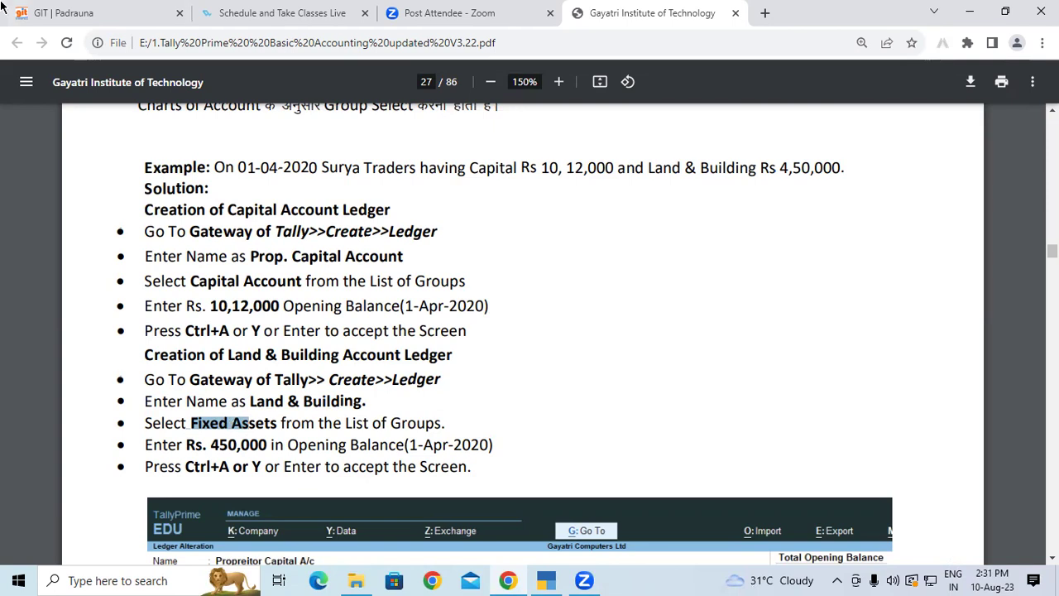
- Switch to TallyPrime and place the Land & Building ledger under the Fixed Assets group
left_click(545, 580)
type("Fix")
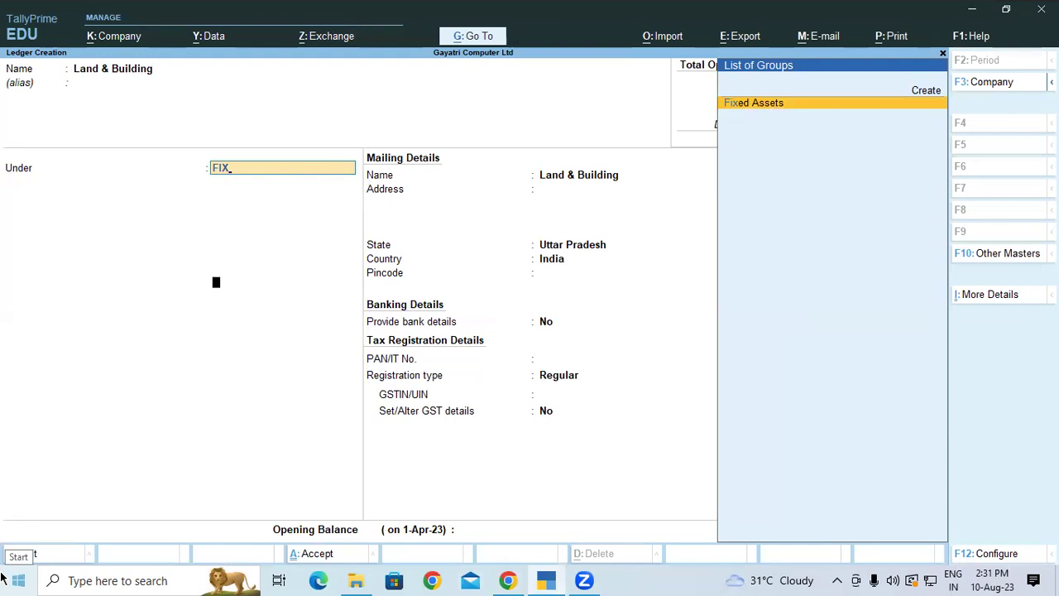
key("Return")
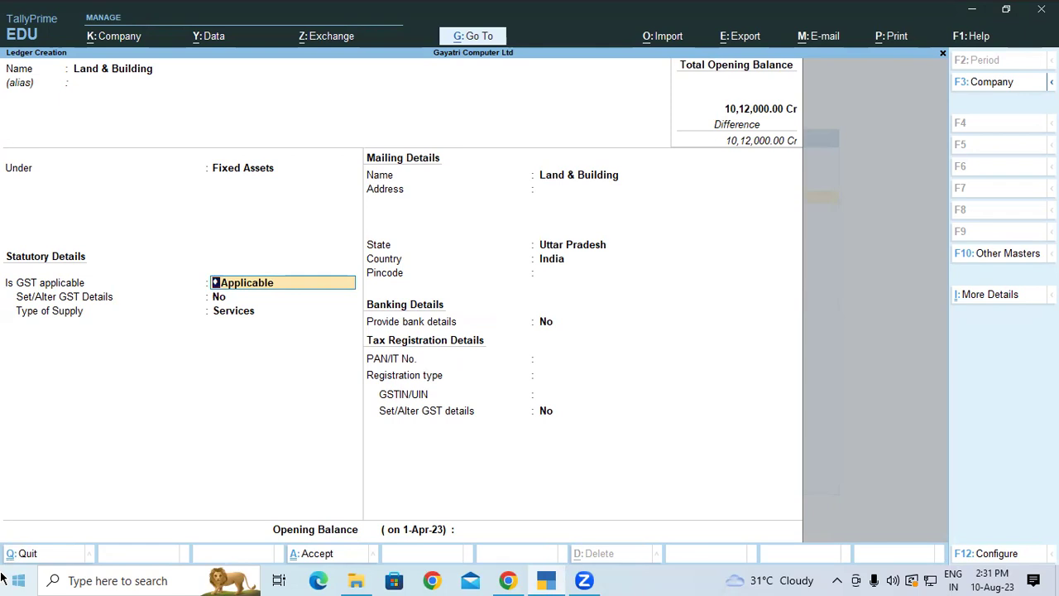
- Keep the default statutory, mailing, banking and tax details of the Land & Building ledger and proceed to its opening balance
key("Return")
key("Return")
key("Return")
key("Return")
key("Return")
key("Return")
key("Return")
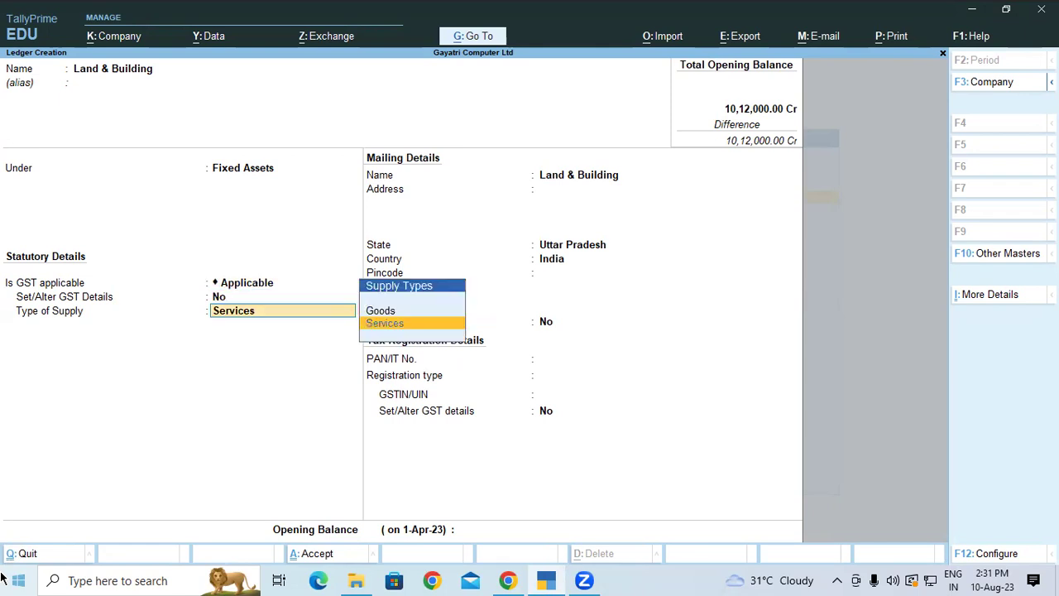
key("Return")
key("Return")
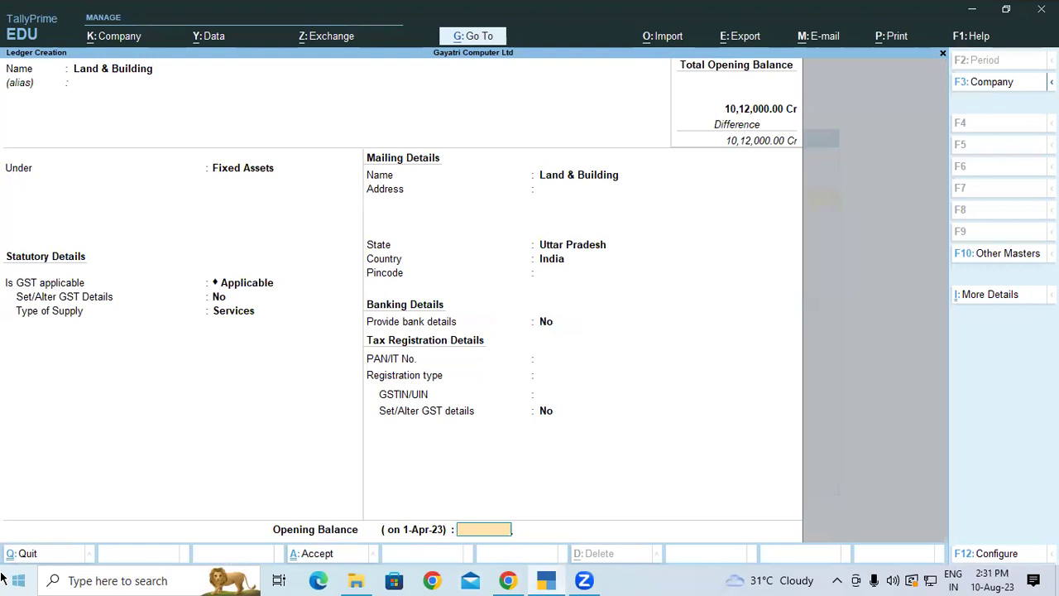
- Check the Land & Building amount in the PDF notes and enter an opening balance of 45,000 Dr in TallyPrime
key("alt+Tab")
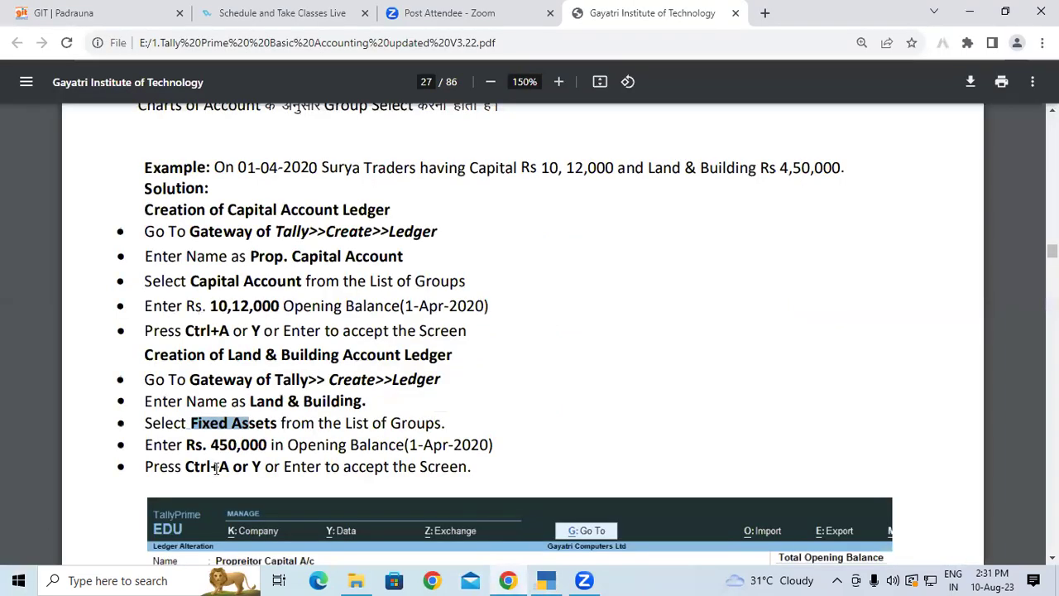
left_click_drag(212, 447, 268, 447)
key("alt+Tab")
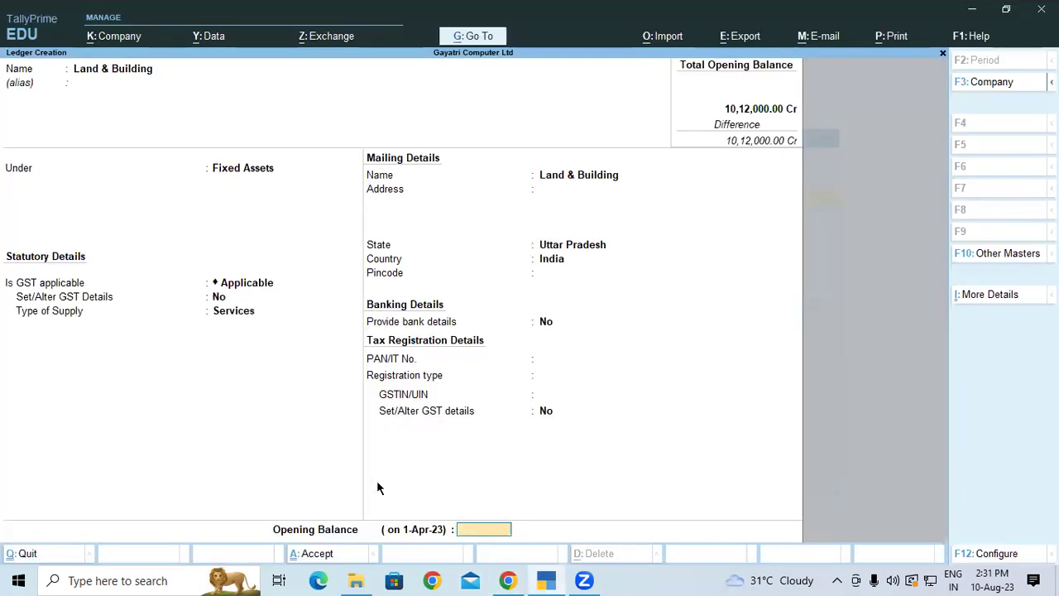
type("45000")
key("Return")
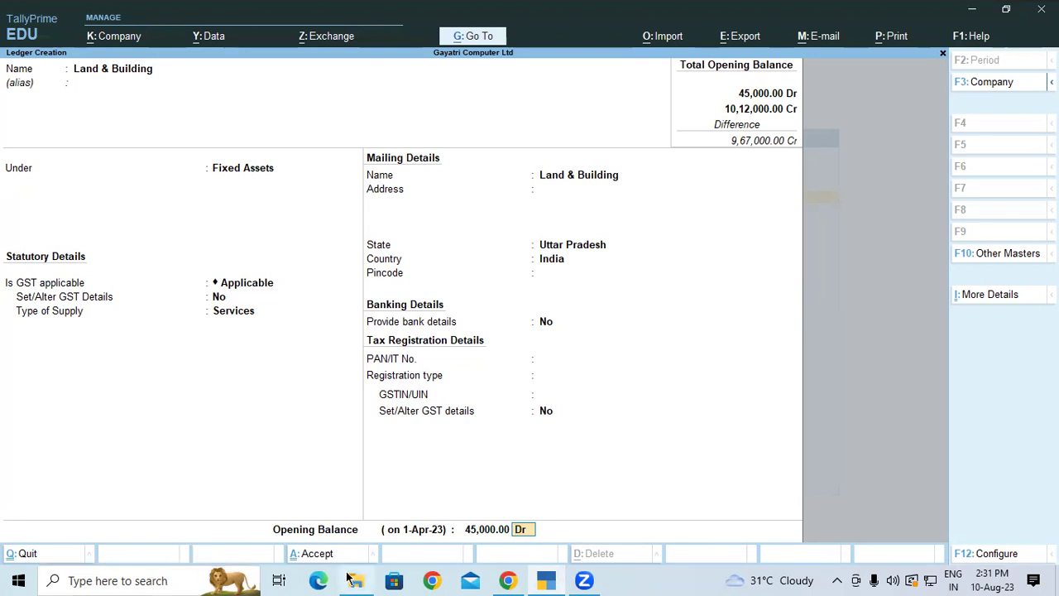
key("Return")
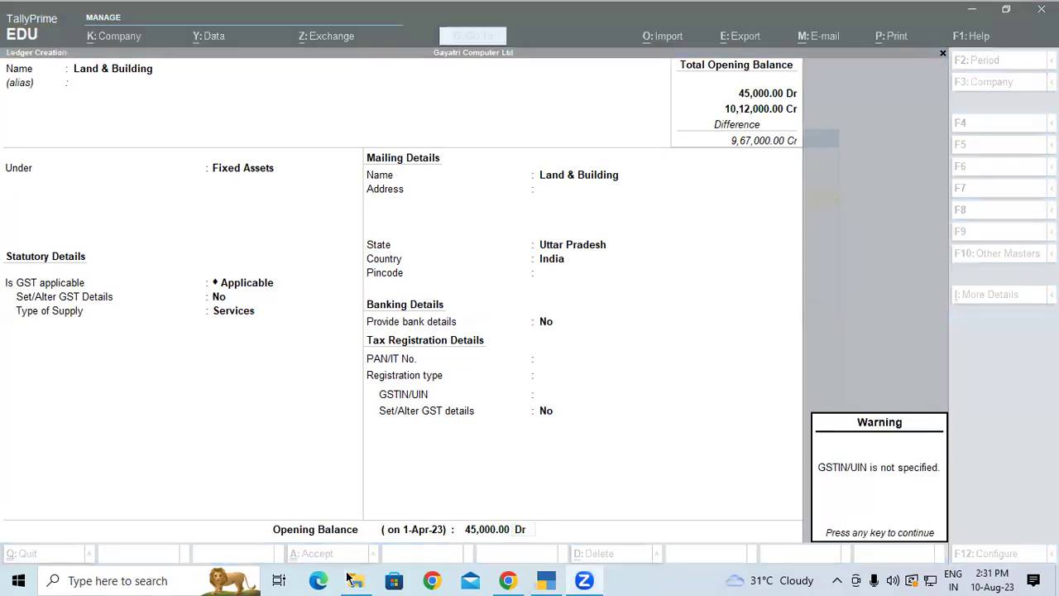
- Change the Land & Building ledger's opening balance to 45,00,000
left_click(503, 530)
type("45,00,0")
type("00")
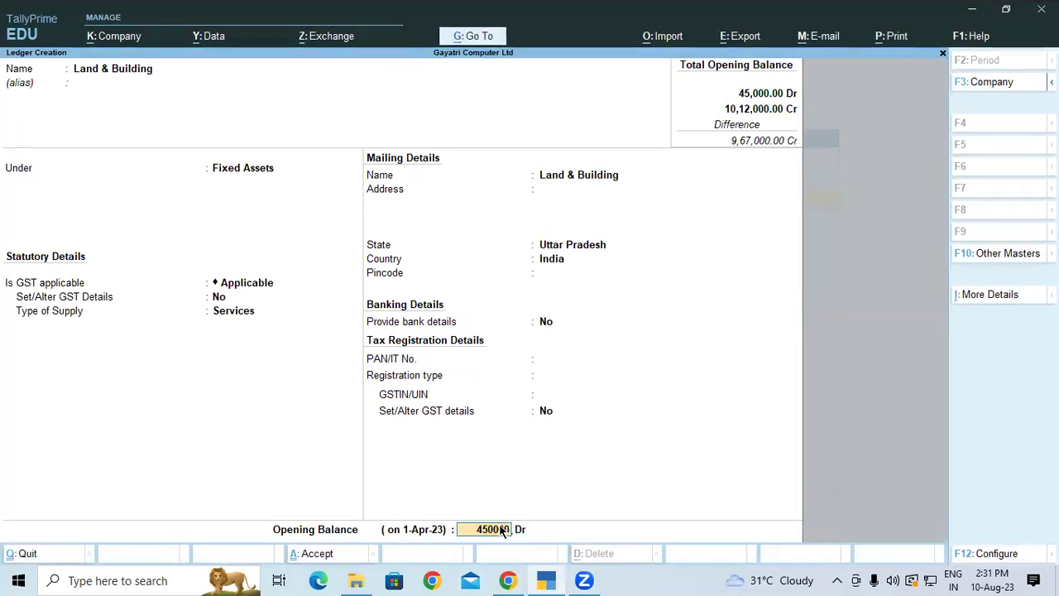
key("Return")
- Correct the Land & Building ledger's opening balance to 4,50,000 Dr
left_click(497, 529)
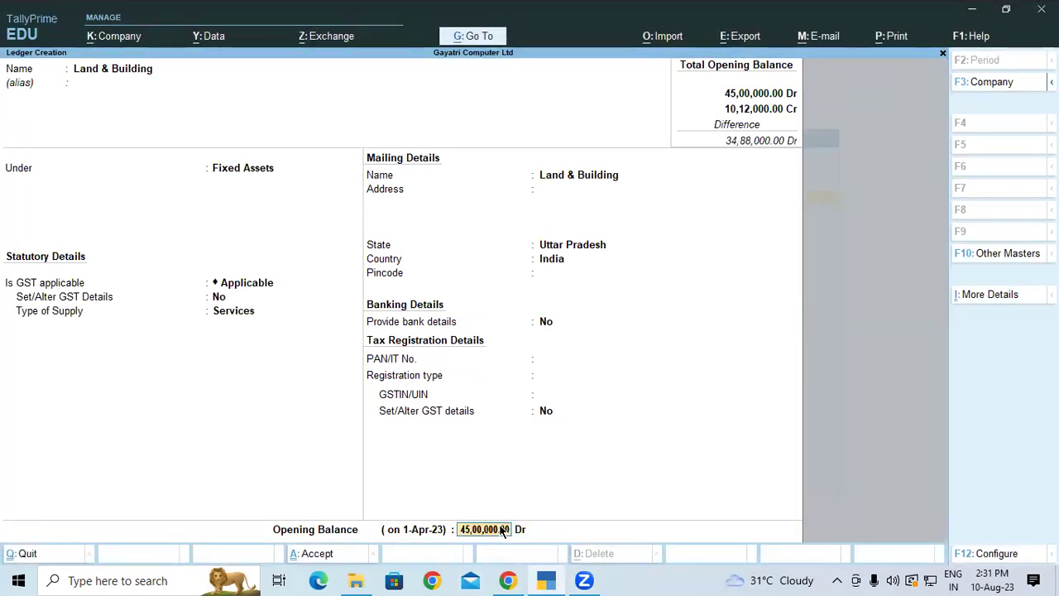
type("4,50,0")
type("00")
key("Return")
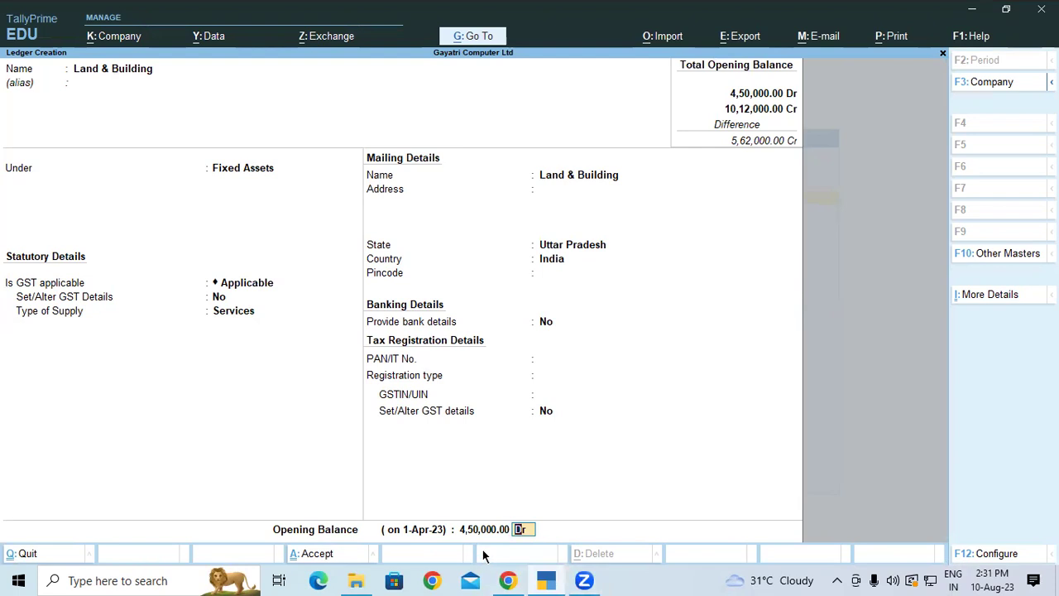
- Switch to the PDF notes and review the instruction for accepting the Land & Building ledger screen
left_click(508, 580)
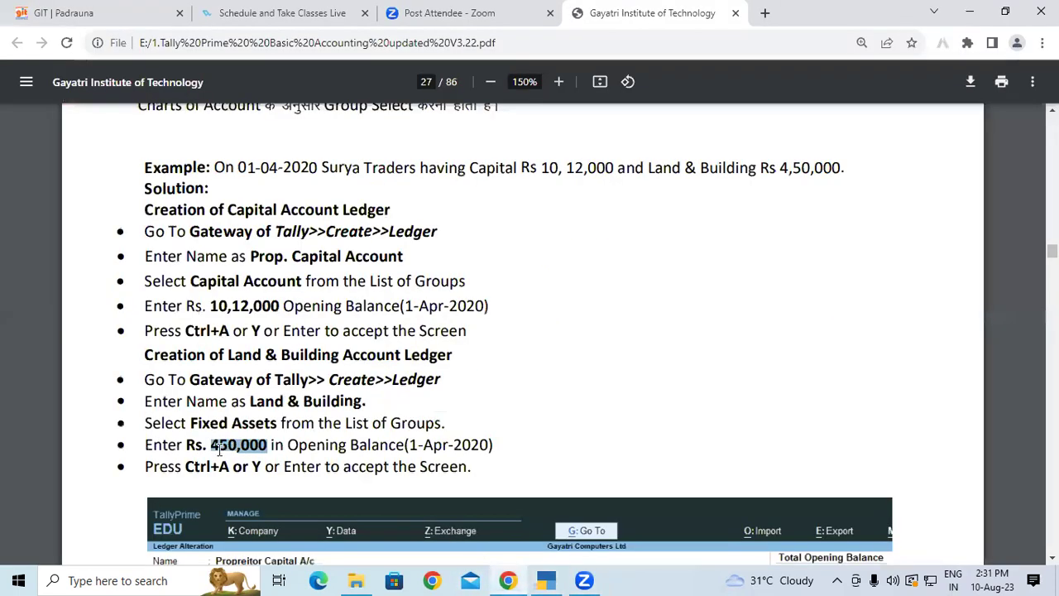
left_click_drag(158, 467, 247, 468)
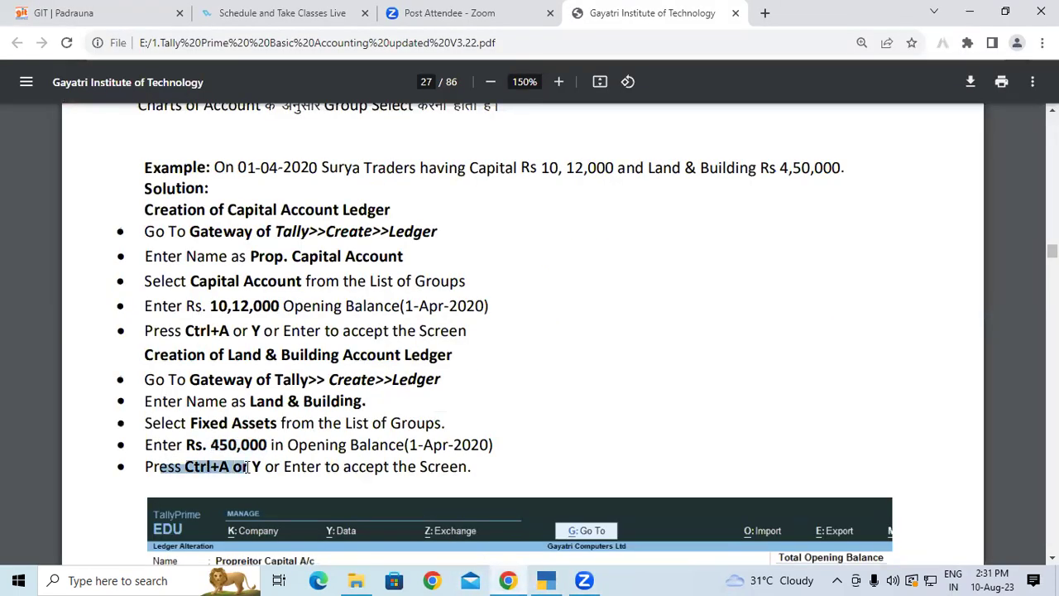
key("ctrl+a")
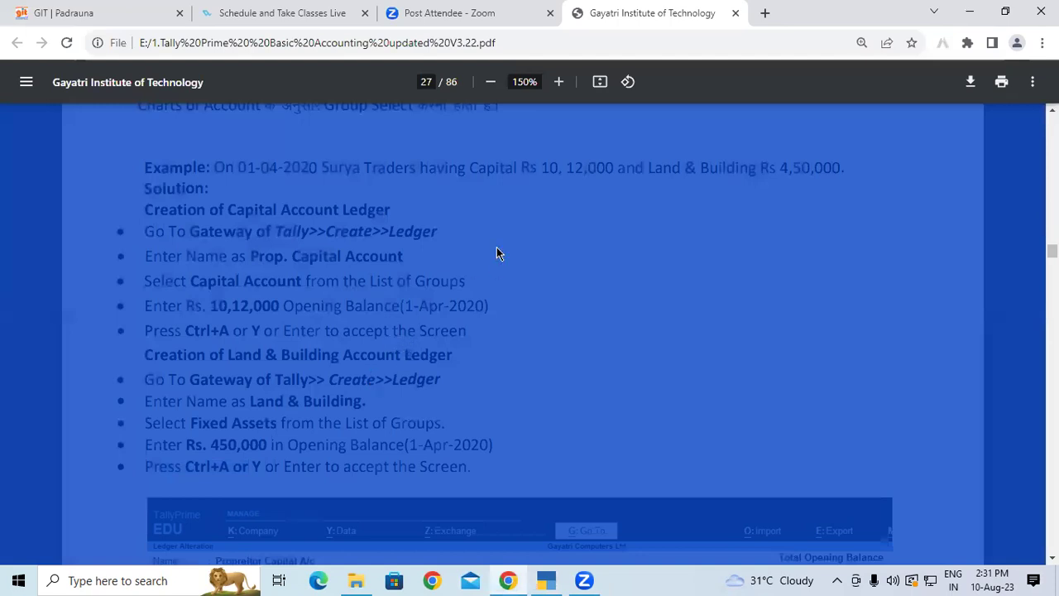
left_click(502, 131)
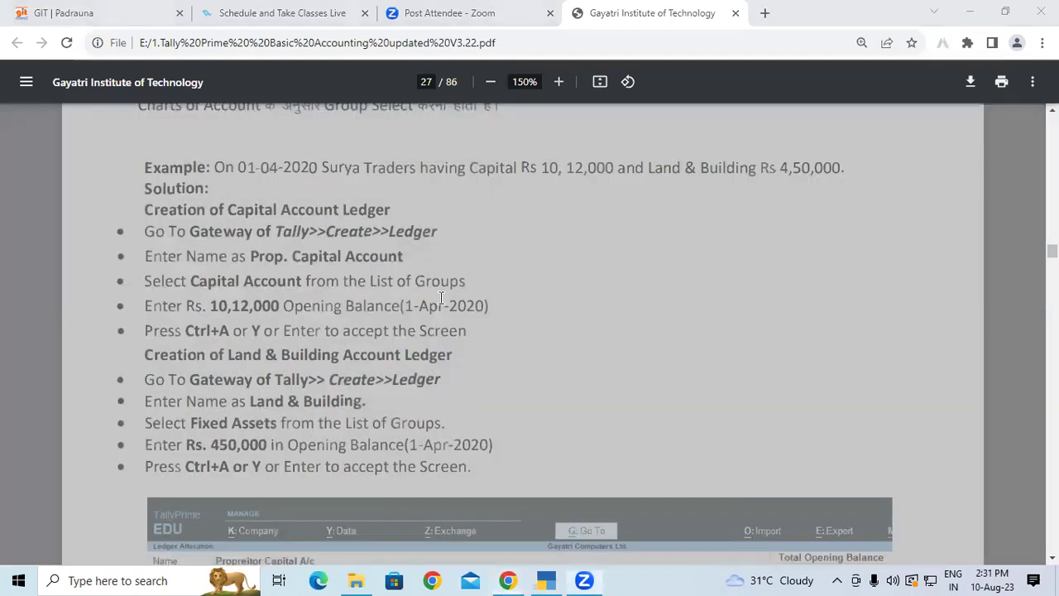
key("ctrl+a")
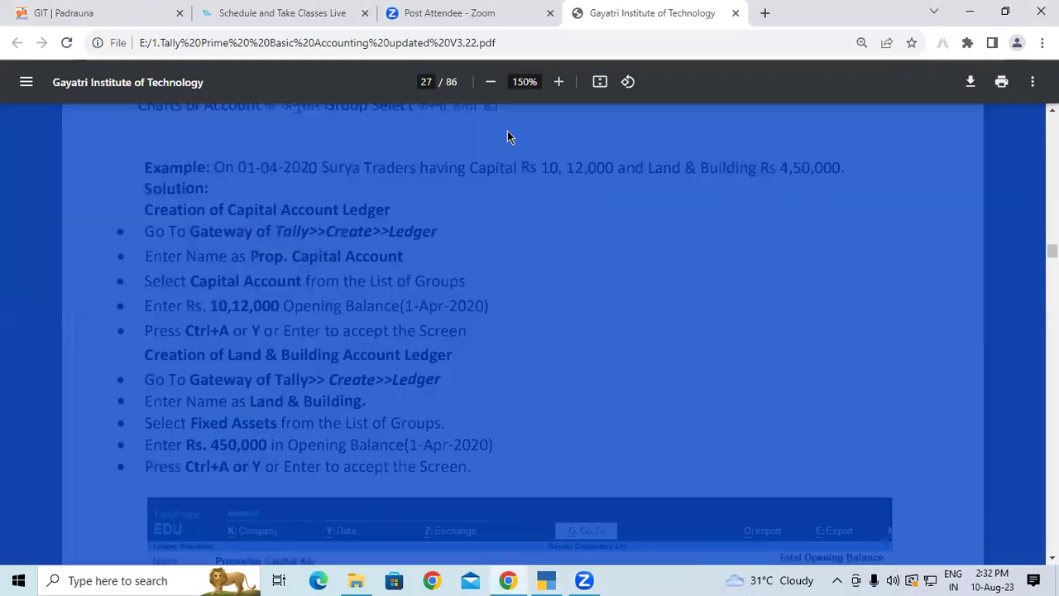
left_click(507, 131)
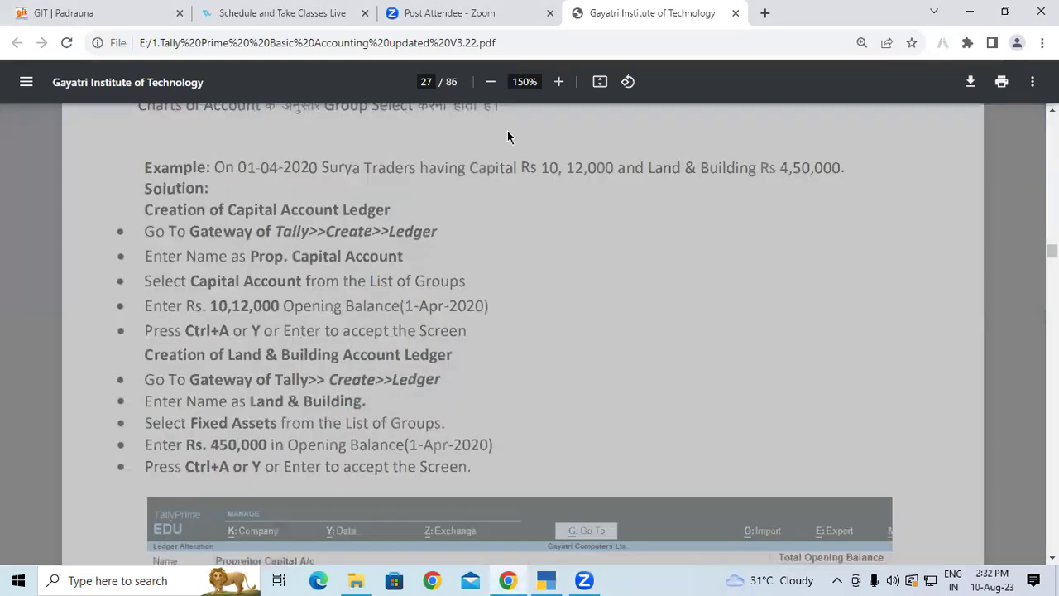
key("ctrl+a")
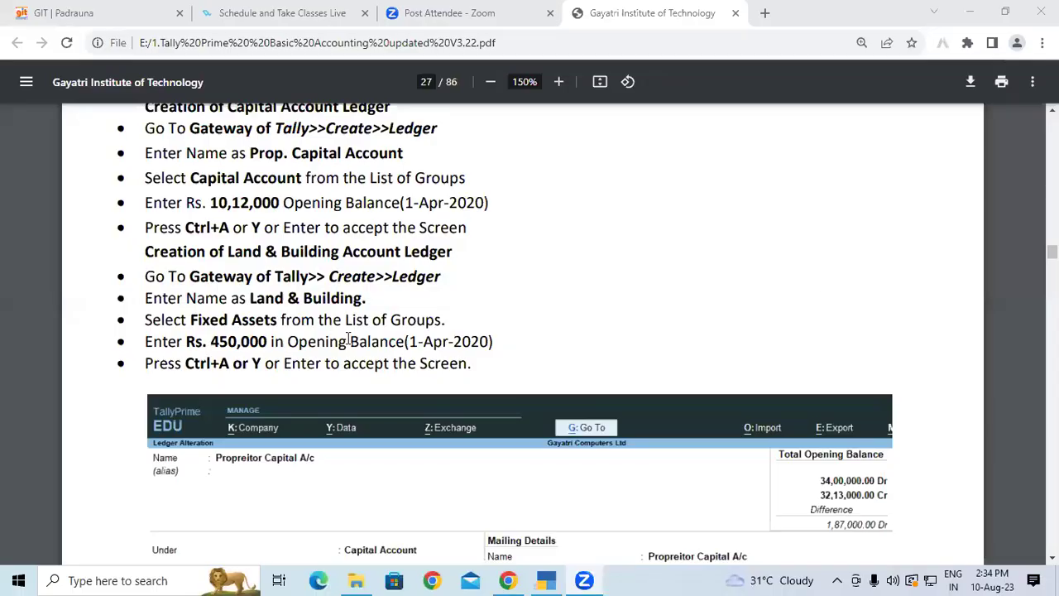
- Examine the sample Propreitor Capital A/c ledger screen in the PDF notes down to its opening balance
left_click(349, 340)
scroll(212, 307, "down", 4)
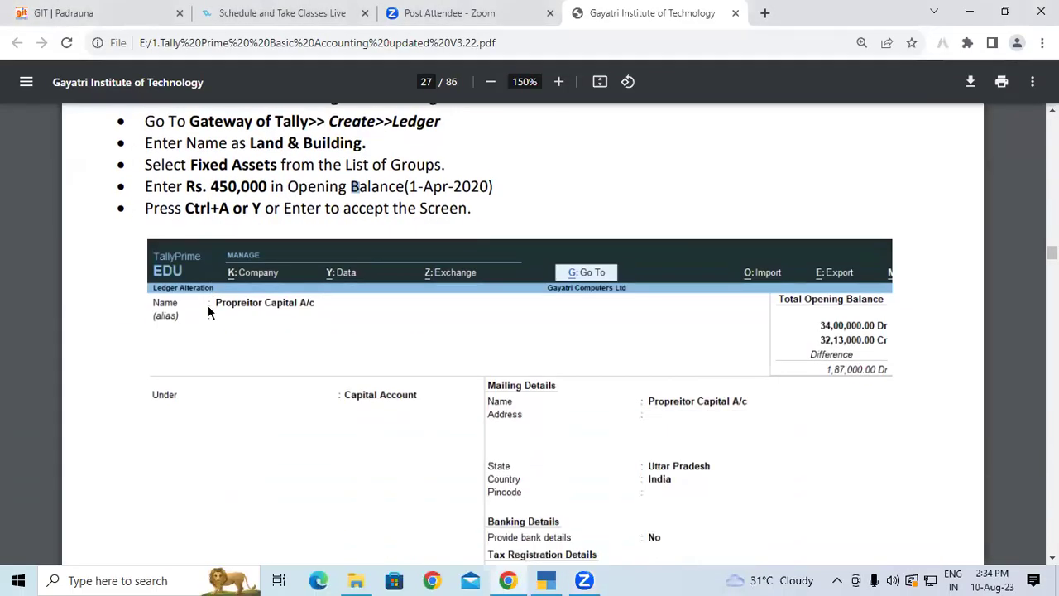
scroll(238, 306, "down", 2)
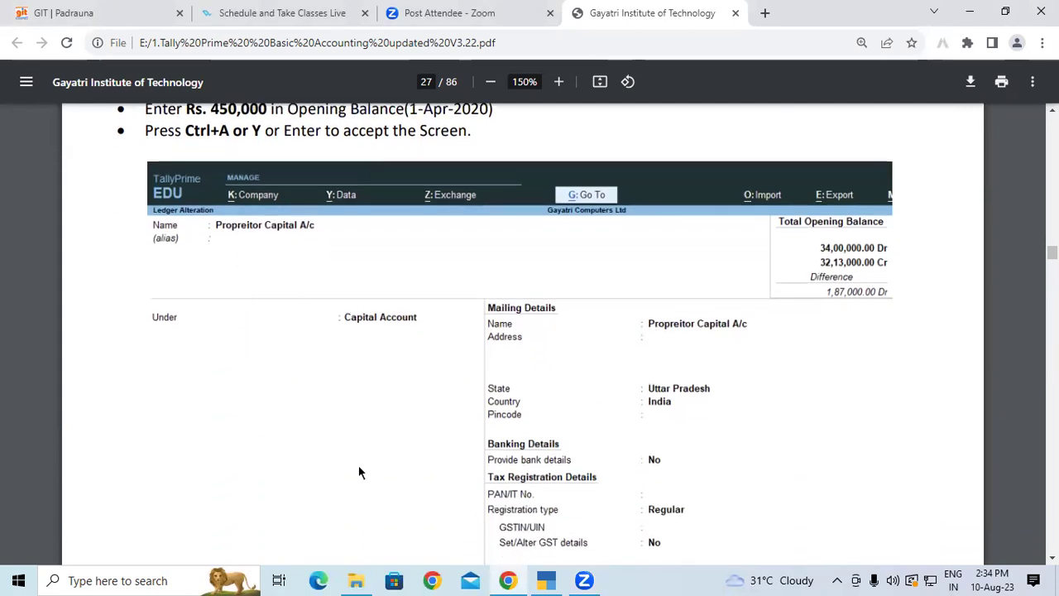
scroll(261, 246, "down", 4)
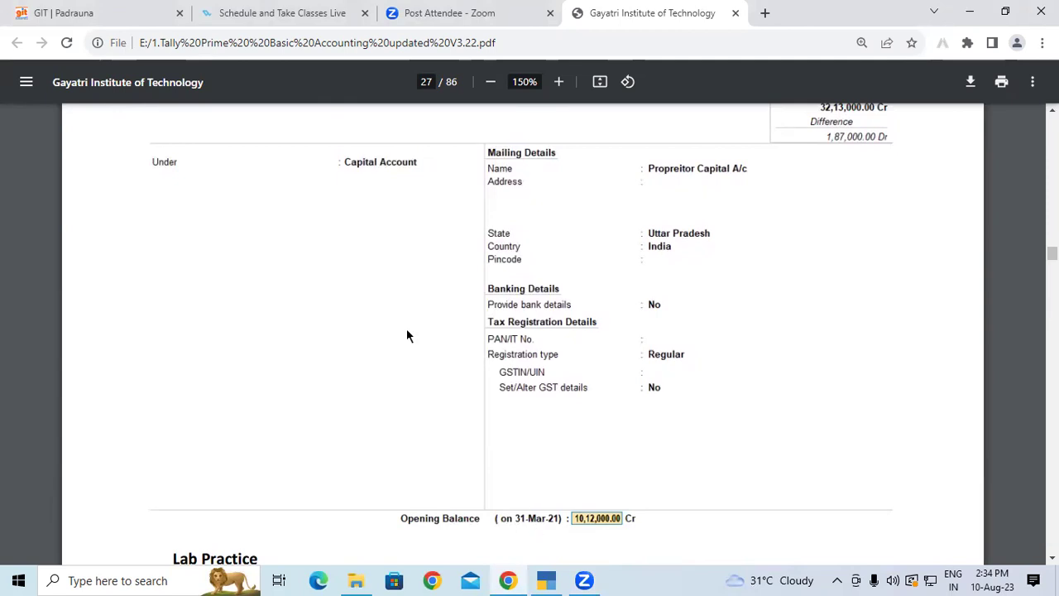
- Switch to TallyPrime, save the Land & Building ledger and return to the Gateway of Tally
key("alt+Tab")
key("ctrl+a")
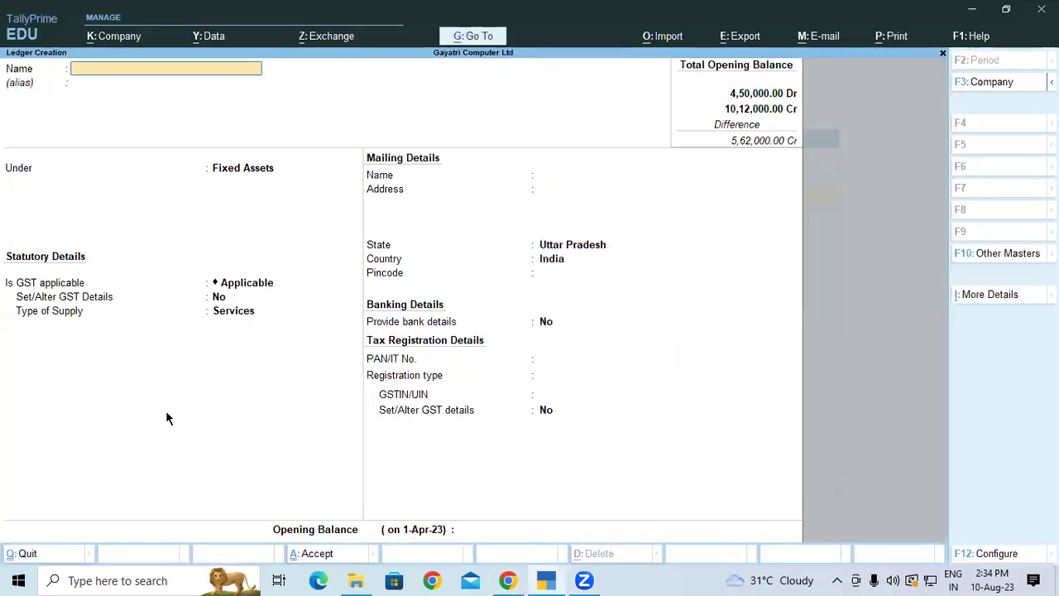
key("Escape")
key("Escape")
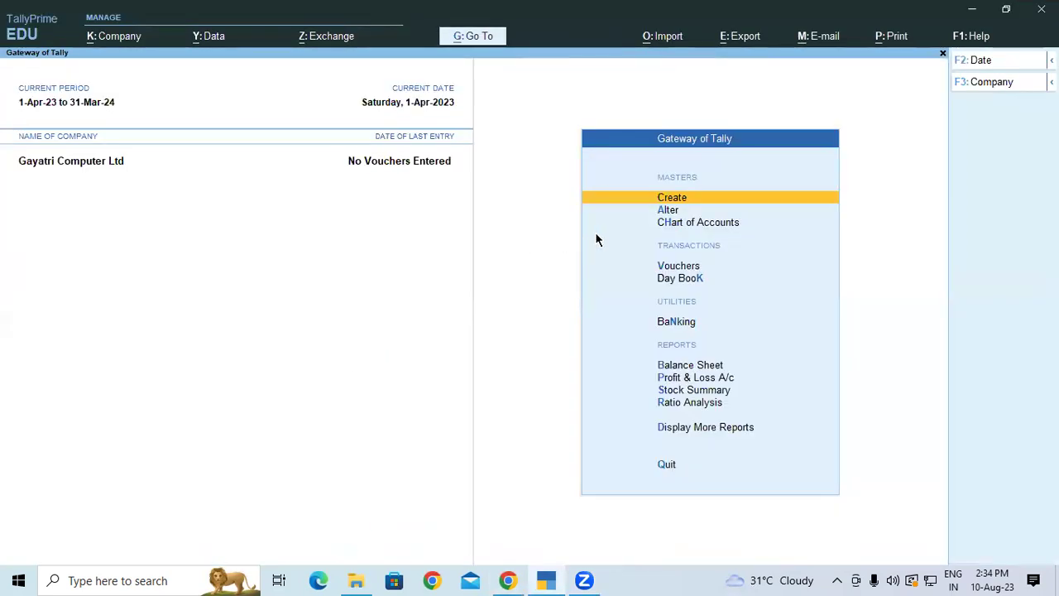
- Open the Prop. Capital Account ledger for alteration and go to its GSTIN/UIN field
left_click(668, 214)
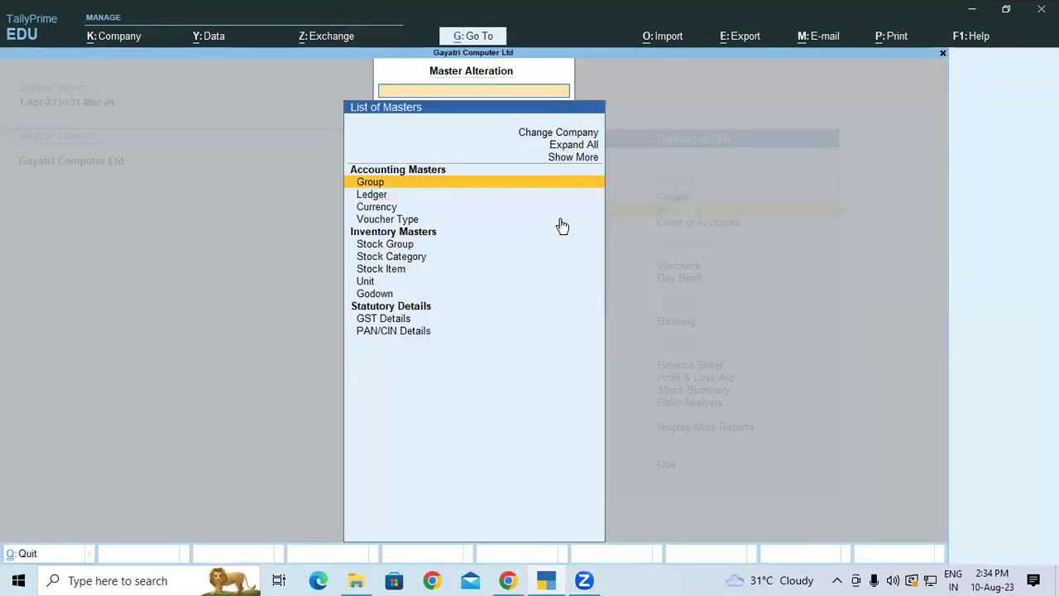
left_click(365, 198)
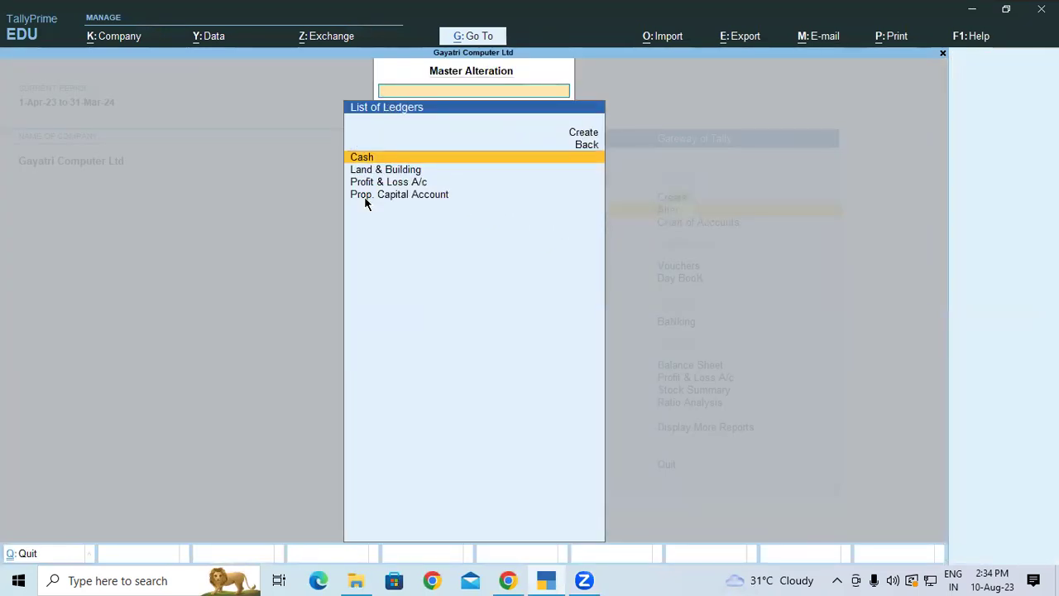
left_click(365, 197)
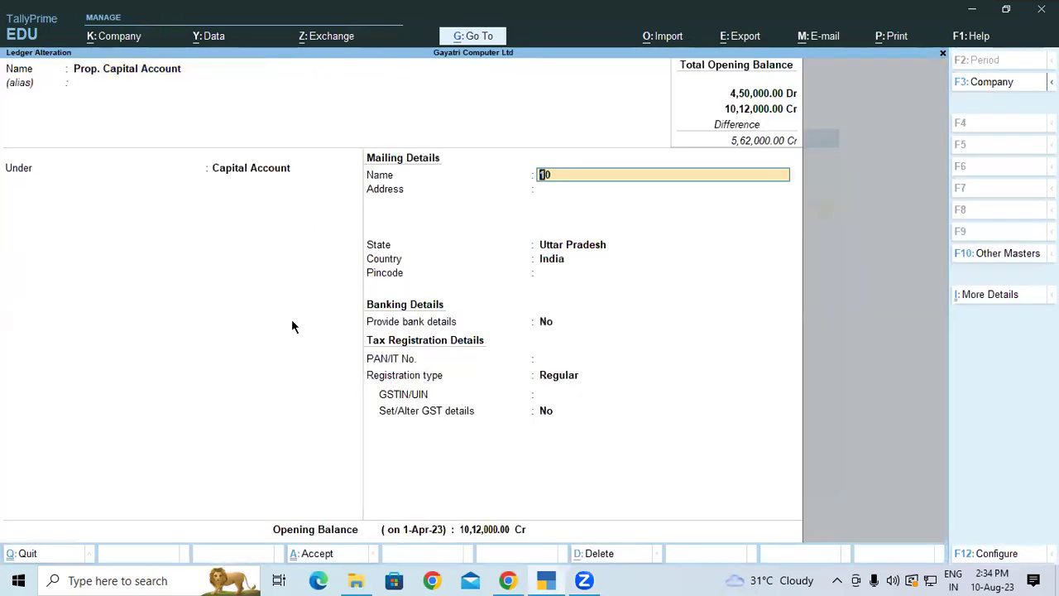
left_click(612, 395)
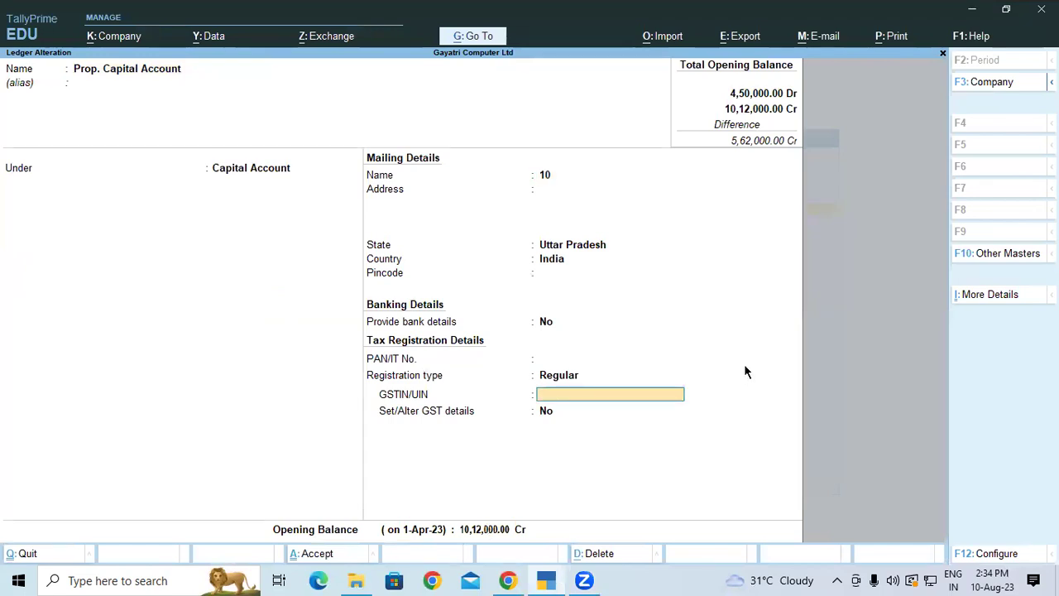
- Switch to the PDF notes and find the Lab Practice table of ledgers with their groups and opening balances
key("alt+Tab")
left_click(560, 579)
key("alt+Tab")
left_click_drag(165, 253, 260, 250)
scroll(258, 248, "down", 1)
scroll(258, 249, "down", 3)
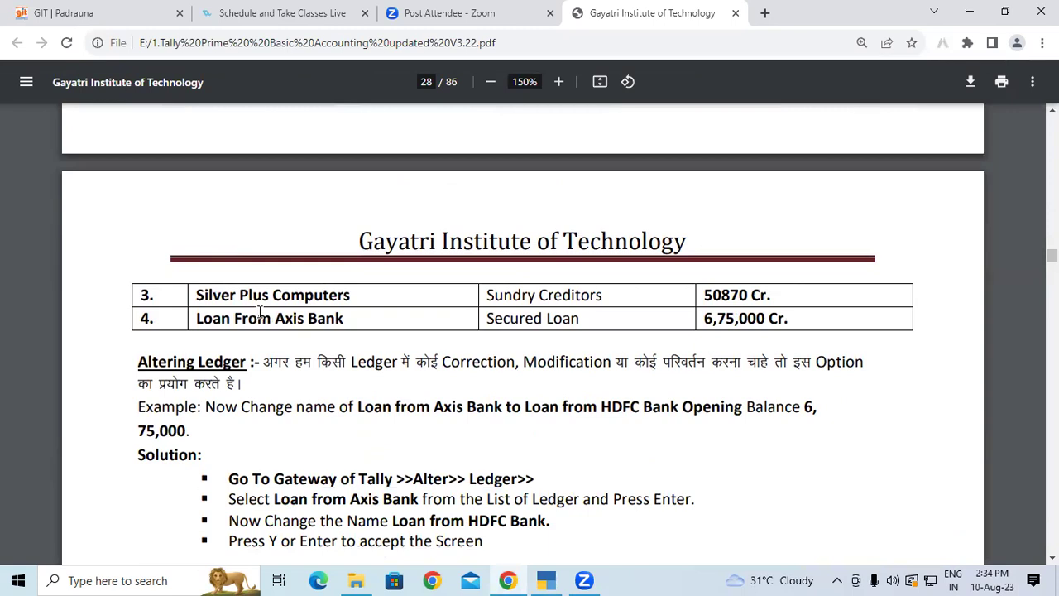
scroll(259, 315, "up", 3)
- Read the Computer Care System and Horizon Enterprises rows in the Lab Practice table, including group names and opening balances
left_click_drag(197, 314, 585, 336)
left_click(606, 318)
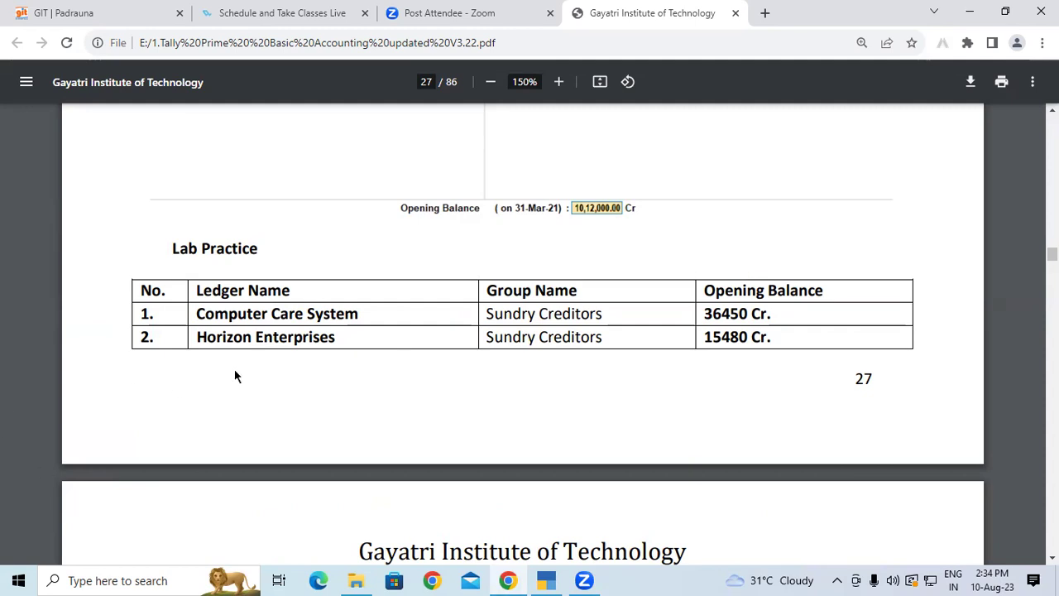
left_click_drag(223, 337, 345, 333)
left_click_drag(499, 339, 600, 348)
left_click_drag(758, 337, 702, 335)
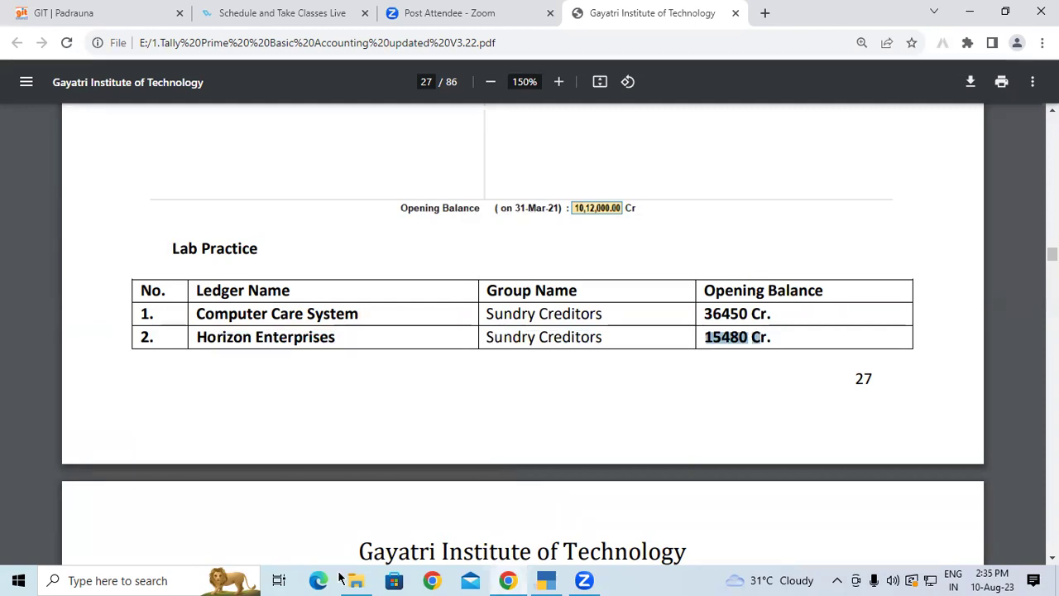
left_click(601, 317)
left_click_drag(608, 325, 614, 325)
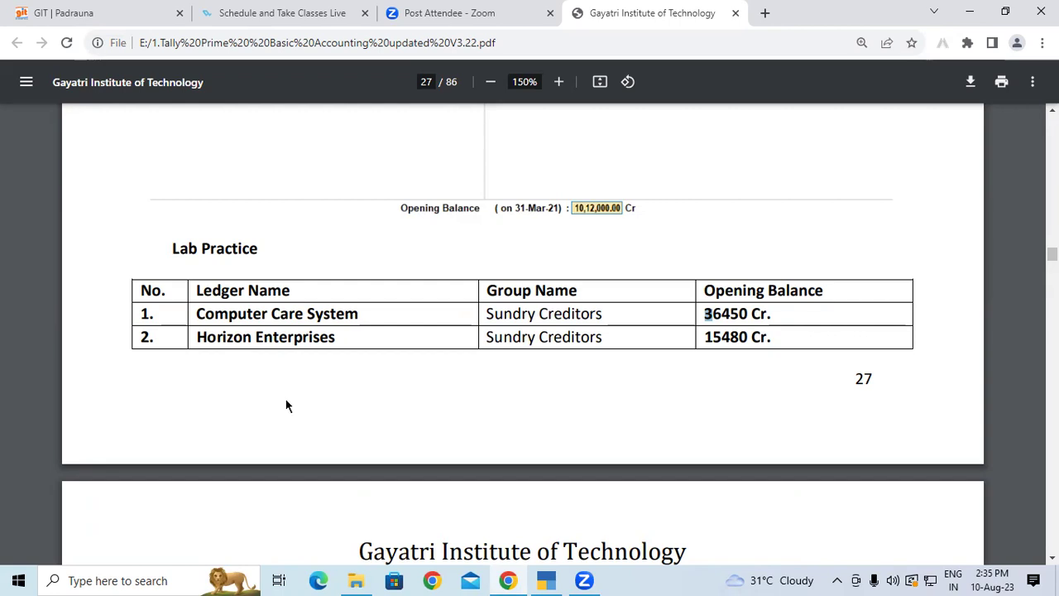
- Look ahead in the PDF notes at the Group Creation section and its Sundry Debtors lab practice table
scroll(286, 406, "down", 3)
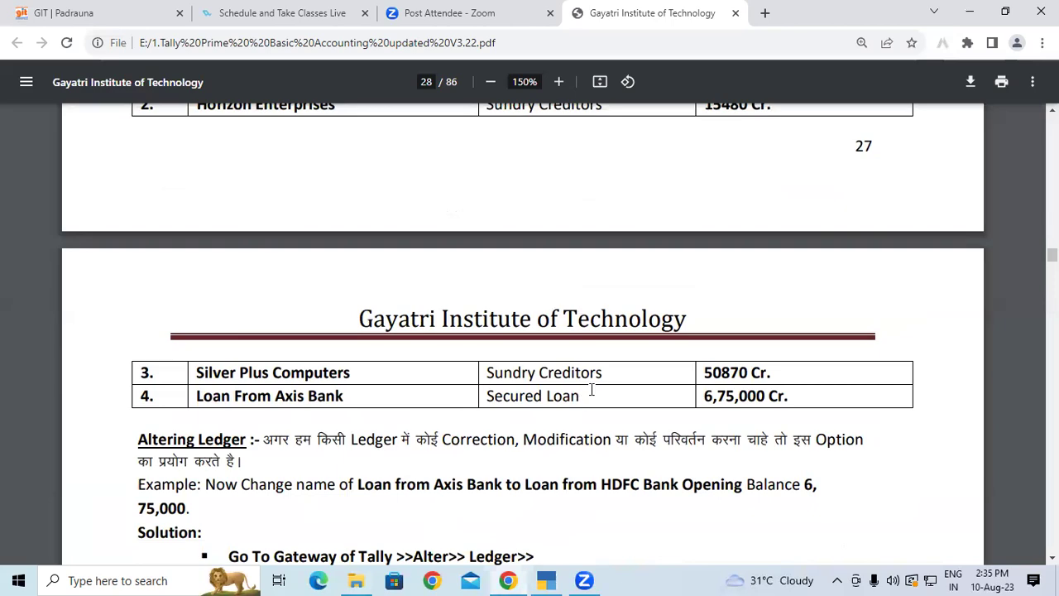
scroll(587, 402, "down", 3)
scroll(588, 406, "down", 12)
scroll(583, 404, "down", 3)
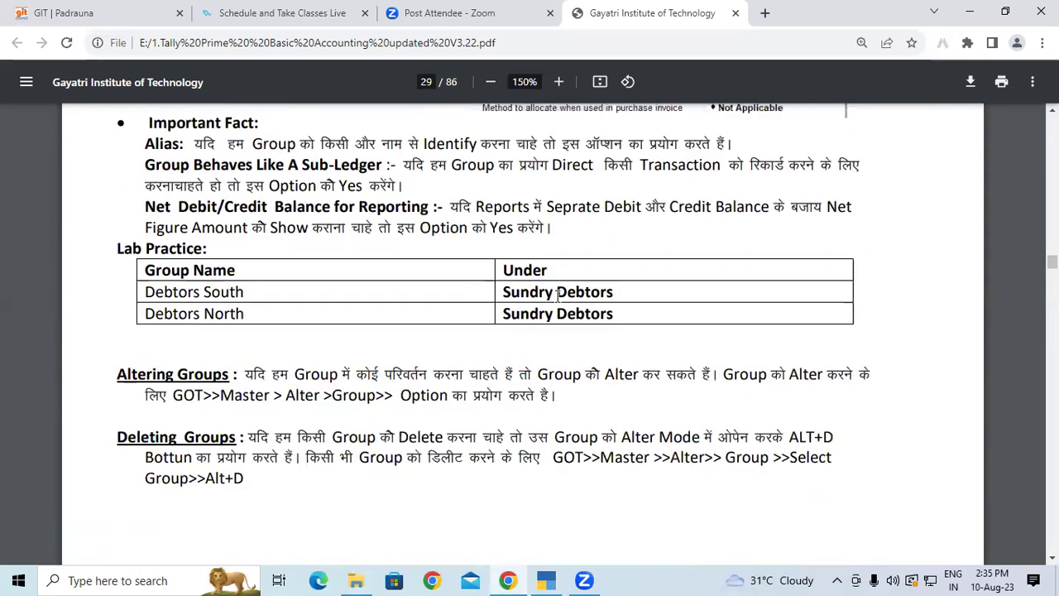
left_click_drag(614, 293, 503, 293)
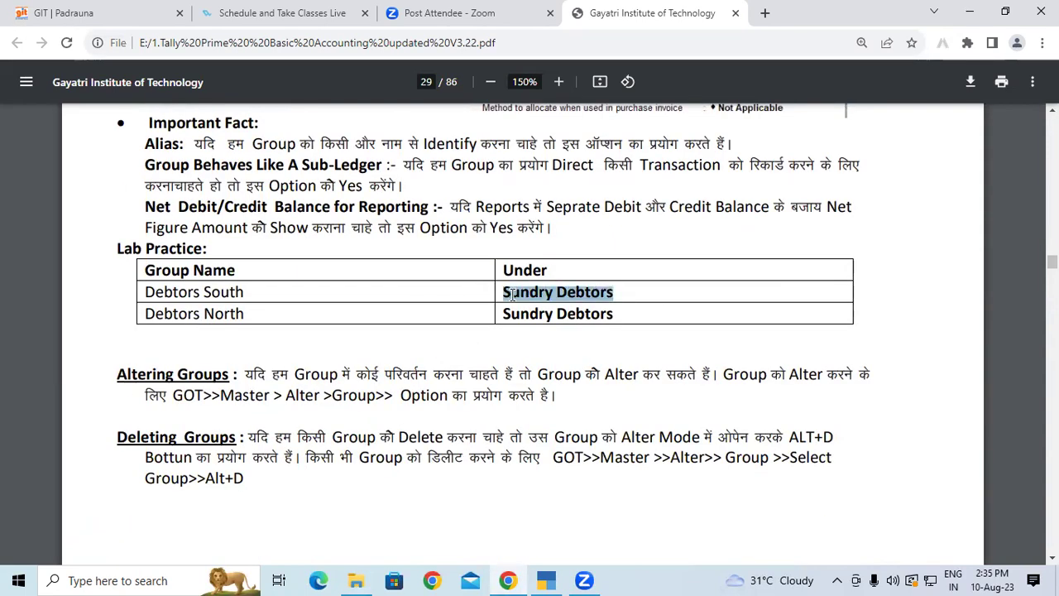
scroll(414, 354, "up", 1)
scroll(415, 354, "up", 15)
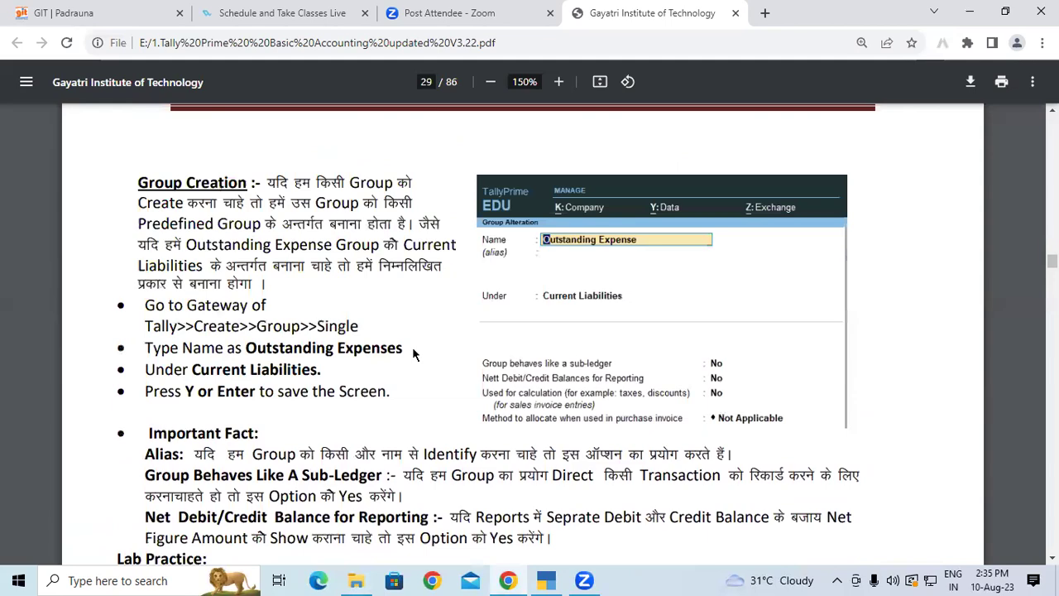
- Take the name Computer Care System from the PDF's Lab Practice table and enter it for a new ledger in TallyPrime
scroll(414, 354, "up", 8)
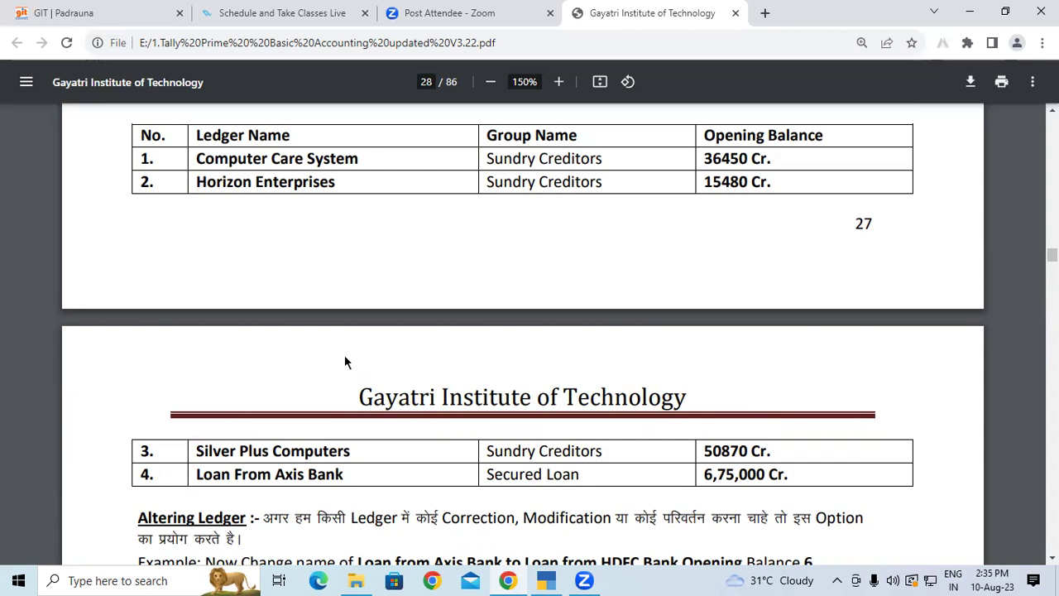
scroll(345, 362, "up", 1)
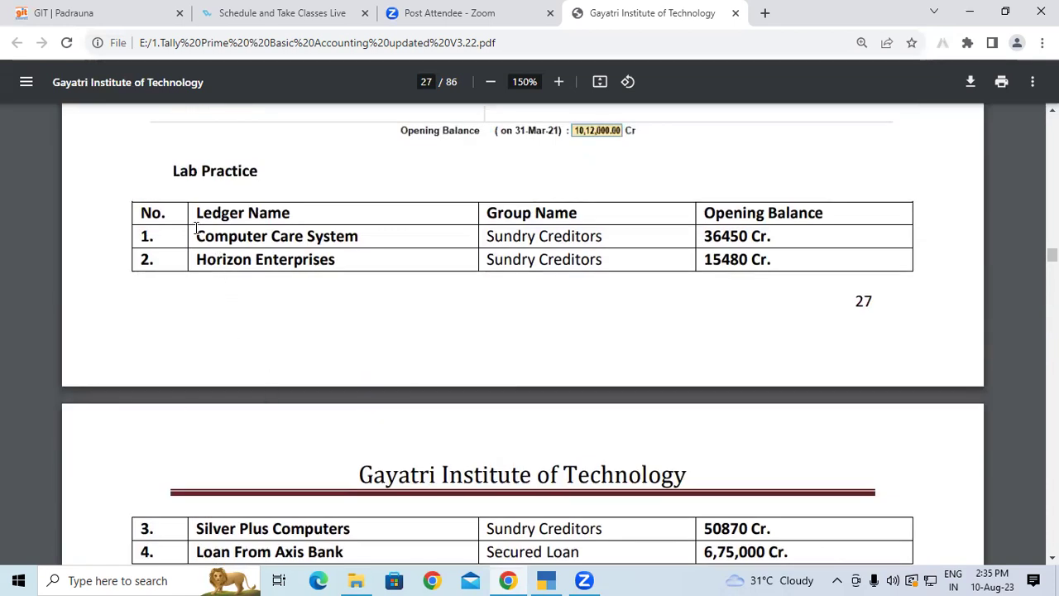
left_click_drag(195, 232, 382, 235)
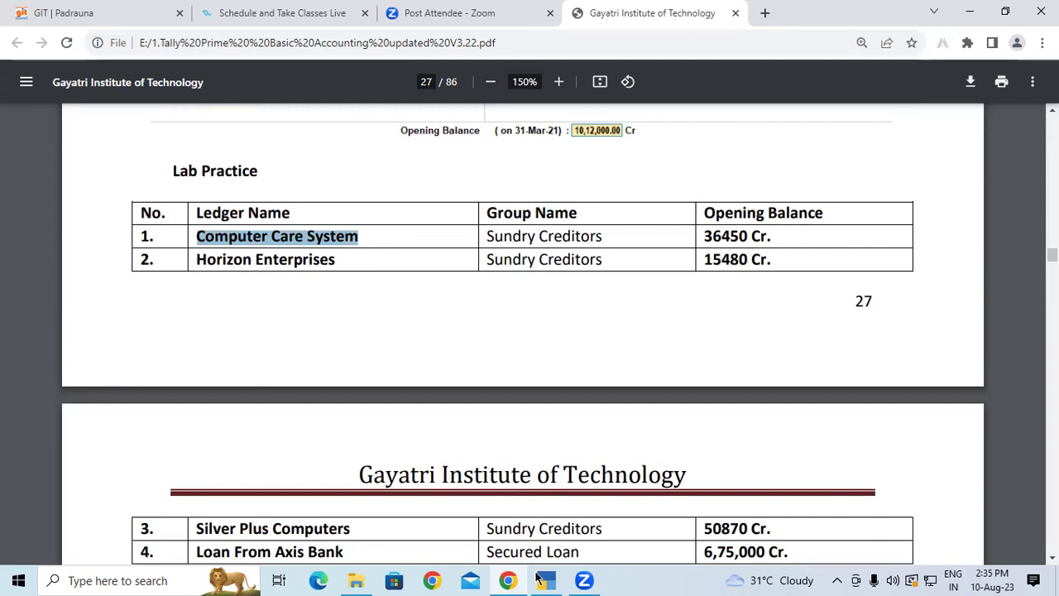
key("alt+Tab")
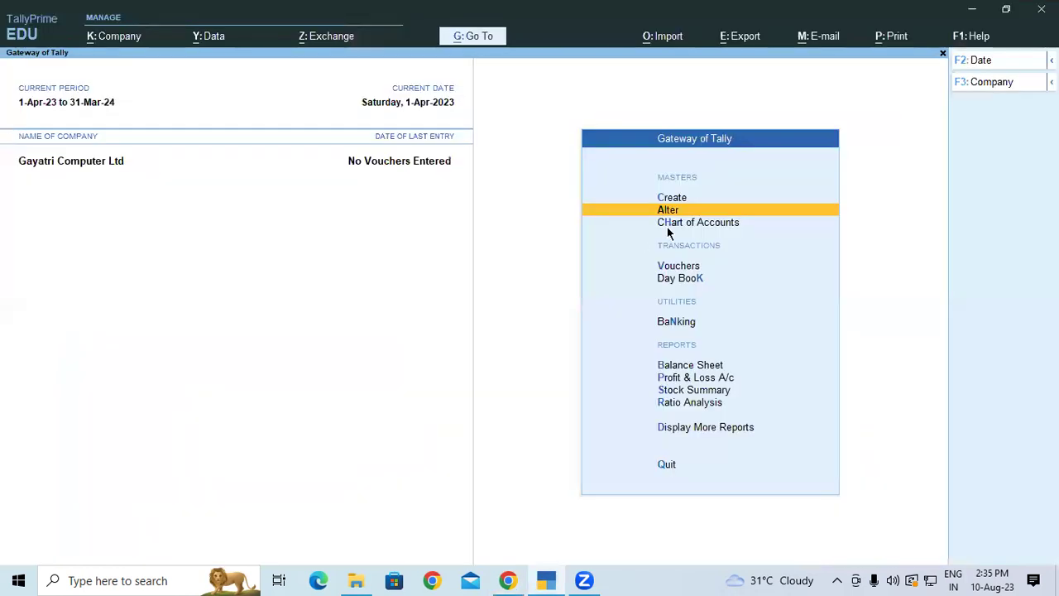
left_click(674, 199)
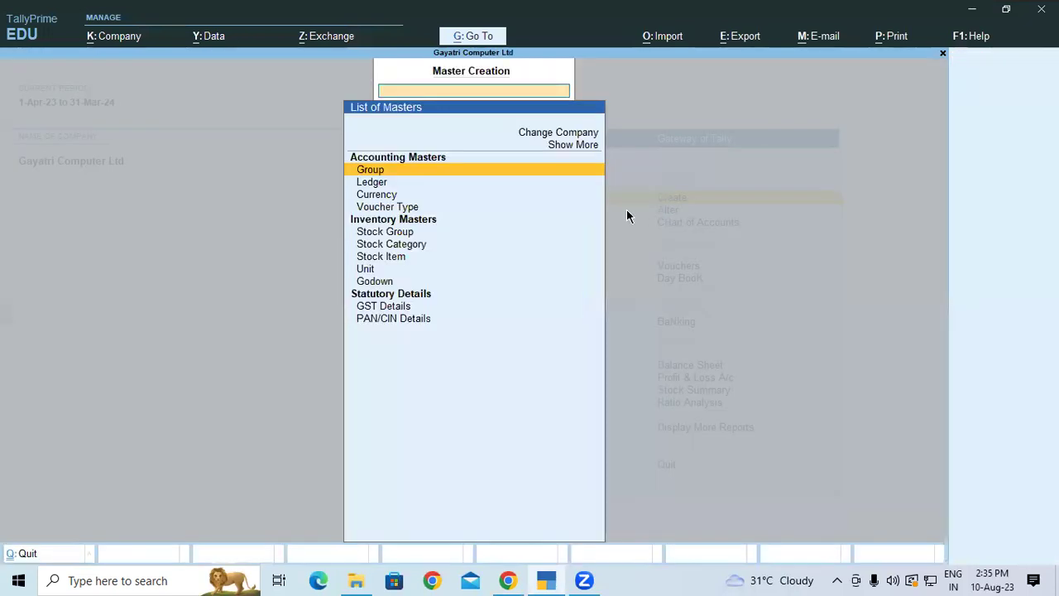
left_click(379, 183)
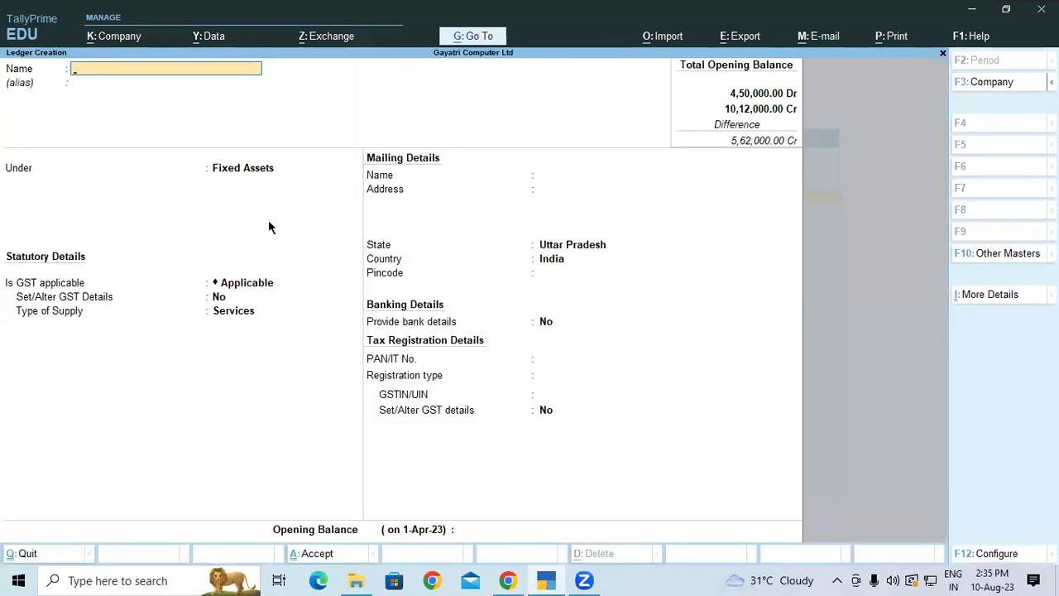
type("Computer Care System")
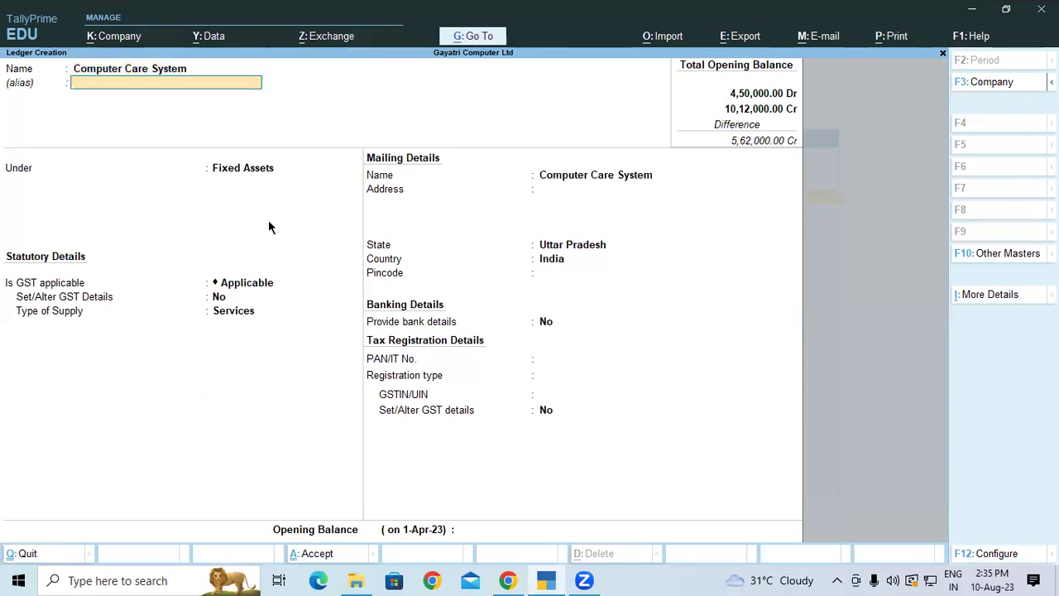
- Place the Computer Care System ledger under Sundry Creditors and keep its default bill-by-bill, mailing, banking and tax details
key("Return")
type("SUN")
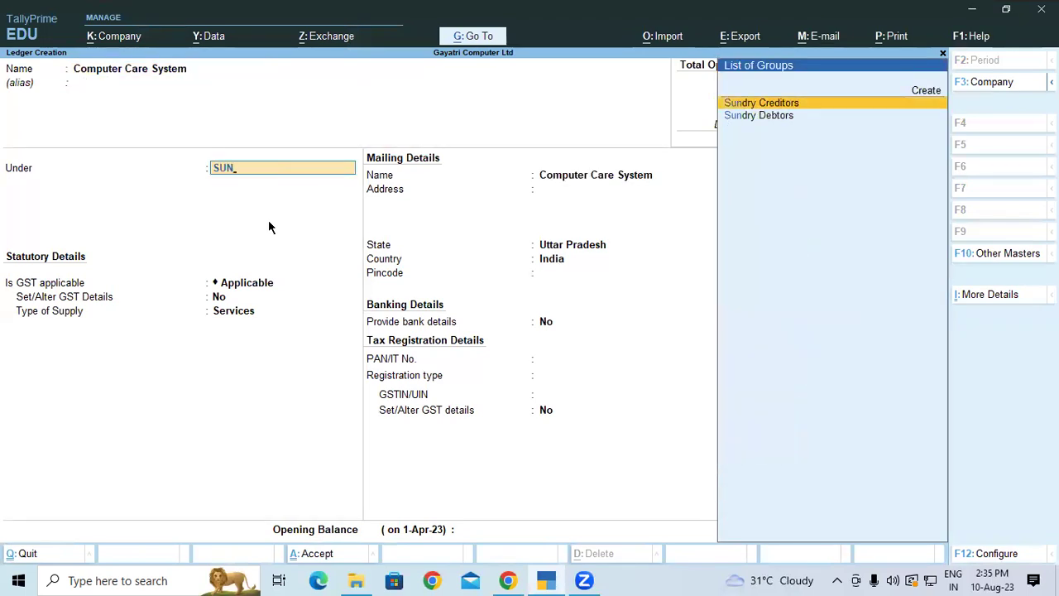
key("Return")
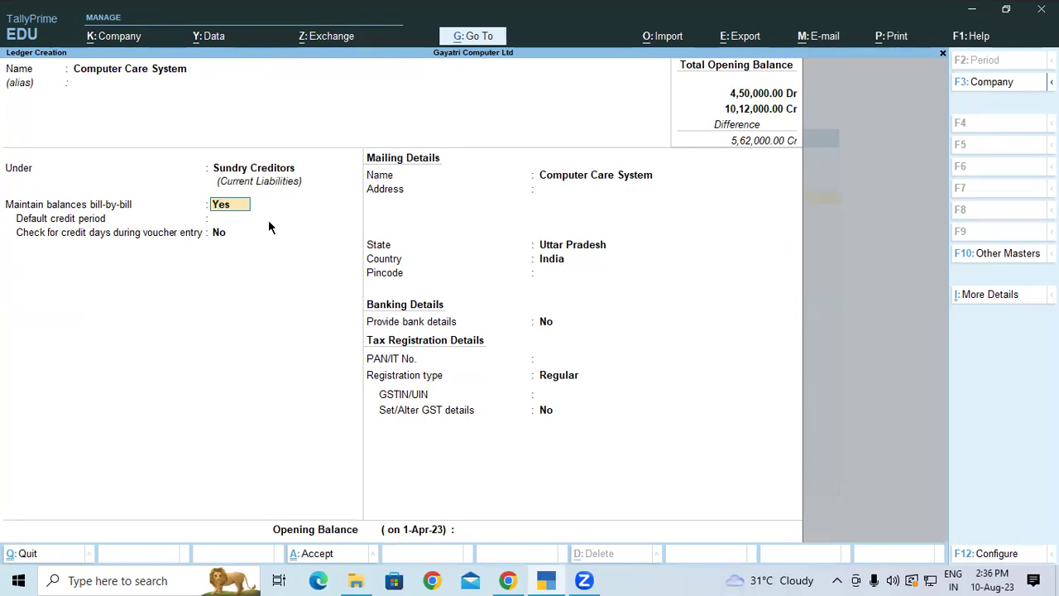
key("Return")
key("Return")
key("Return")
key("Return")
key("Return")
key("Return")
key("Return")
key("Return")
key("Return")
key("Return")
key("Return")
key("Return")
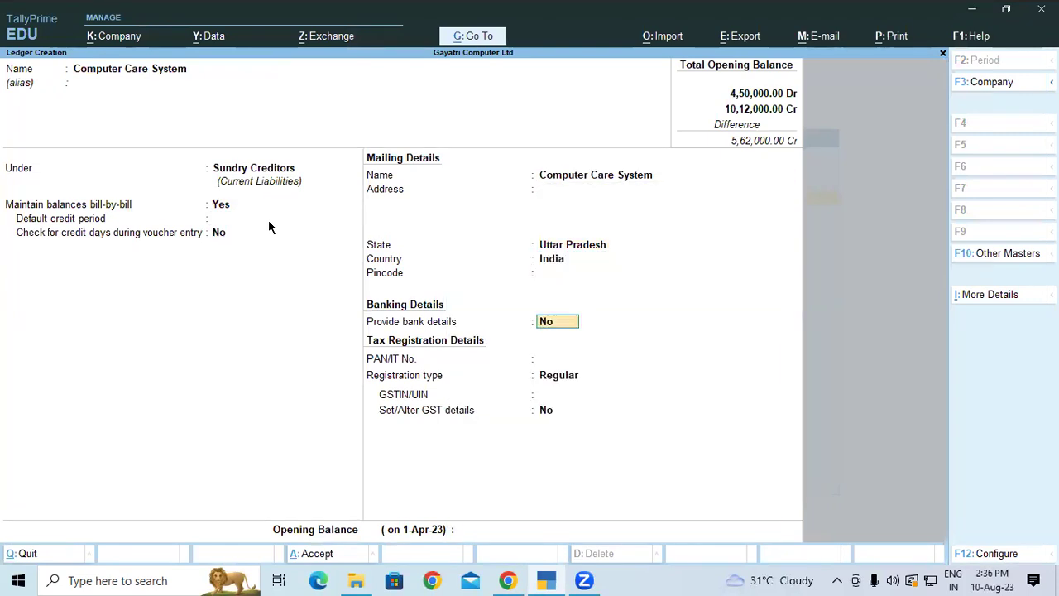
key("Return")
key("Return")
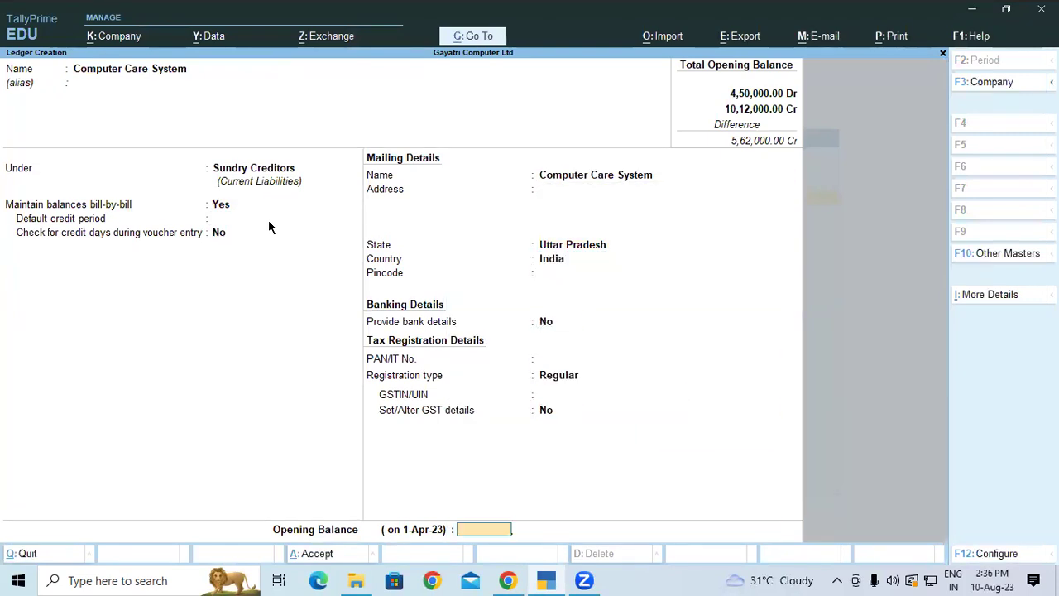
- Set the Computer Care System ledger's opening balance to 36,450 Cr and save the ledger
type("36450")
key("Return")
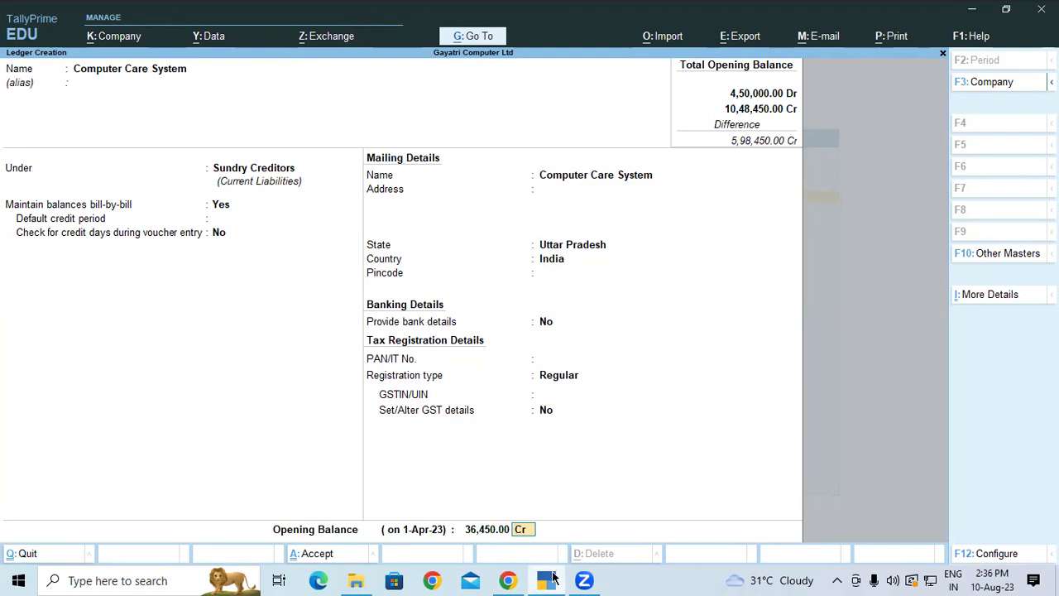
key("Return")
key("Return")
key("Return")
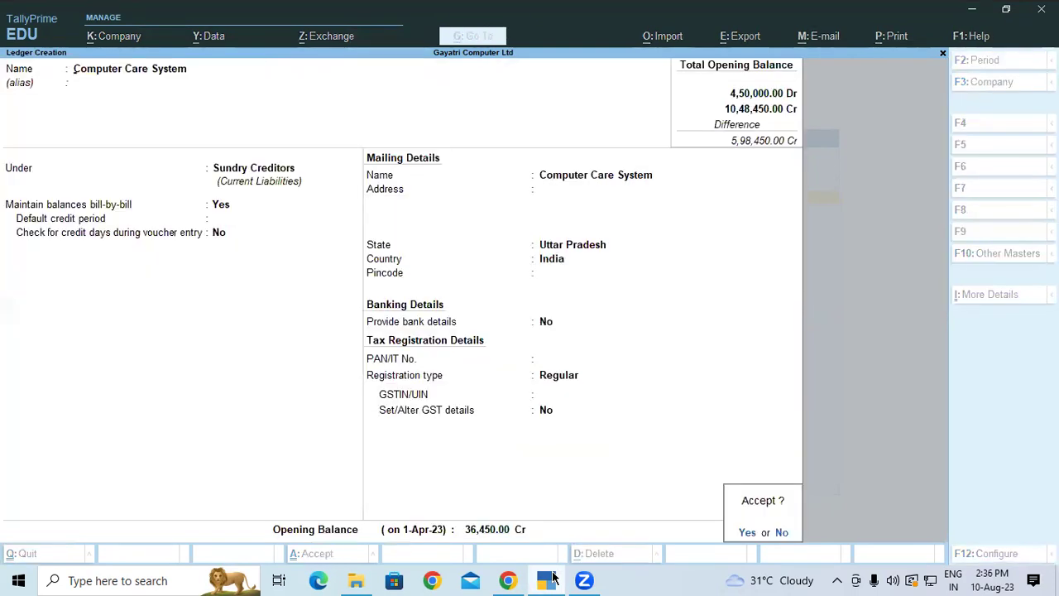
key("Return")
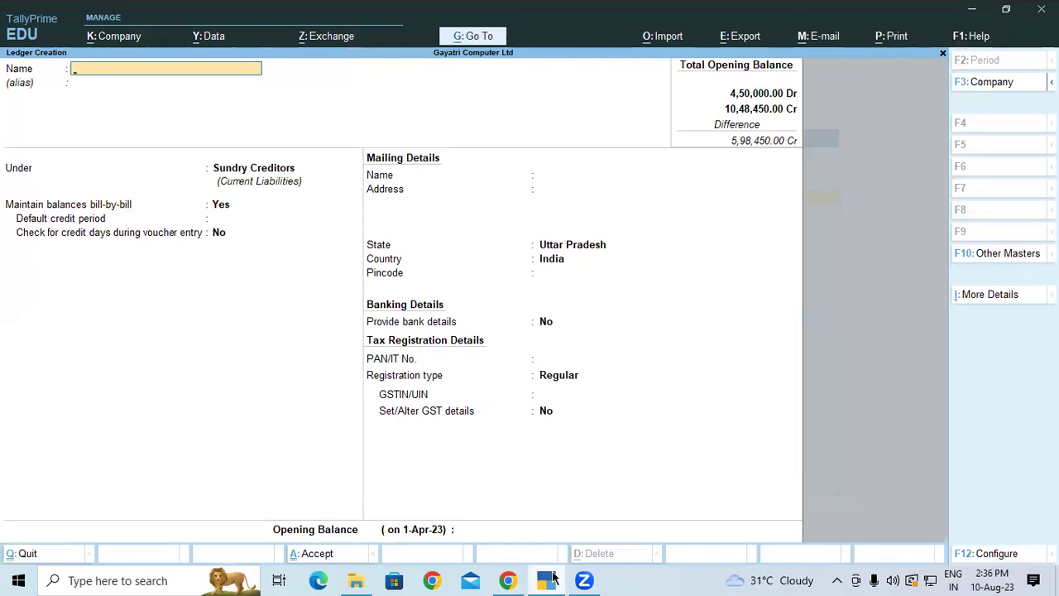
- Copy Horizon Enterprises from the PDF's Lab Practice table and paste it as the new ledger's name in TallyPrime
left_click(509, 580)
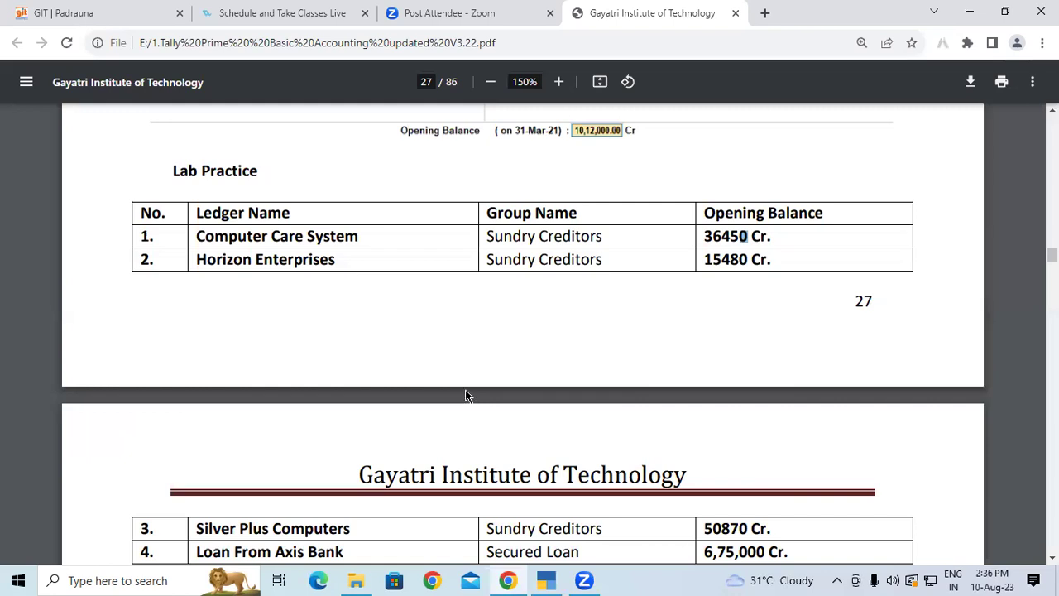
key("alt+Tab")
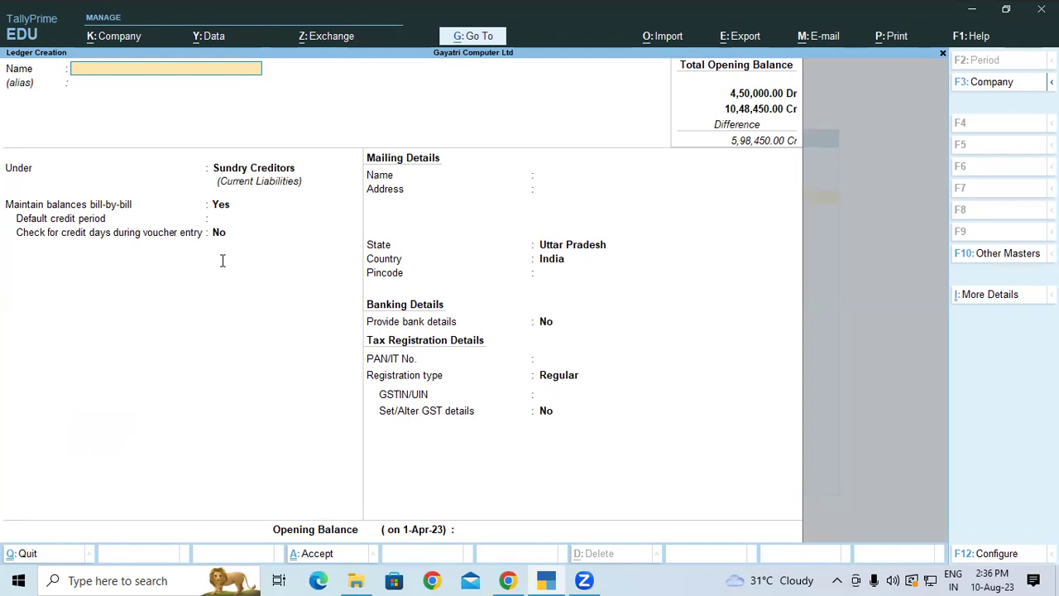
key("alt+Tab")
left_click_drag(196, 260, 343, 264)
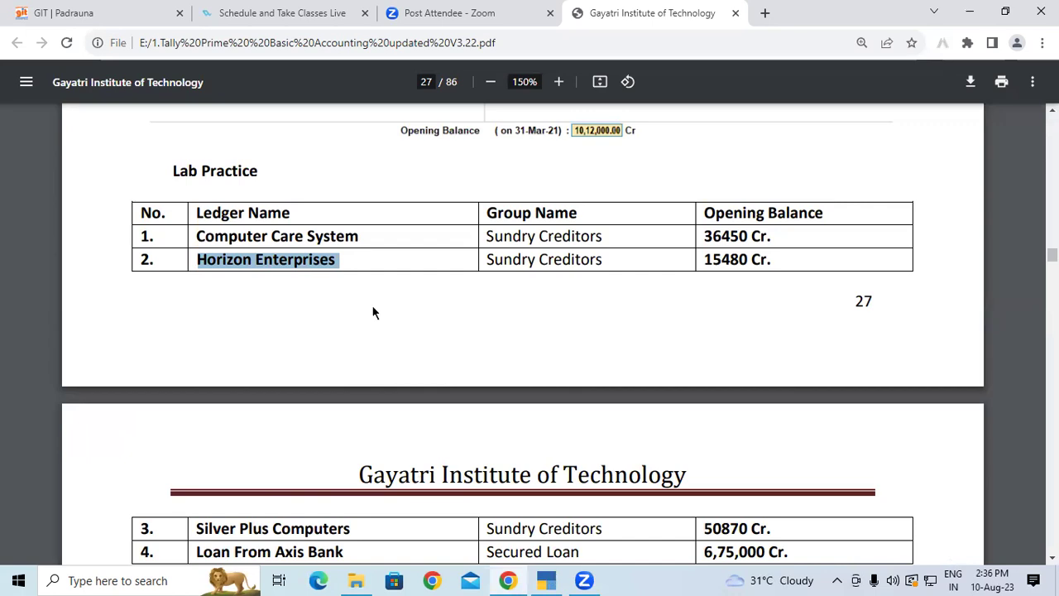
key("alt+Tab")
key("ctrl+alt+v")
key("Return")
- Keep the Horizon Enterprises ledger under Sundry Creditors with its default bill-by-bill, mailing, banking and tax details
key("Return")
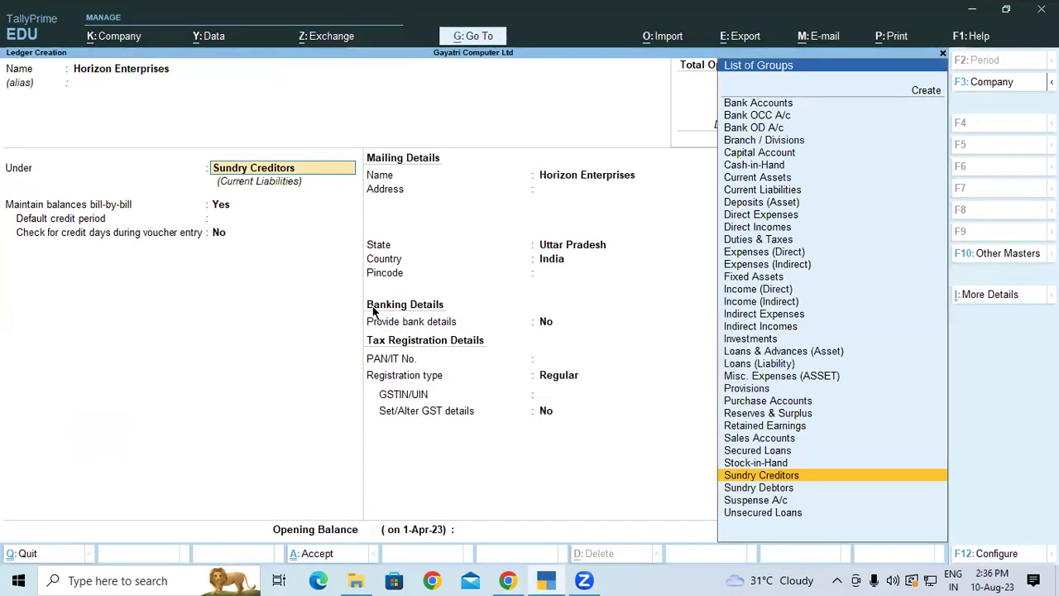
key("Return")
key("Return")
key("Return")
key("Return")
key("Return")
key("Return")
key("Return")
key("Return")
key("Return")
key("Return")
key("Return")
key("Return")
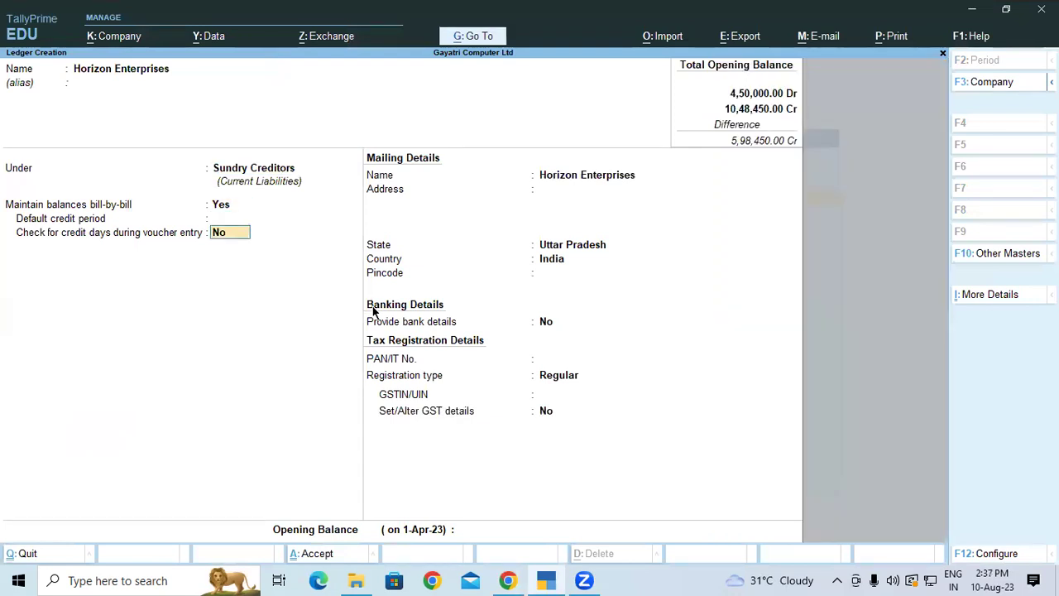
key("Return")
key("Return")
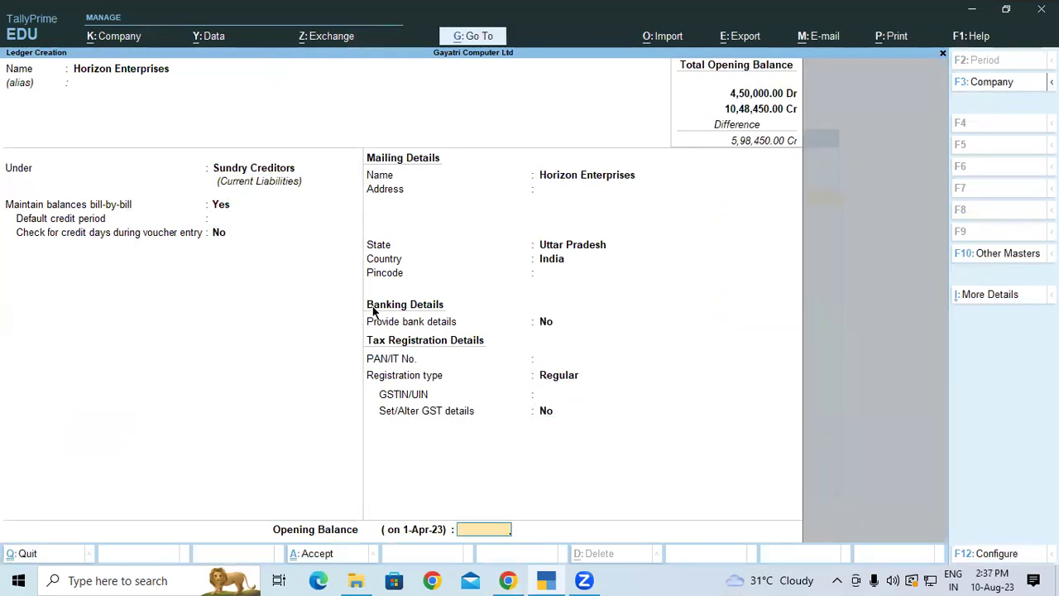
- Look up Horizon Enterprises' opening balance in the PDF, enter 15,480 Cr in TallyPrime and save the ledger
key("alt+Tab")
scroll(517, 374, "down", 1)
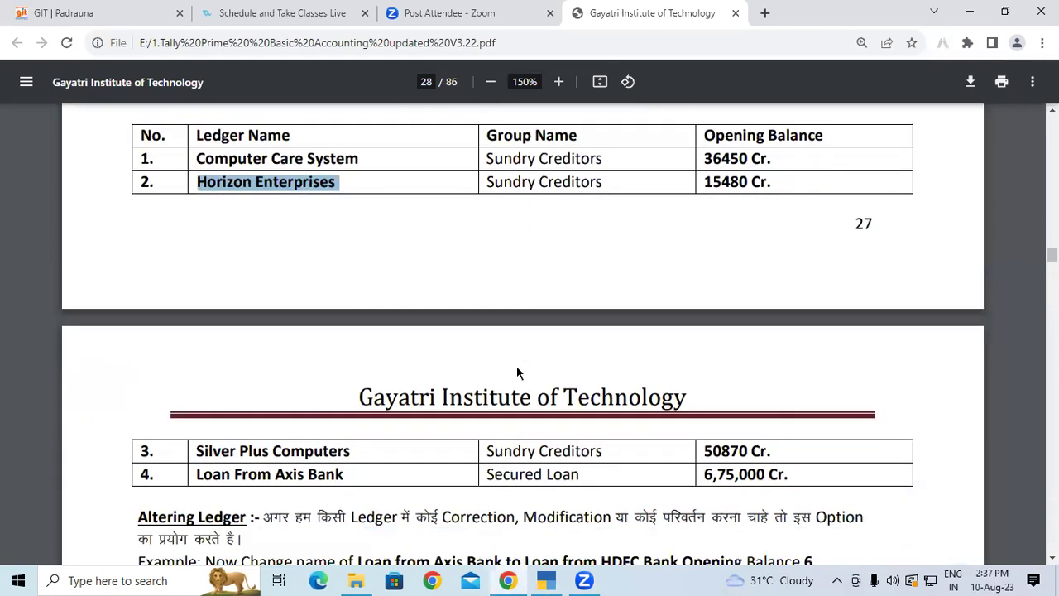
key("alt+Tab")
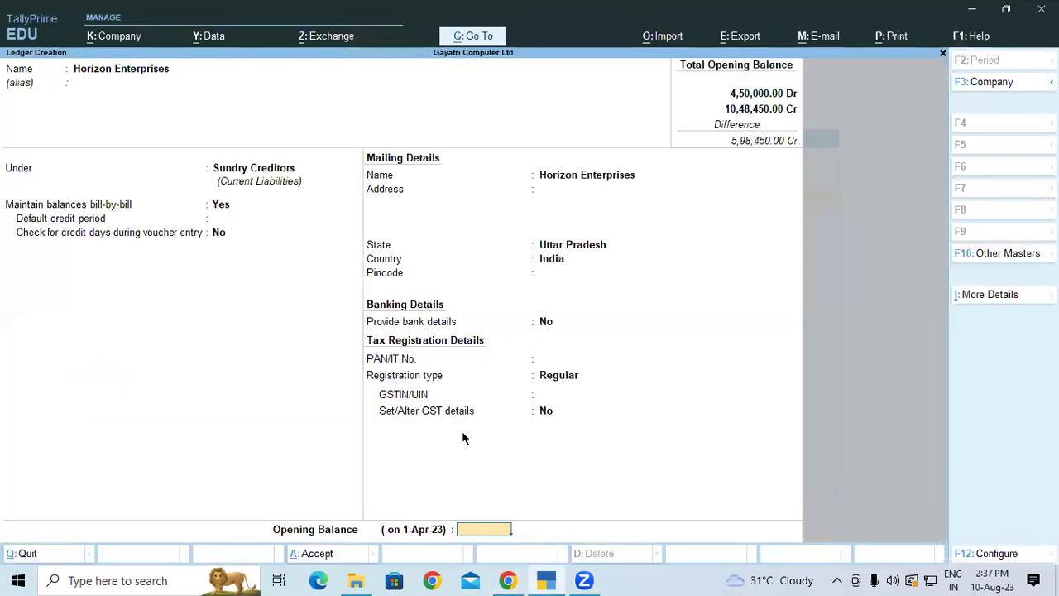
type("15480")
key("Return")
key("Return")
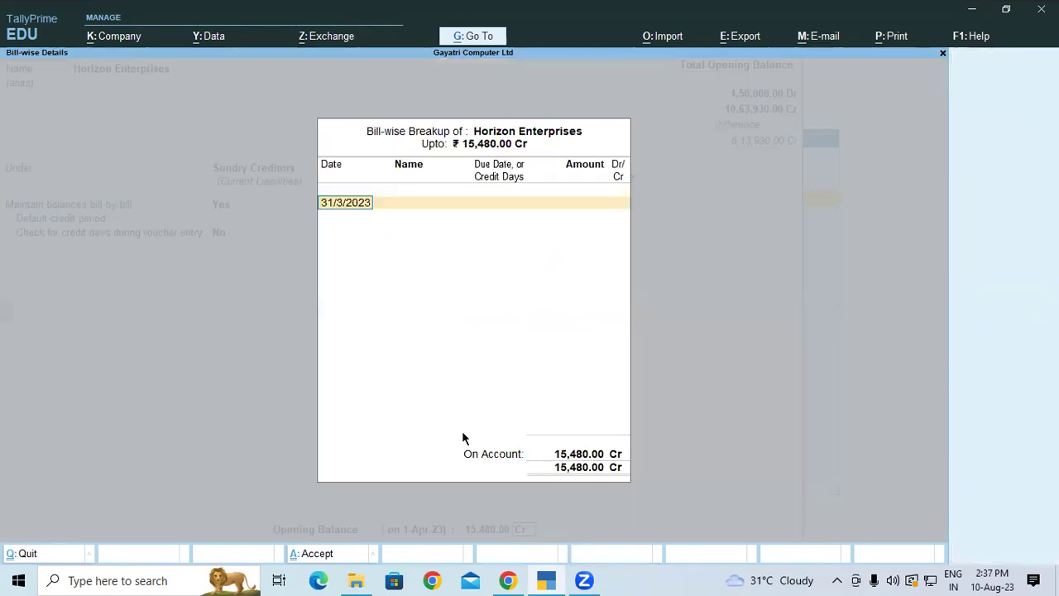
key("ctrl+a")
key("Return")
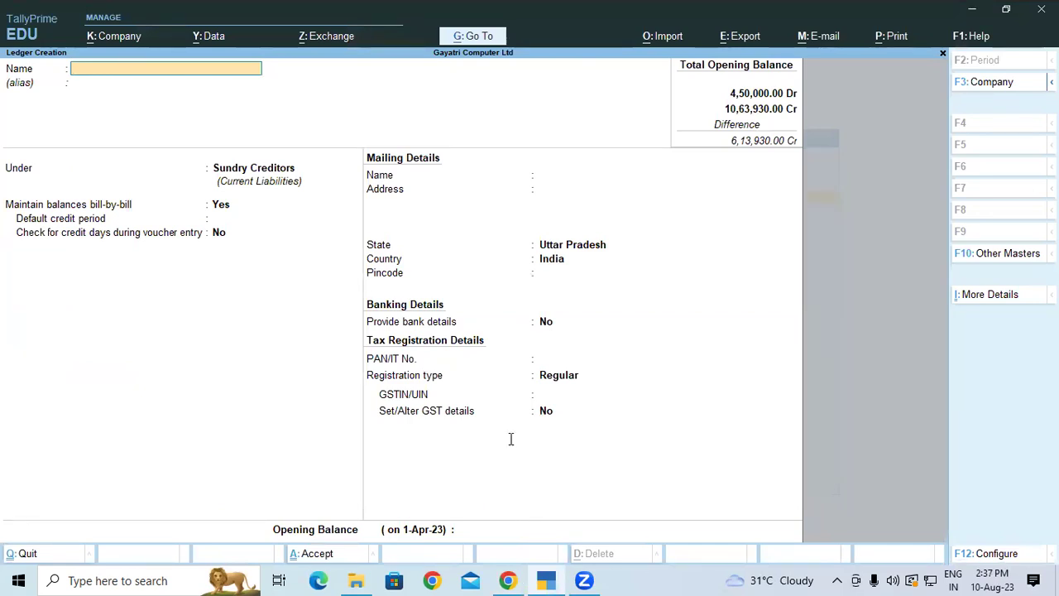
- Copy Silver Plus Computers from the PDF's ledger table and paste it as the new ledger's name in TallyPrime
key("alt+Tab")
left_click_drag(196, 369, 402, 370)
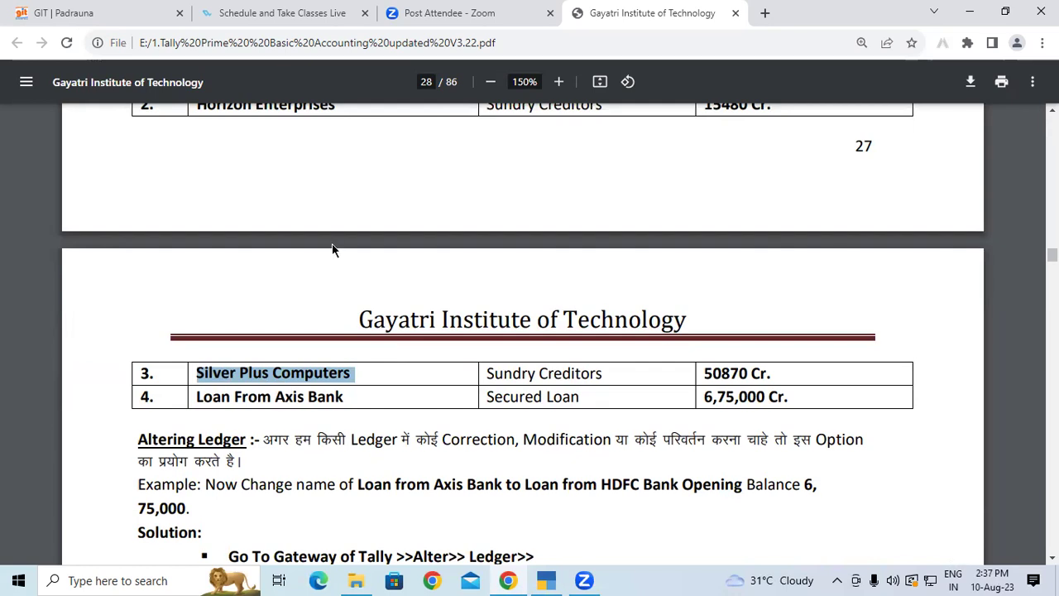
key("alt+Tab")
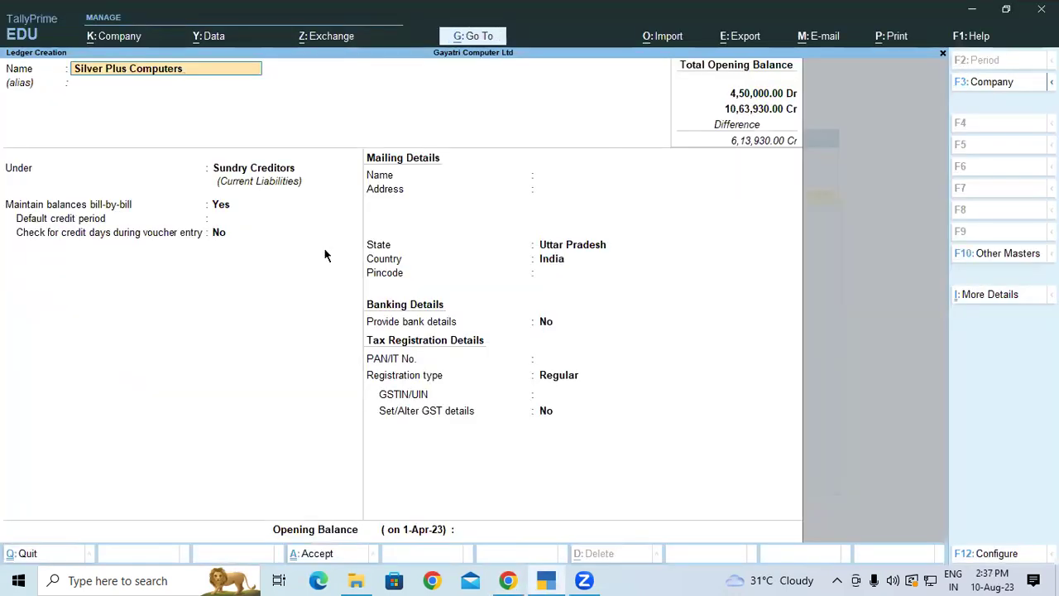
key("Return")
key("Return")
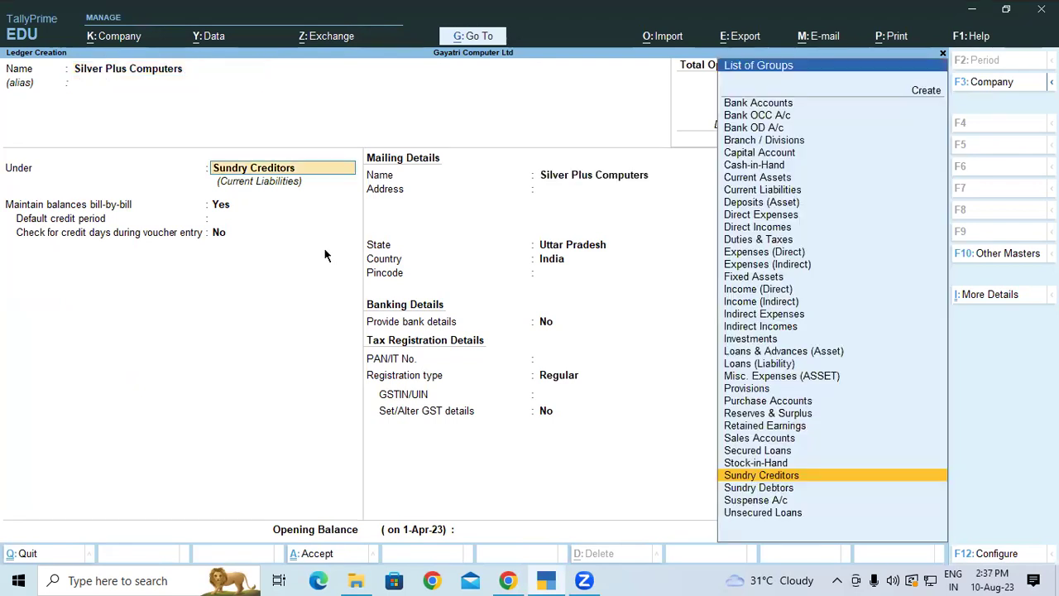
- Keep the Silver Plus Computers ledger under Sundry Creditors with its default bill-by-bill, mailing, banking and tax details
key("Return")
key("Return")
key("Return")
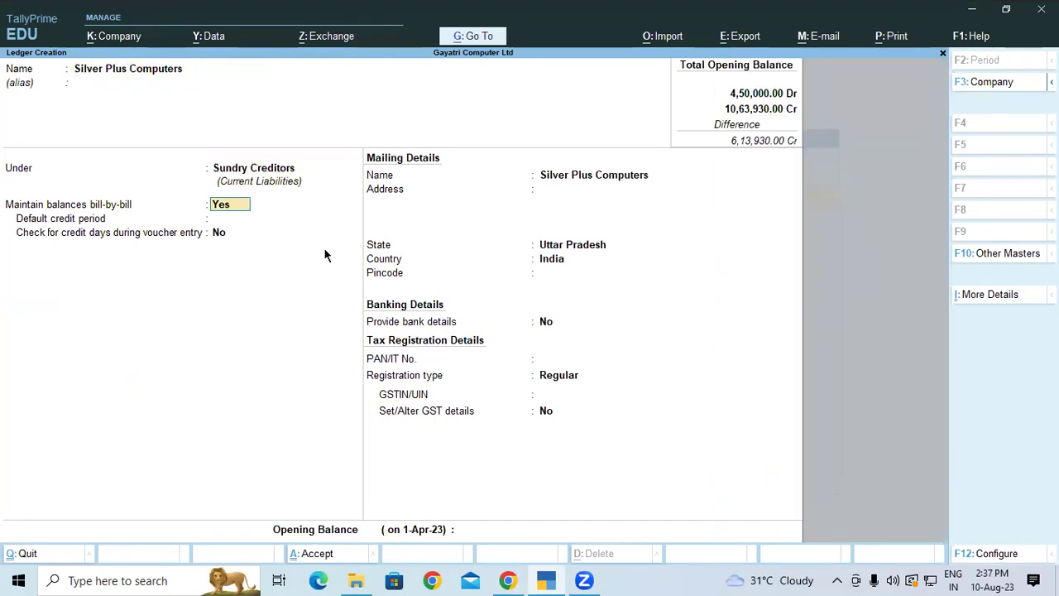
key("Return")
key("Return")
key("Return")
key("Return")
key("Return")
key("Return")
key("Return")
key("Return")
key("Return")
key("Return")
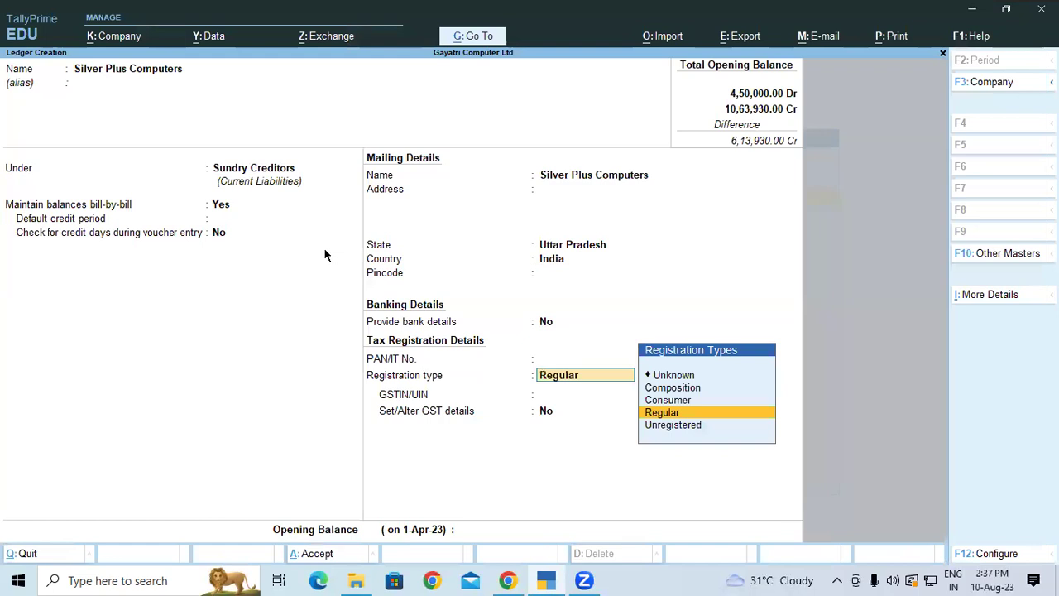
key("Return")
key("Return")
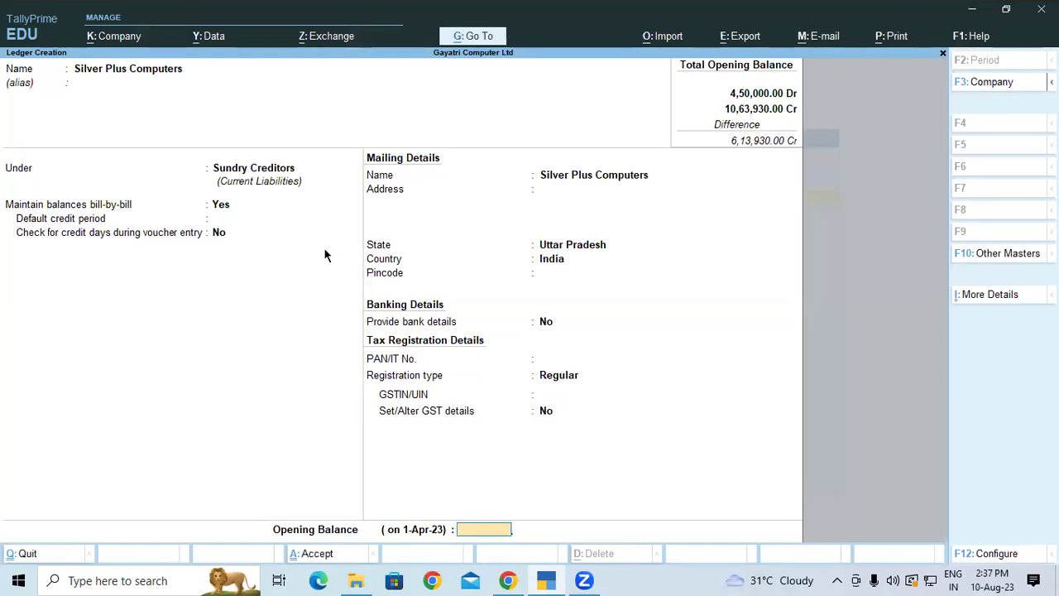
- Set the Silver Plus Computers ledger's opening balance to 50,870 Cr and save the ledger without a bill-wise breakup
type("5870")
key("BackSpace")
key("BackSpace")
key("BackSpace")
key("BackSpace")
type("50,870")
key("Return")
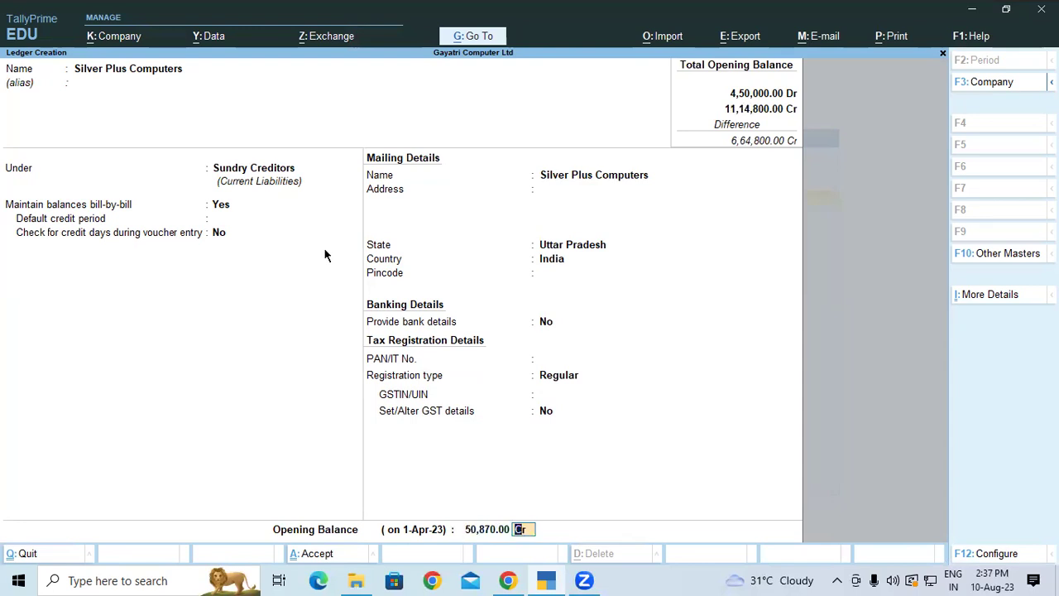
key("Return")
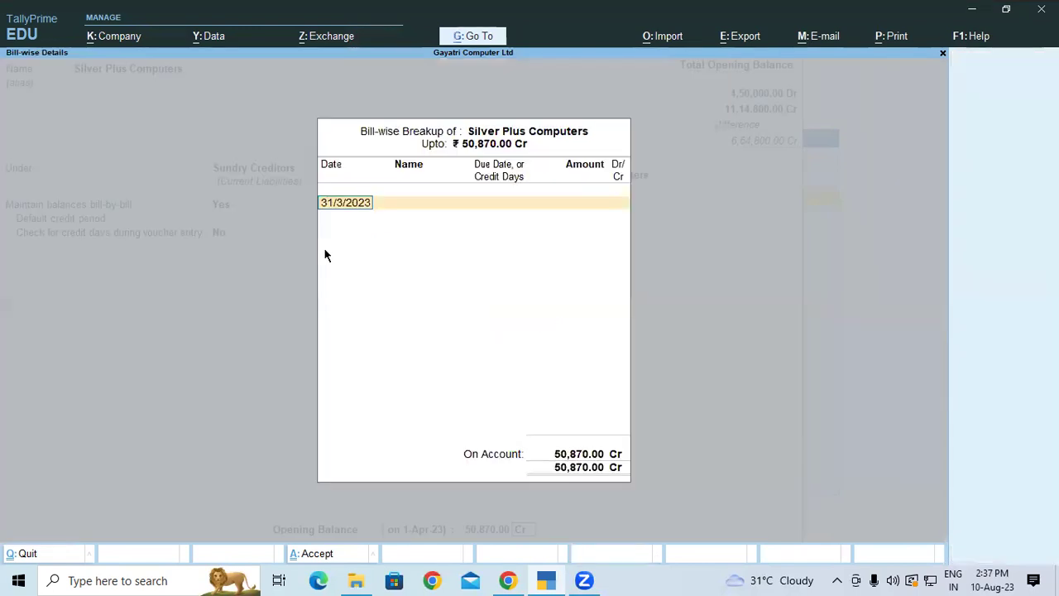
key("Return")
key("Return")
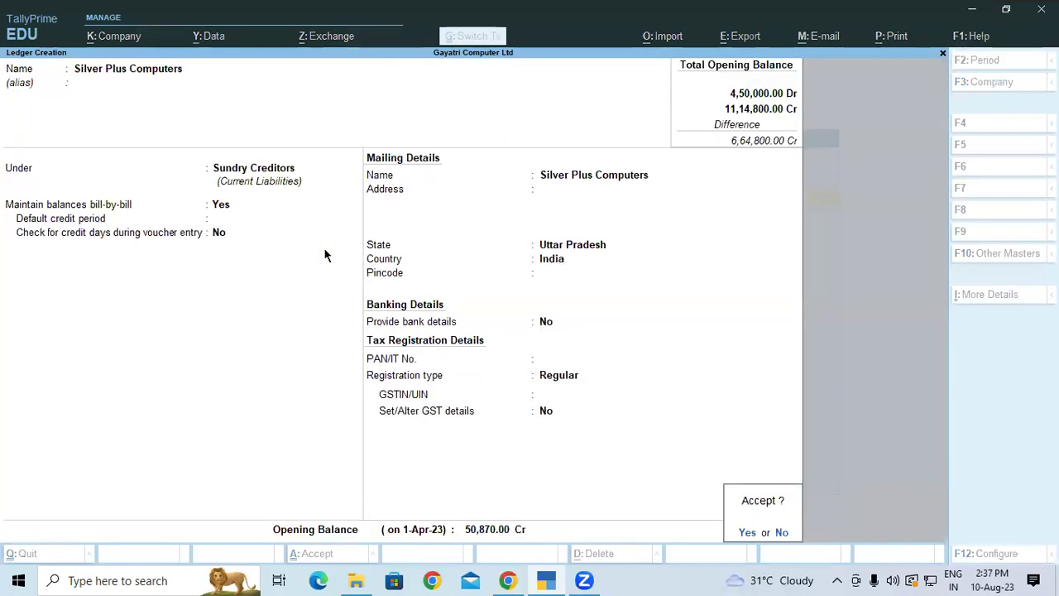
key("Return")
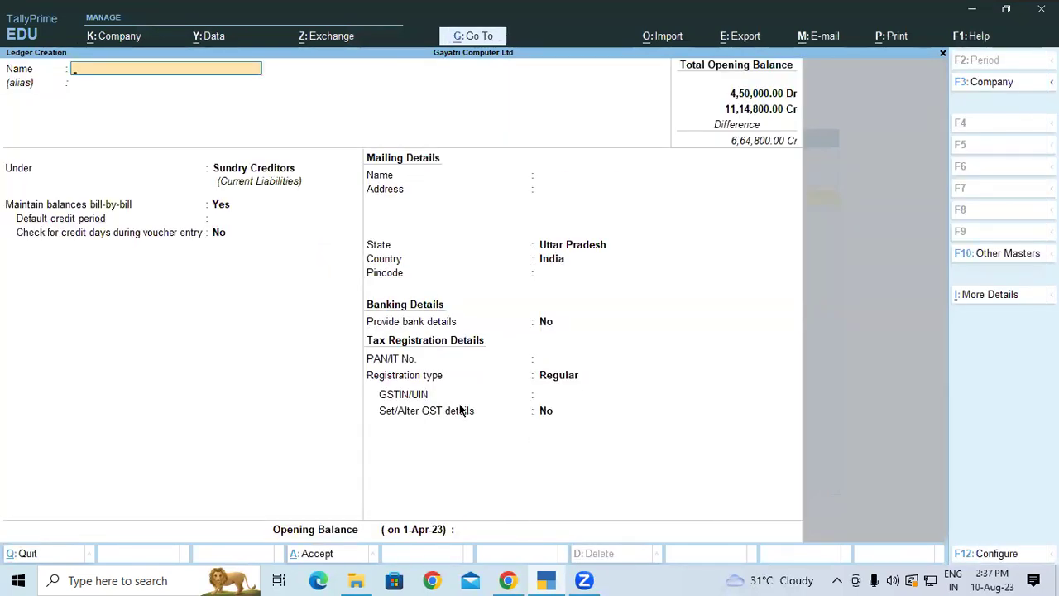
- Copy Loan From Axis Bank from the PDF's ledger table and paste it as the new ledger's name in TallyPrime
key("alt+Tab")
left_click(345, 318)
left_click_drag(199, 318, 392, 318)
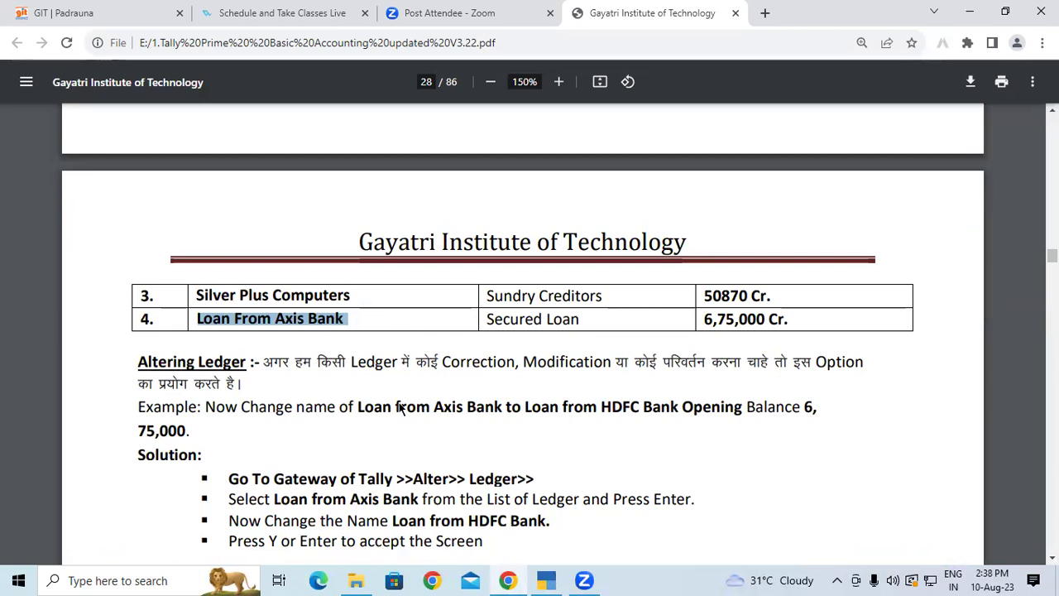
key("alt+Tab")
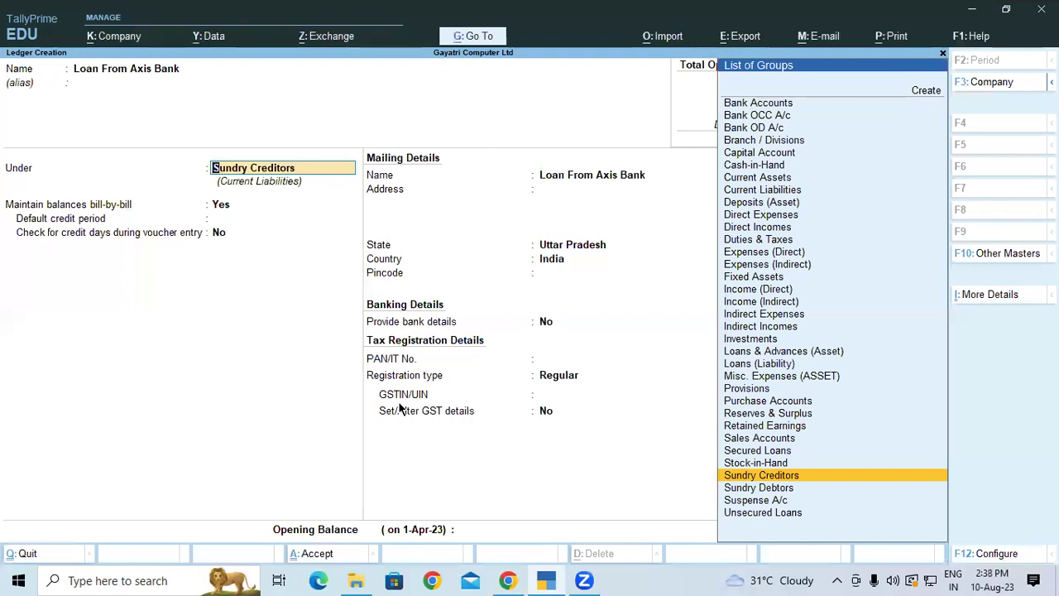
- Place the Loan From Axis Bank ledger under Secured Loans and keep its default statutory, mailing, banking and tax details
type("SE")
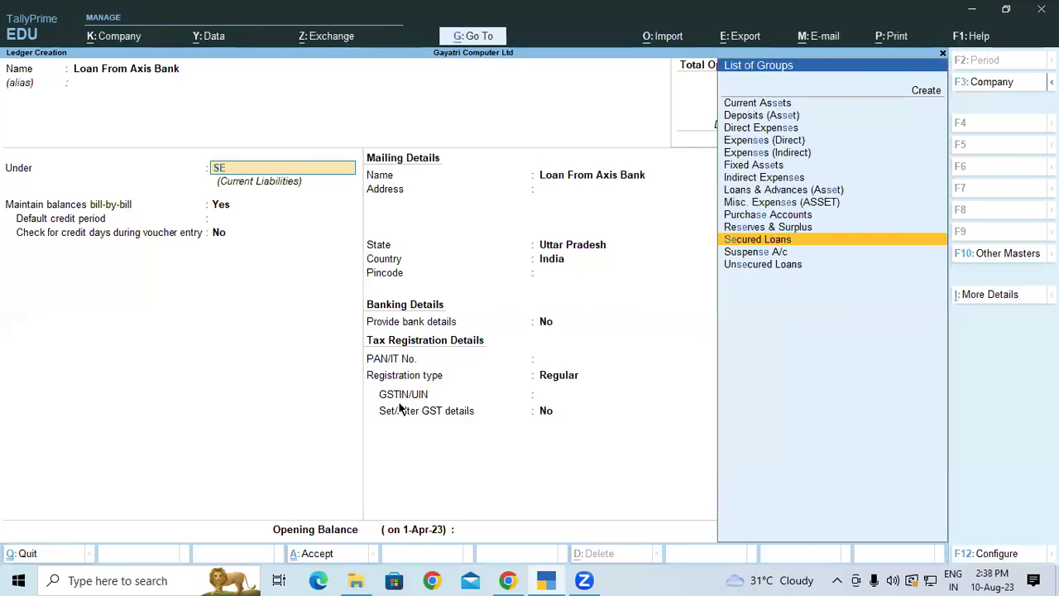
key("Return")
key("Return")
key("Return")
key("Return")
key("Return")
key("Return")
key("Return")
key("Return")
key("Return")
key("Return")
key("Return")
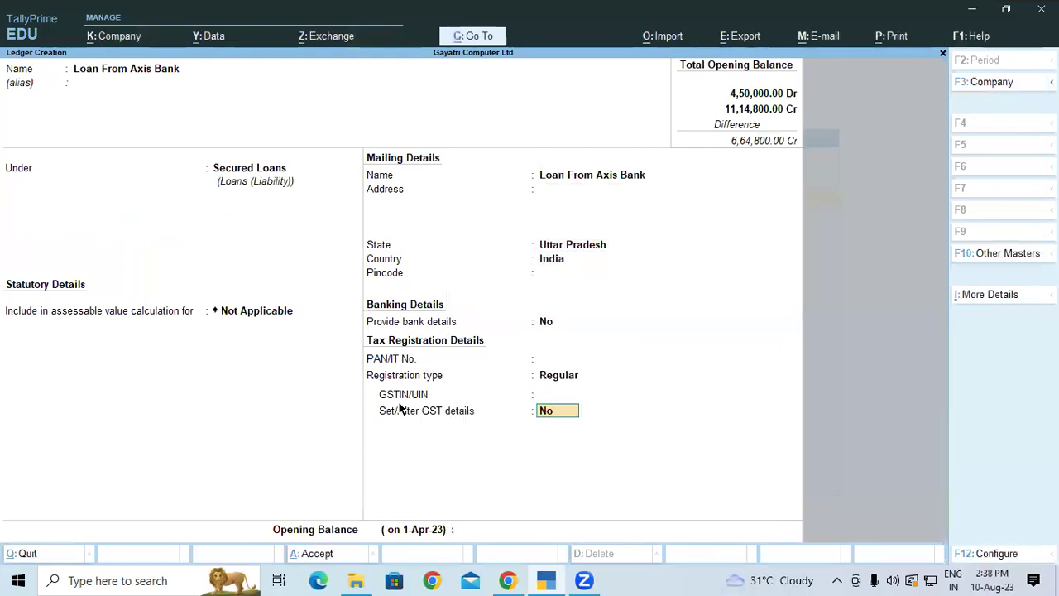
key("Return")
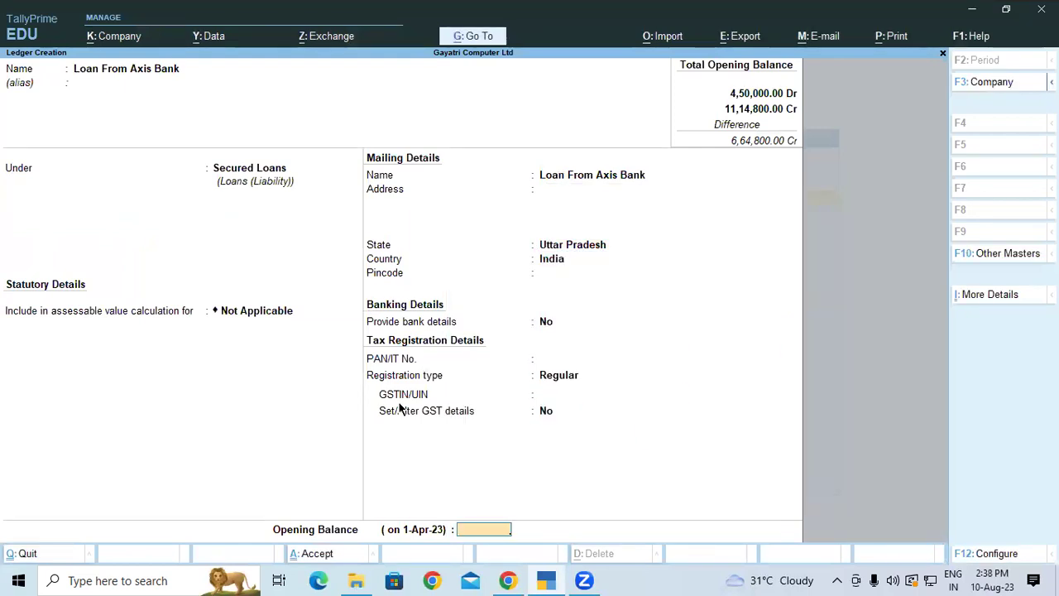
- Set the Loan From Axis Bank ledger's opening balance to 6,75,000 Cr and save the ledger
type("675000")
key("Return")
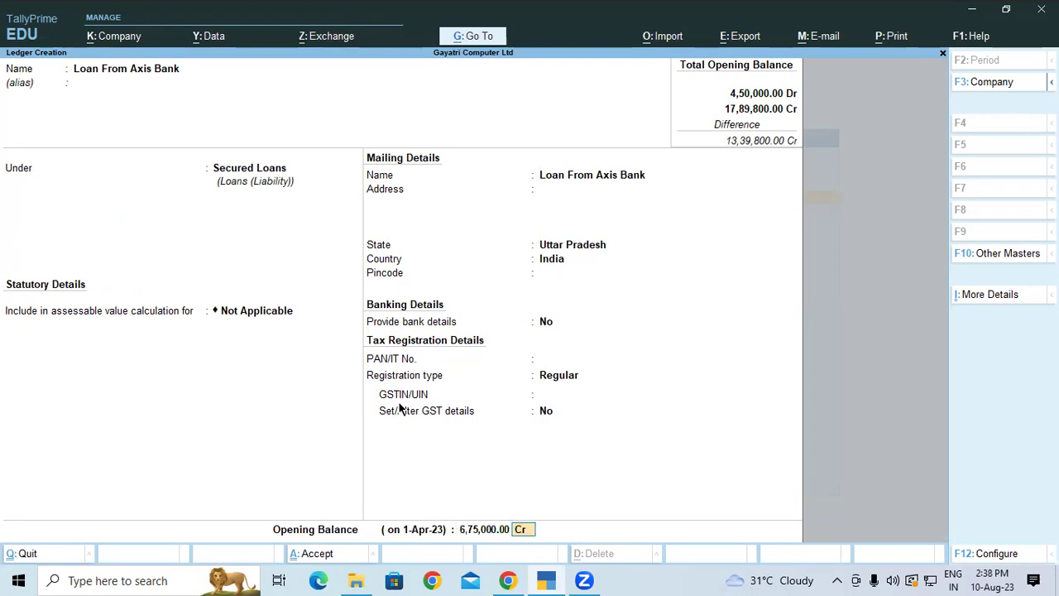
key("ctrl")
- Switch to the PDF and read the Altering Ledger section with its example of renaming the Axis Bank loan ledger
key("alt+Tab")
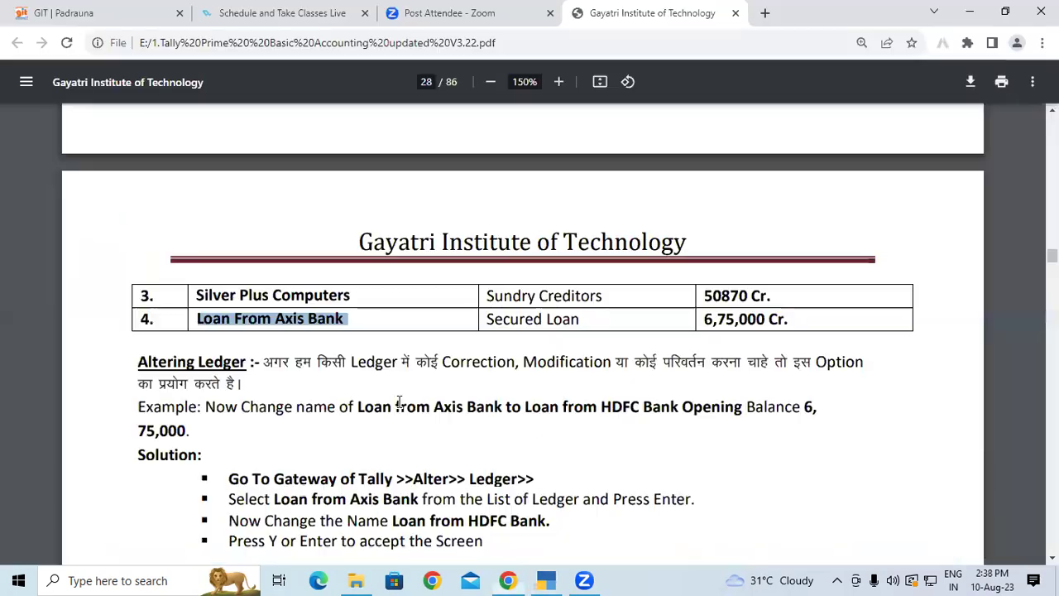
scroll(501, 345, "down", 1)
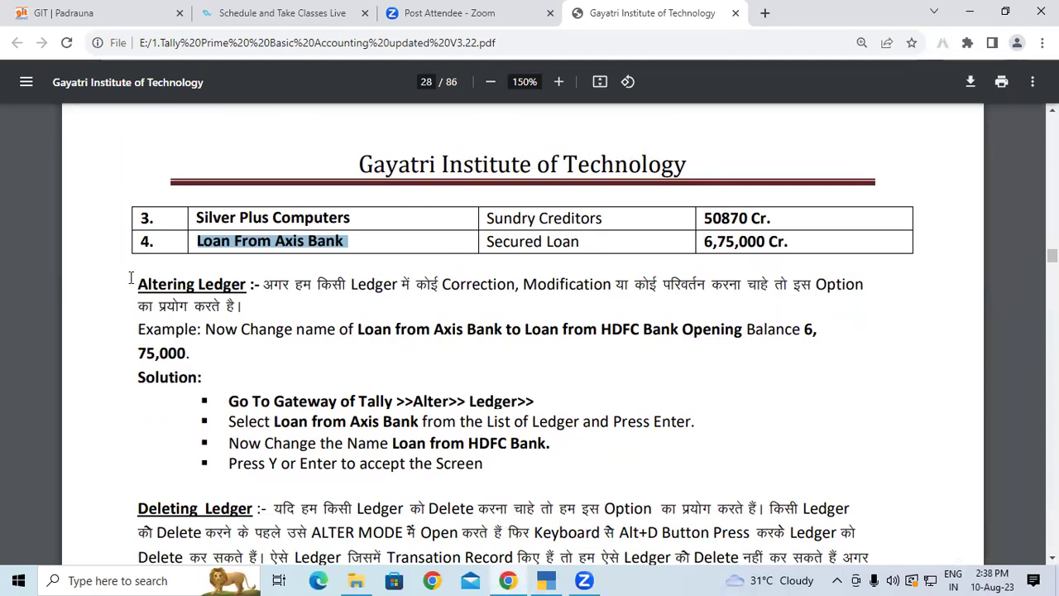
left_click_drag(150, 285, 205, 285)
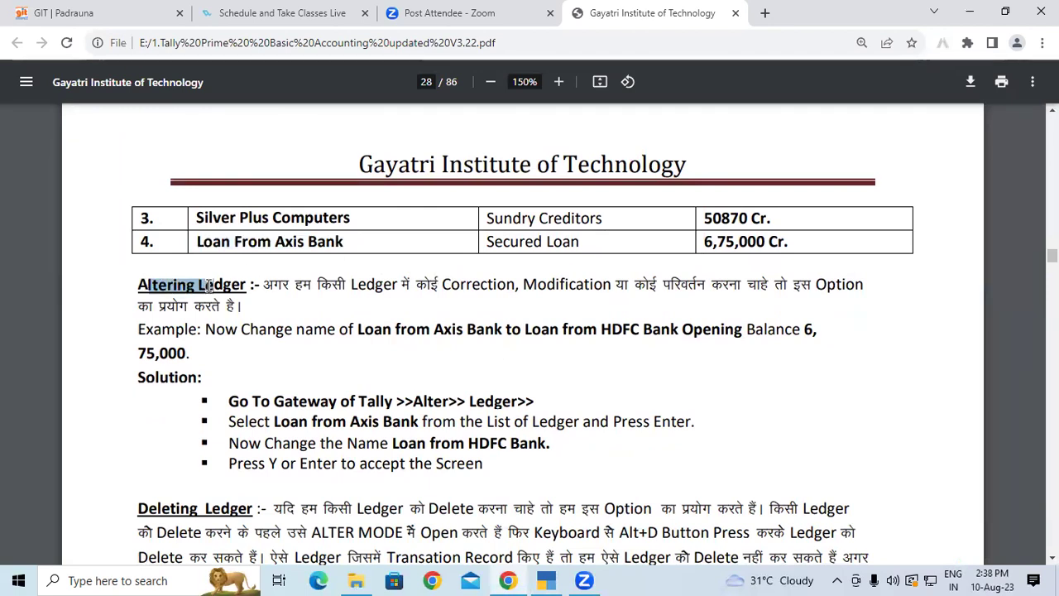
left_click(283, 281)
left_click_drag(283, 281, 342, 284)
left_click(340, 283)
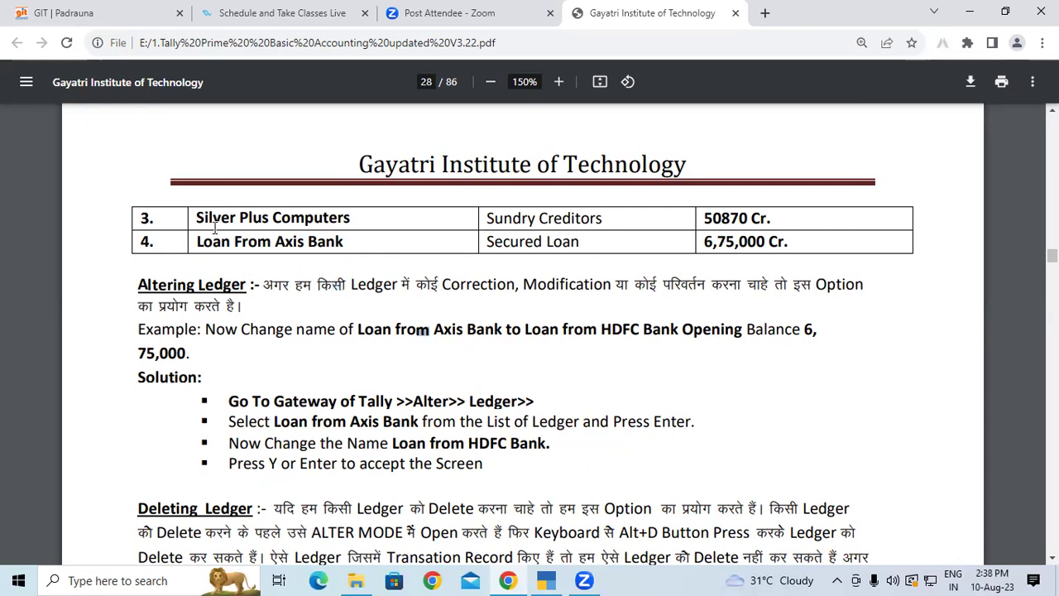
left_click_drag(197, 241, 242, 242)
left_click(354, 249)
left_click_drag(541, 329, 691, 329)
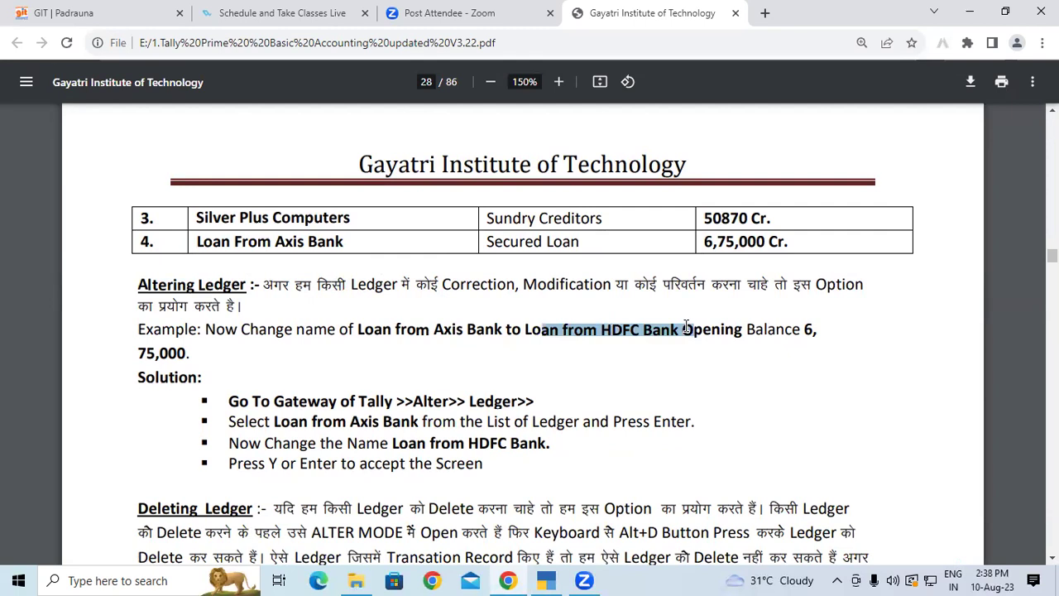
- Read the PDF's solution steps for altering the loan ledger, from the Gateway of Tally path to accepting the screen
left_click(166, 379)
left_click_drag(247, 405, 228, 401)
left_click_drag(338, 422, 530, 402)
left_click(530, 402)
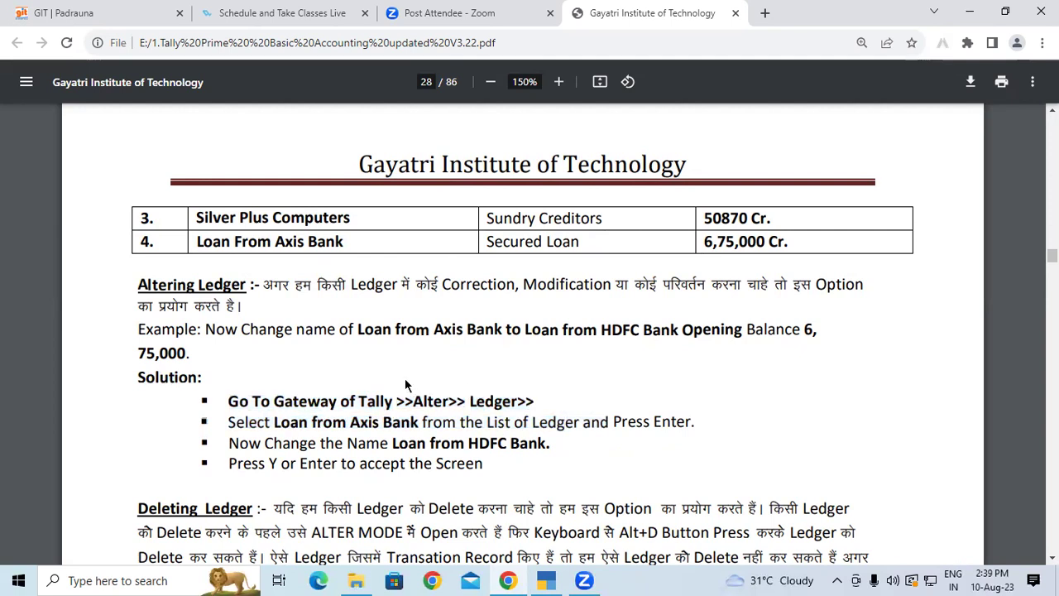
left_click_drag(397, 402, 534, 400)
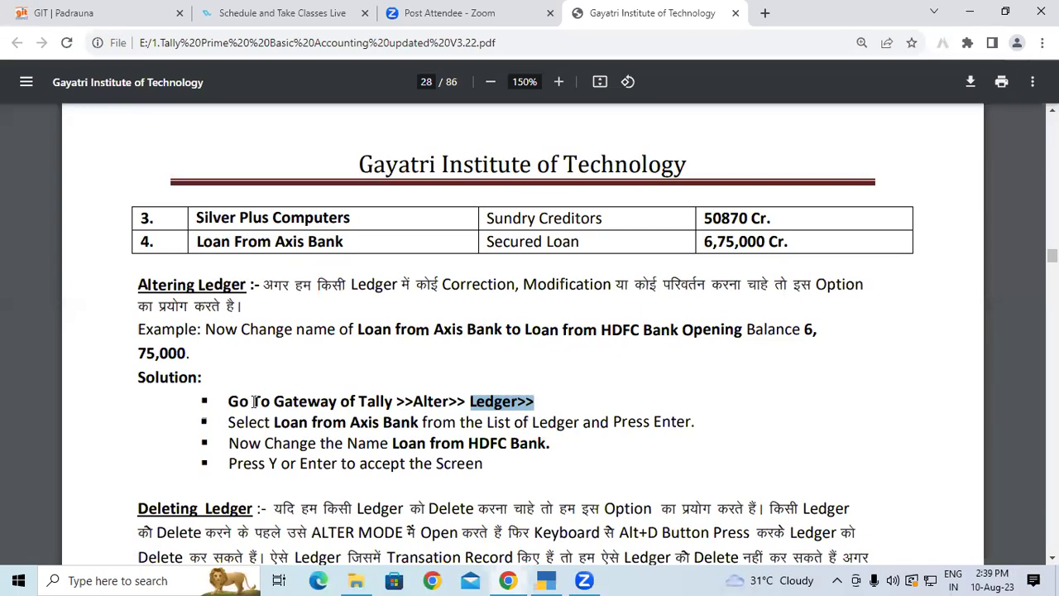
left_click_drag(247, 429, 388, 426)
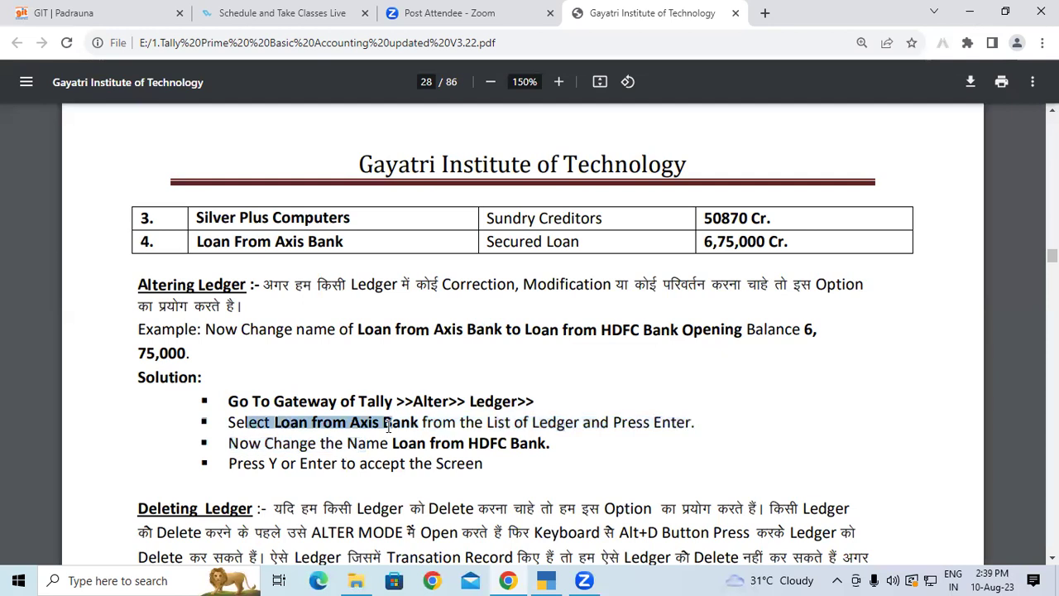
left_click(504, 437)
left_click_drag(394, 448, 513, 444)
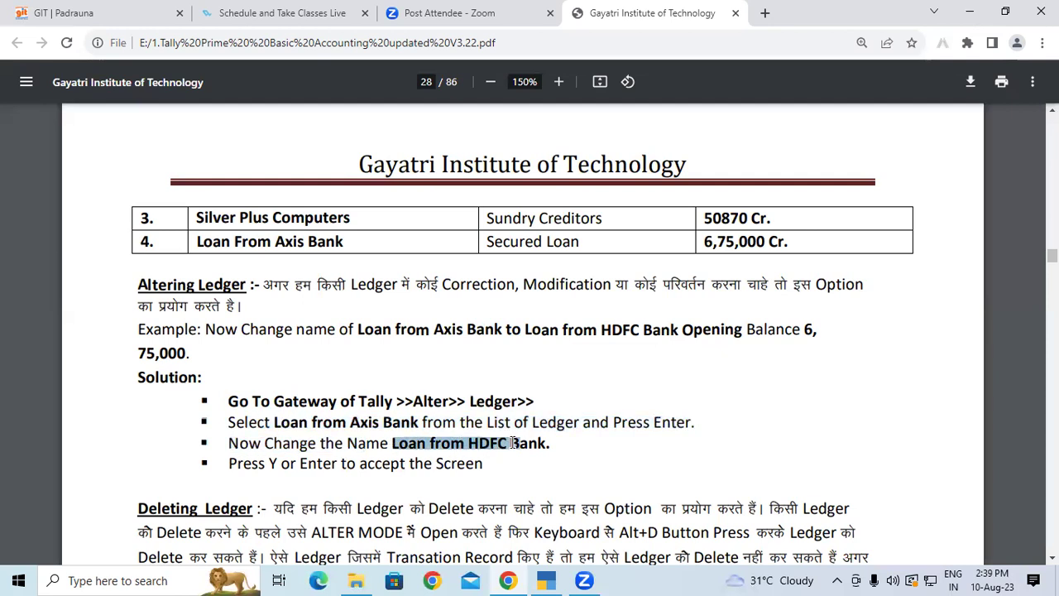
scroll(513, 445, "down", 1)
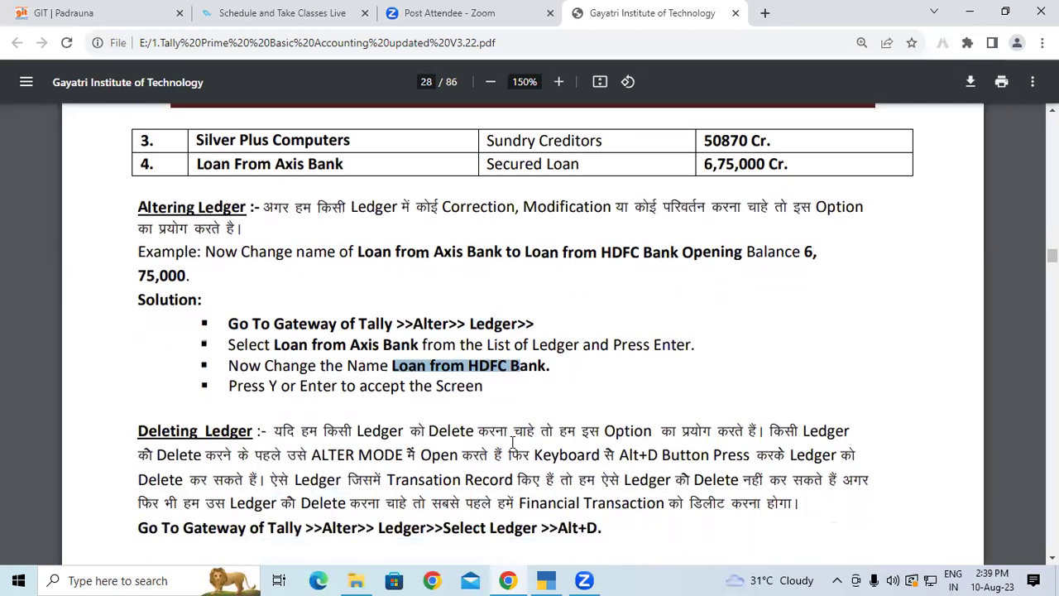
left_click_drag(324, 387, 429, 394)
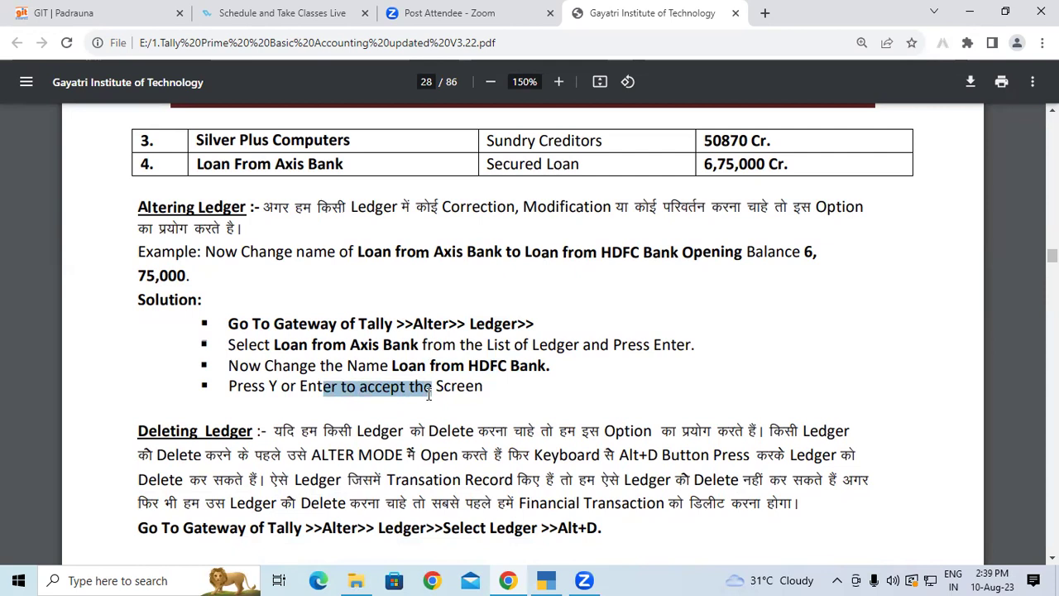
- Switch to TallyPrime, leave ledger creation and open the list of ledgers for alteration
key("alt+Tab")
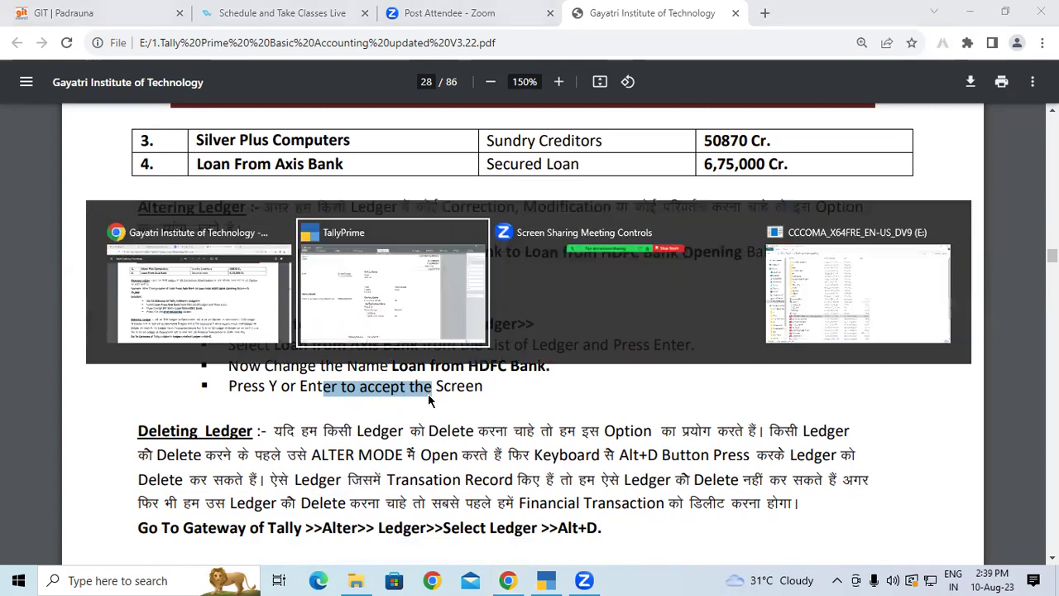
key("Escape")
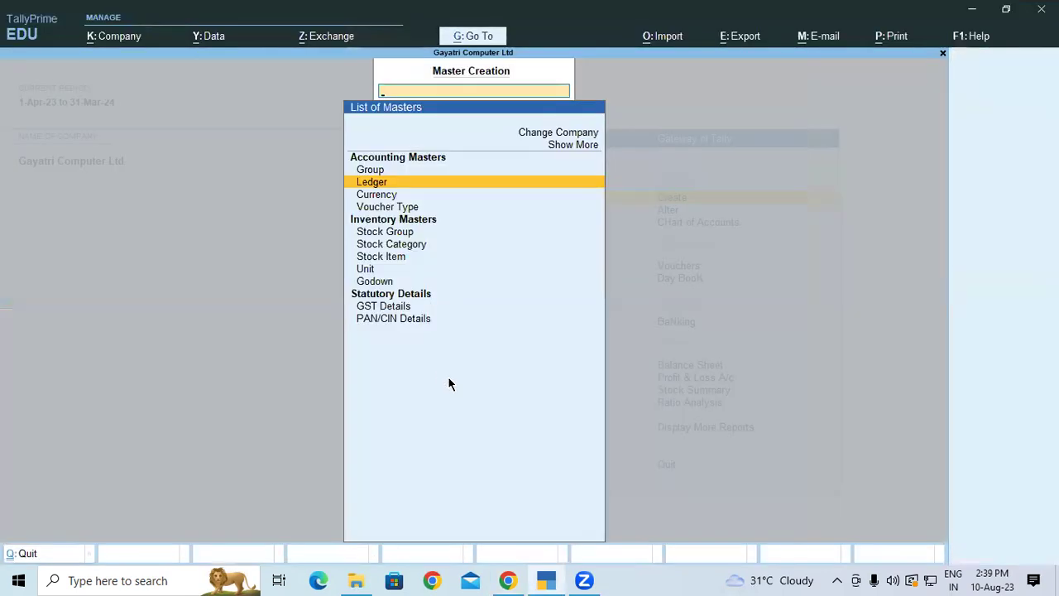
key("Escape")
left_click(668, 210)
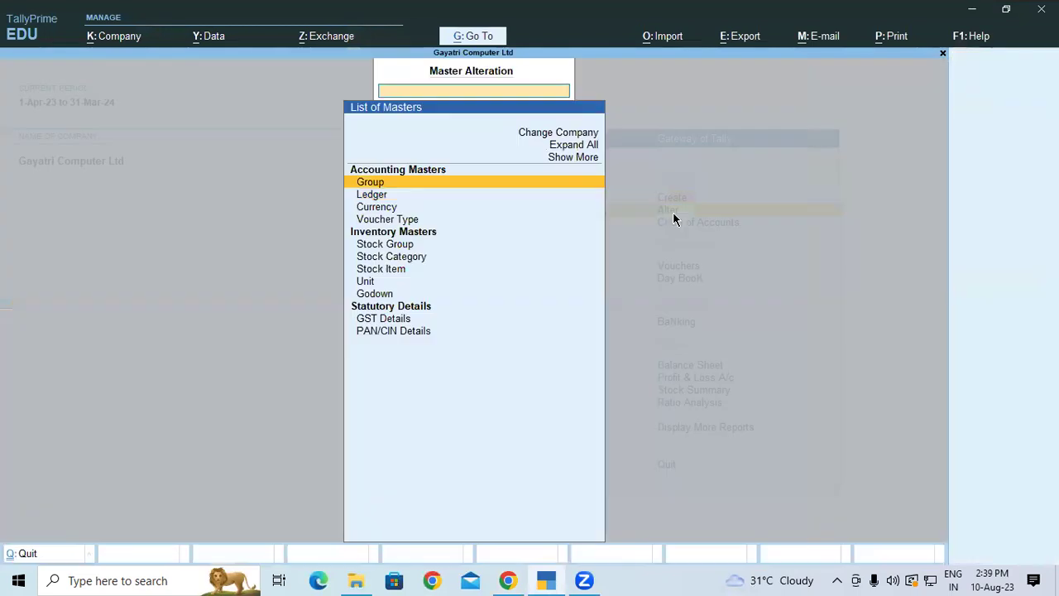
left_click(365, 196)
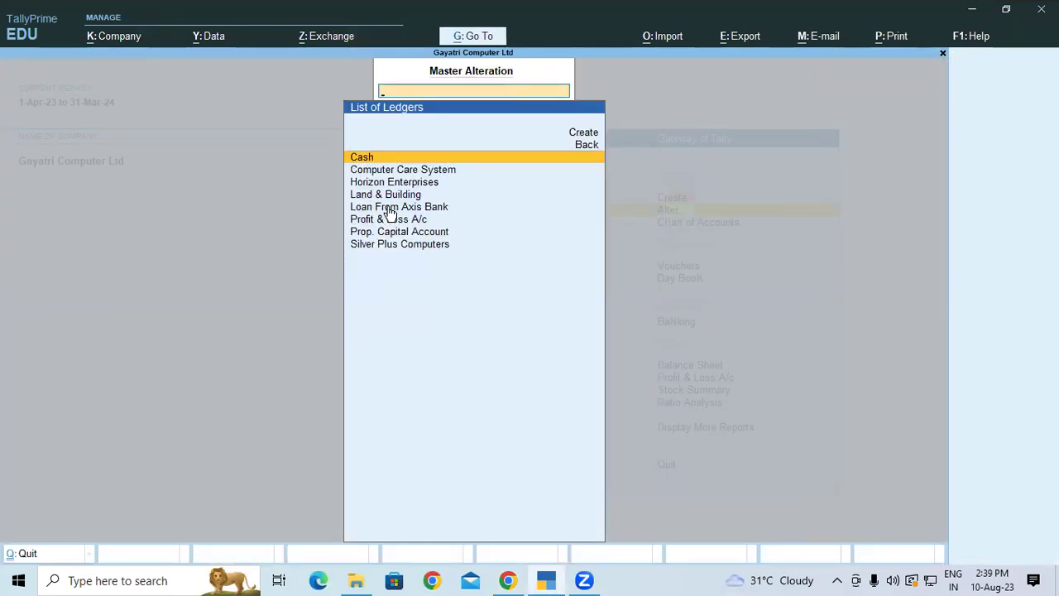
- Open the Loan From Axis Bank ledger for alteration and look up its replacement bank name in the PDF's Altering Ledger example
left_click(386, 208)
left_click(386, 208)
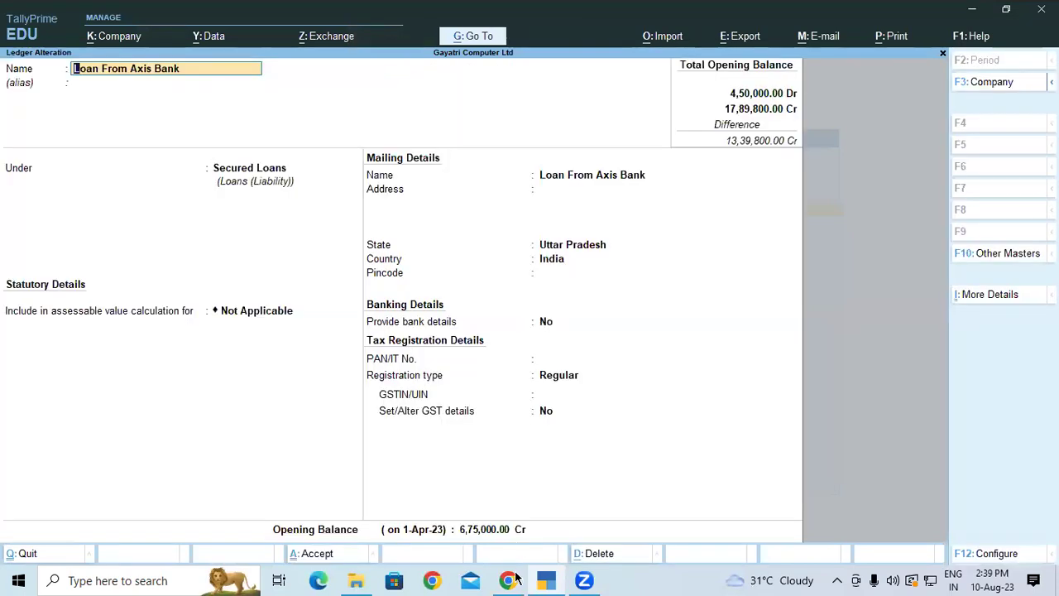
key("alt+Tab")
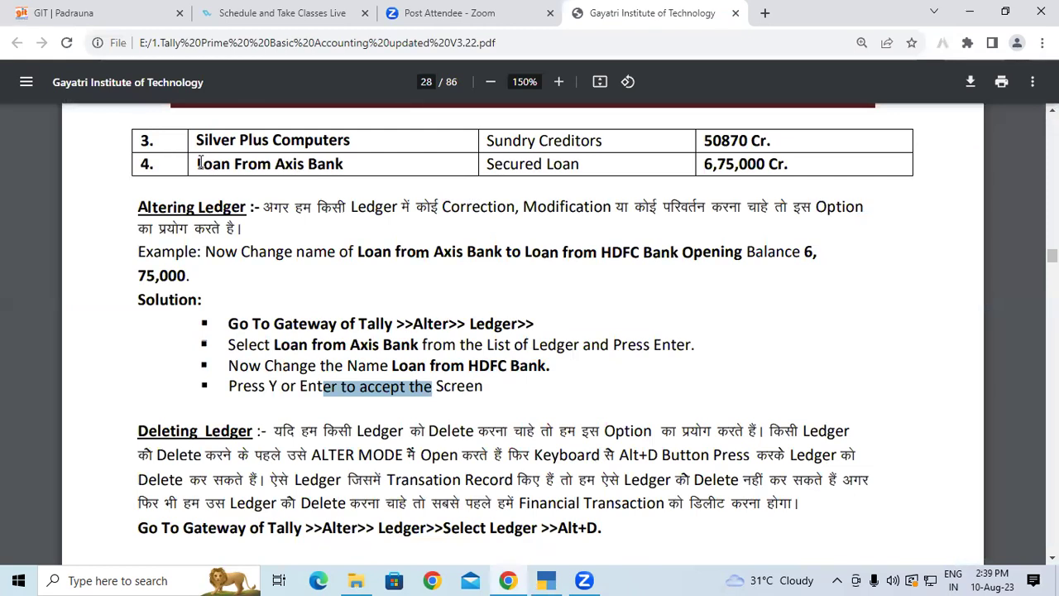
left_click_drag(199, 163, 407, 184)
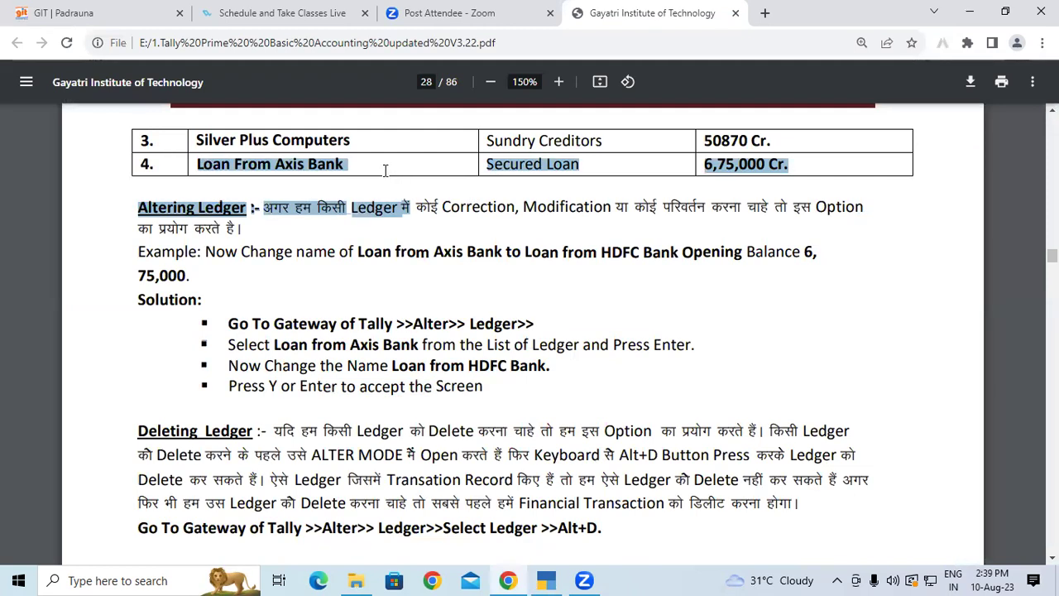
left_click(386, 177)
left_click_drag(198, 163, 370, 175)
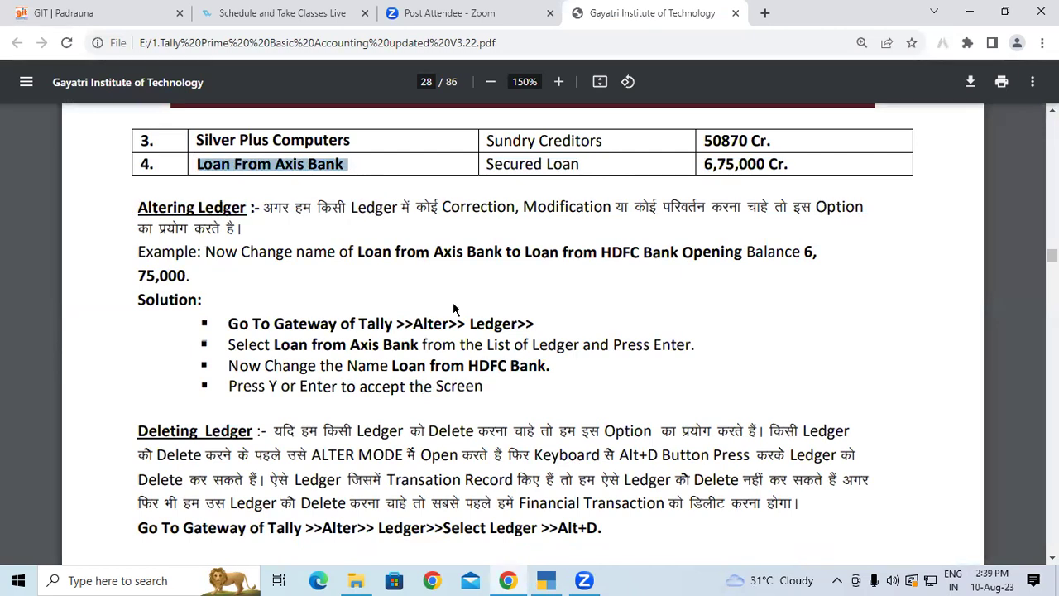
key("alt+Tab")
key("End")
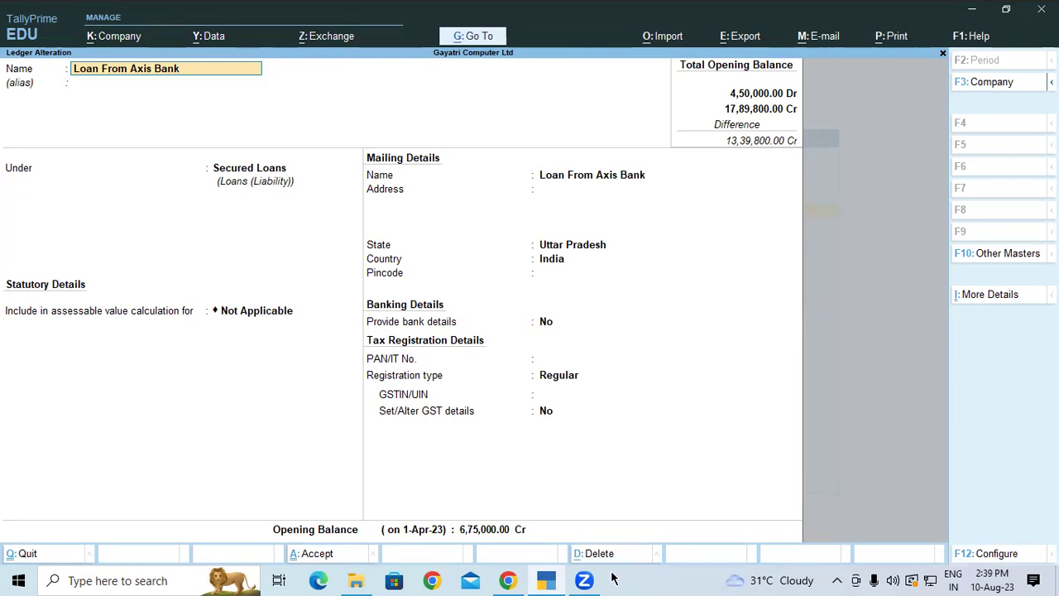
left_click(525, 579)
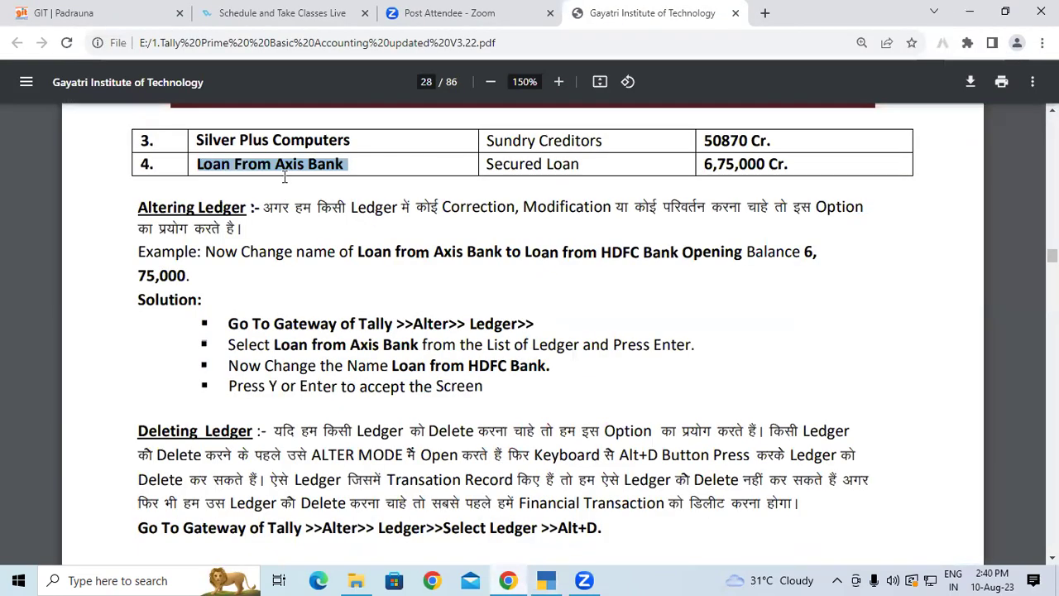
left_click(574, 259)
left_click_drag(602, 254, 678, 255)
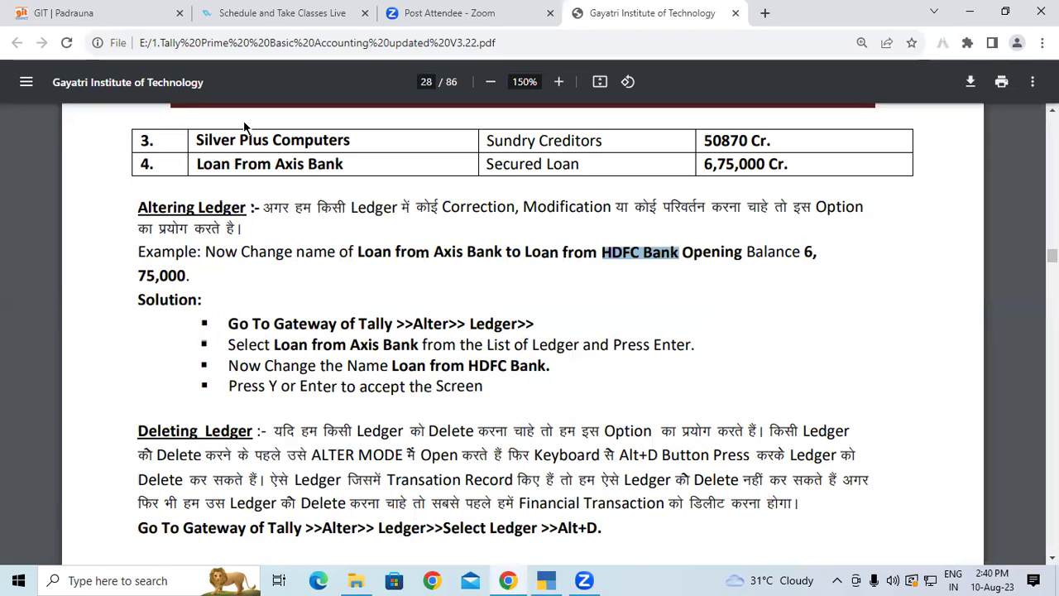
- Switch to TallyPrime, rename the Loan From Axis Bank ledger as HDFC Bank and save the alteration
key("alt+Tab")
key("BackSpace")
key("BackSpace")
key("BackSpace")
key("BackSpace")
key("BackSpace")
key("BackSpace")
key("BackSpace")
key("BackSpace")
key("BackSpace")
key("BackSpace")
key("BackSpace")
key("BackSpace")
key("BackSpace")
key("BackSpace")
key("BackSpace")
key("BackSpace")
key("BackSpace")
key("BackSpace")
key("BackSpace")
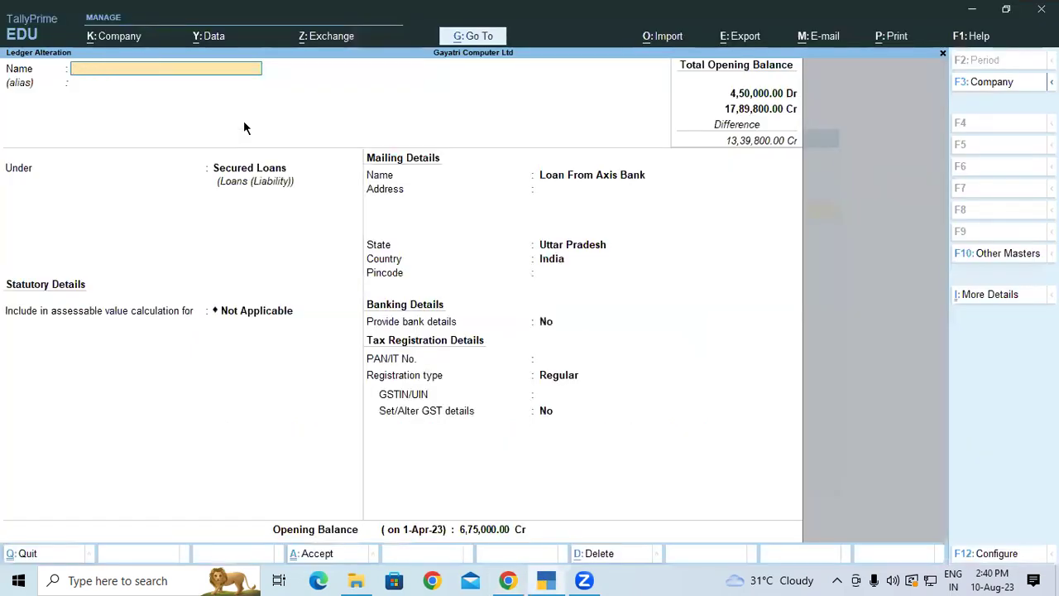
type("HDFC Bank")
key("Return")
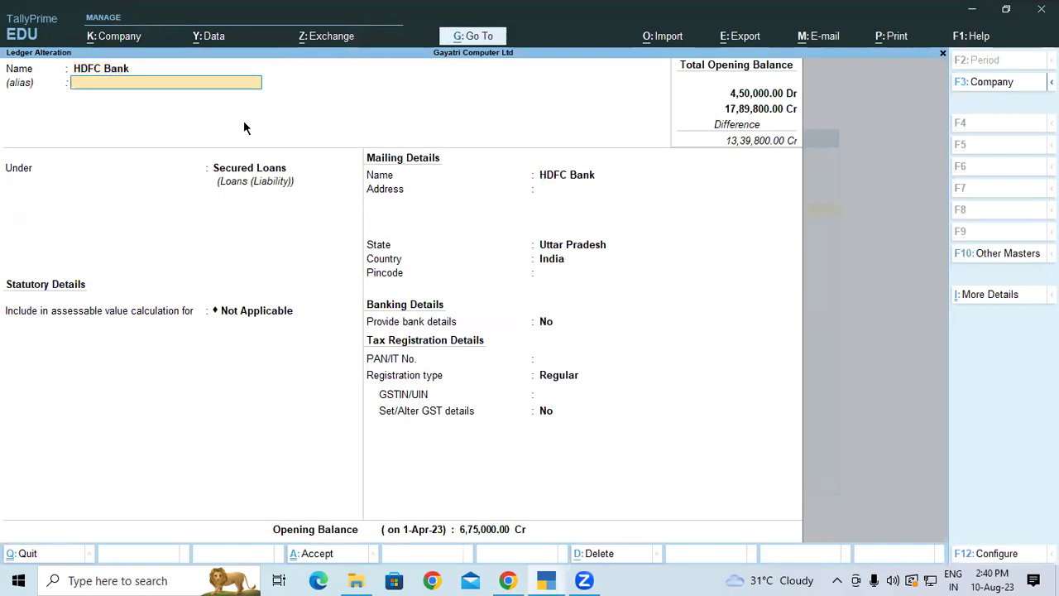
key("Return")
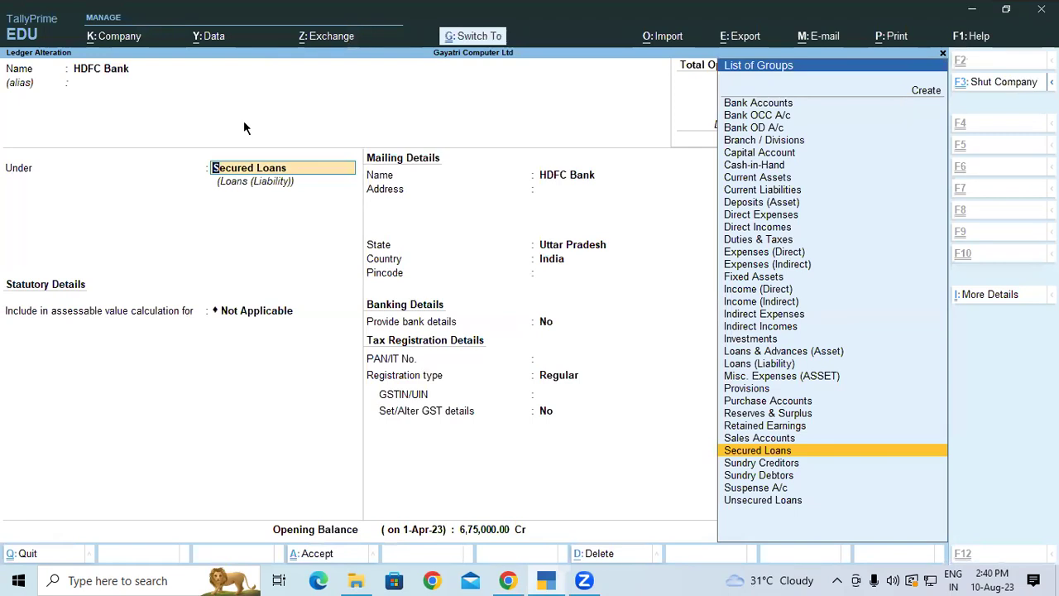
key("ctrl+a")
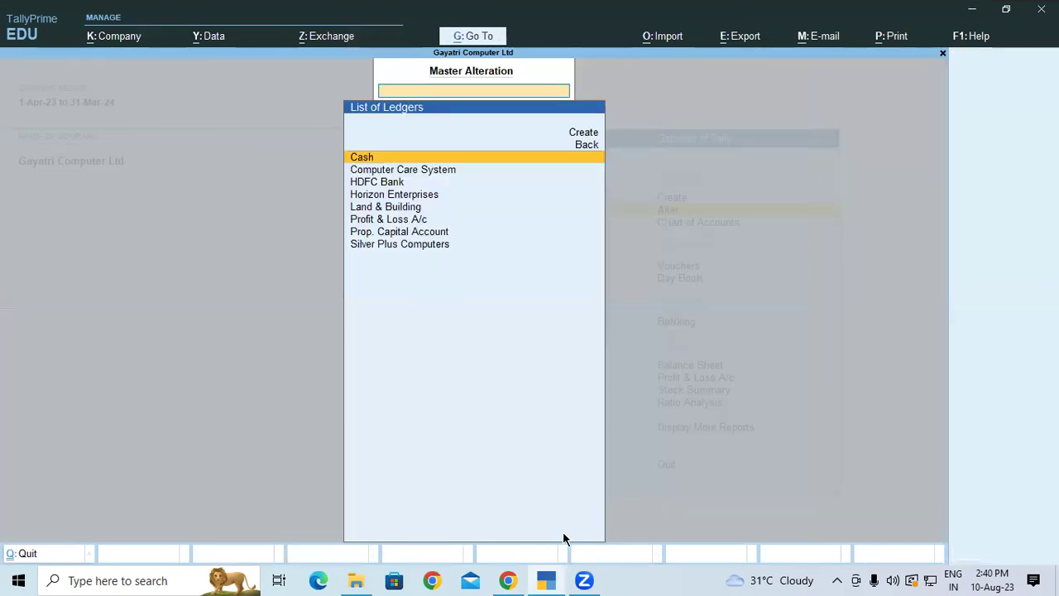
- Switch to the PDF and read the Deleting Ledger section, including the rule on recorded transactions and the deletion path
left_click(508, 580)
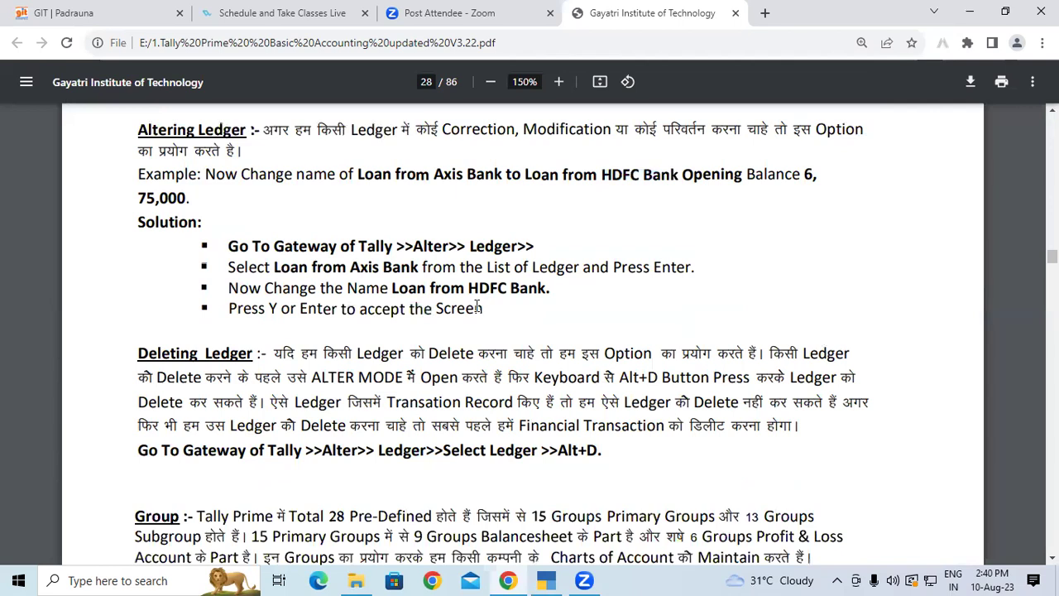
left_click_drag(480, 308, 371, 281)
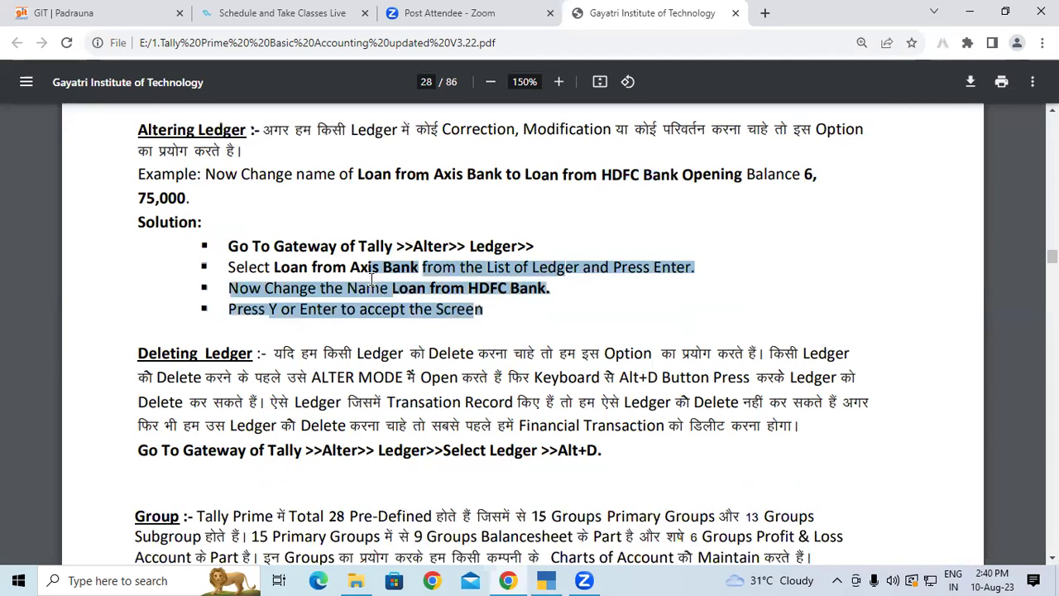
left_click(372, 281)
scroll(371, 281, "down", 1)
left_click_drag(157, 276, 208, 277)
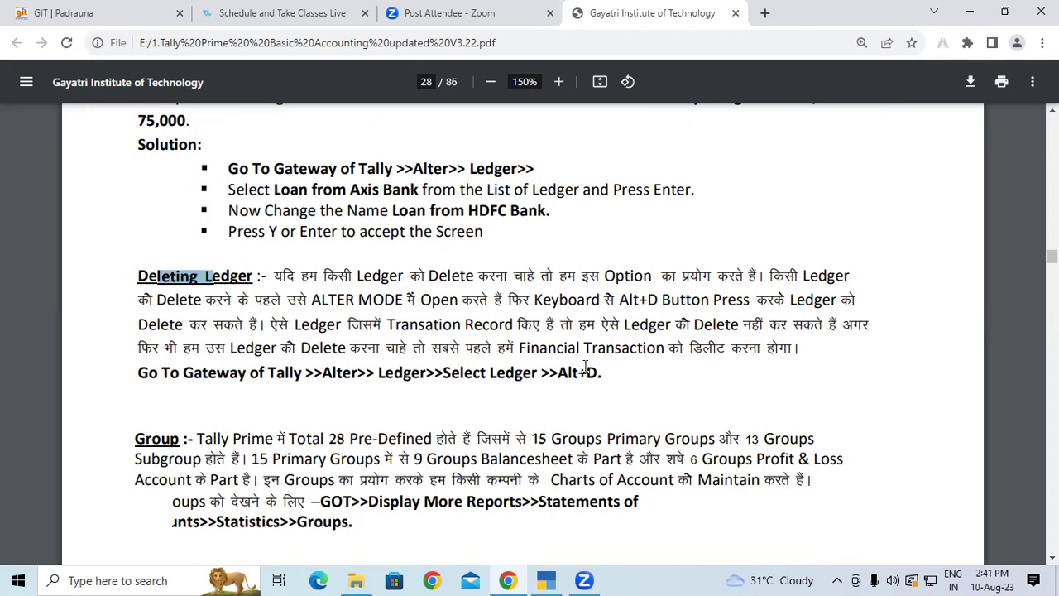
left_click(336, 345)
left_click_drag(185, 347, 819, 364)
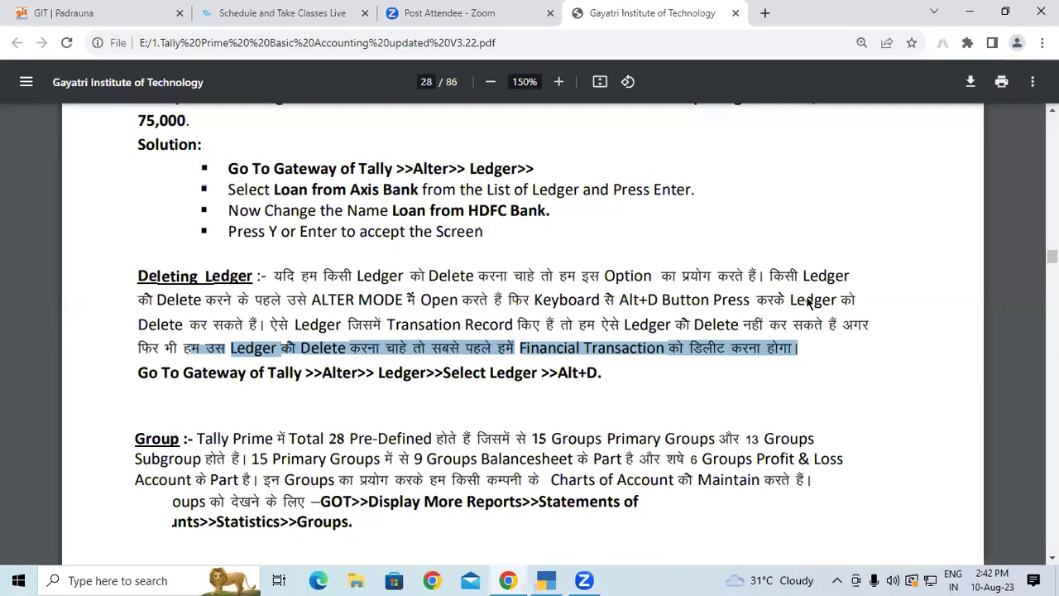
left_click(618, 350)
left_click_drag(207, 374, 379, 376)
left_click(441, 384)
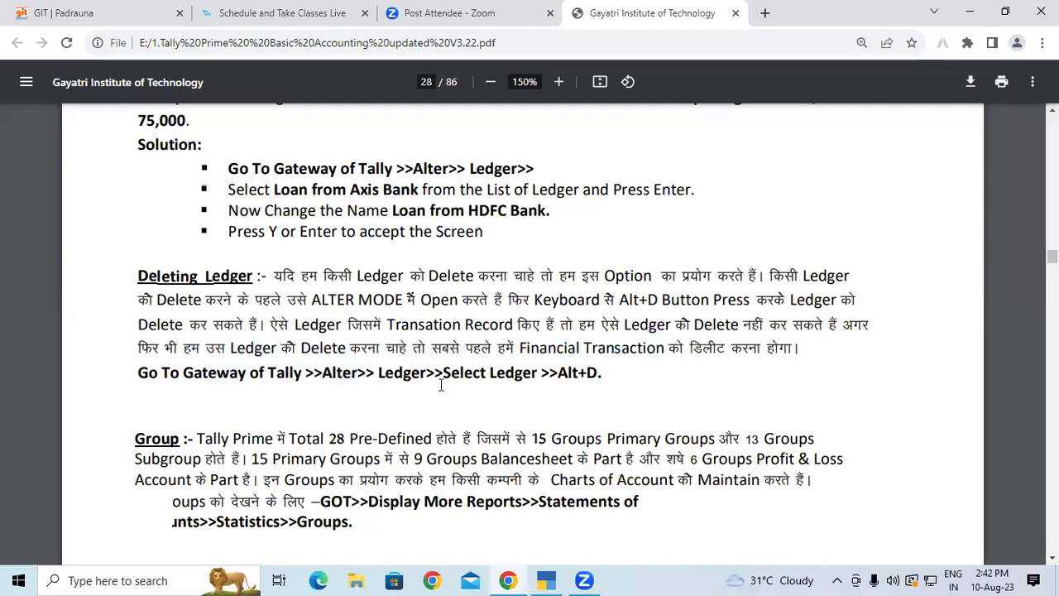
left_click_drag(557, 370, 597, 369)
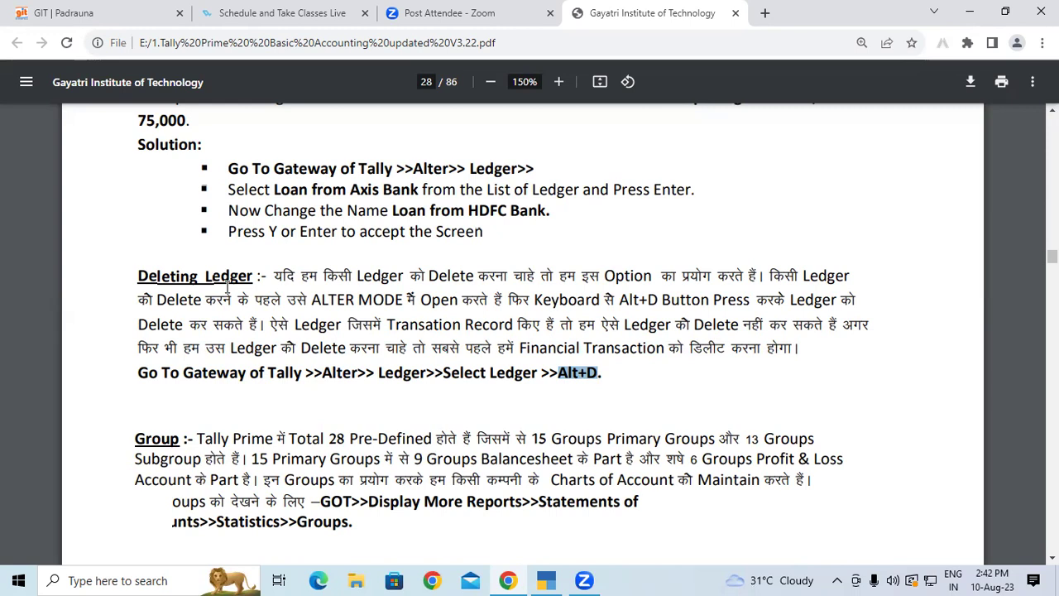
scroll(681, 518, "down", 2)
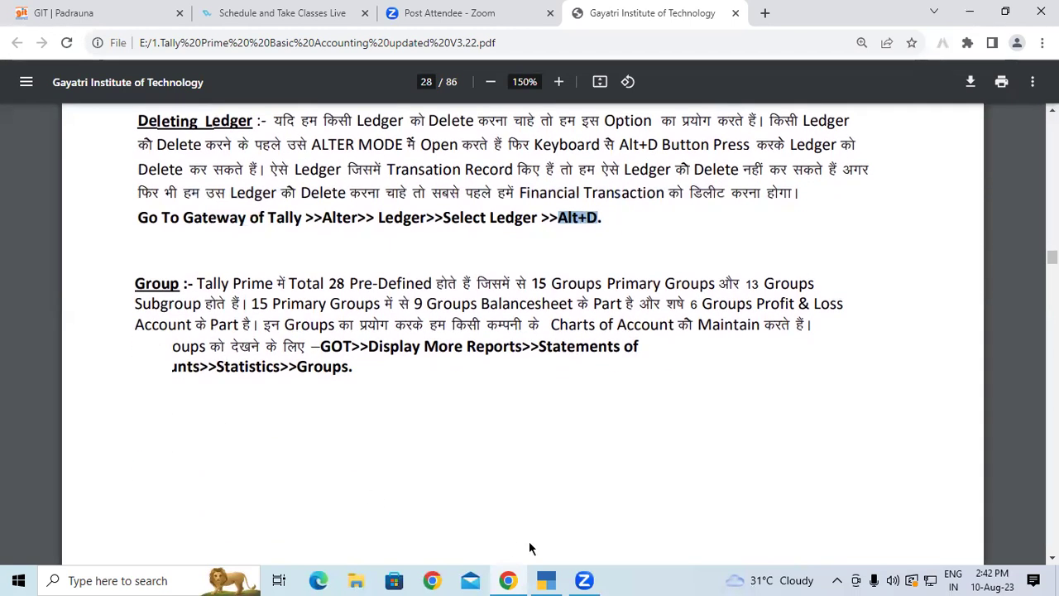
- Switch to TallyPrime, start deleting the Silver Plus Computers ledger, decline the deletion and leave the ledger
left_click(546, 580)
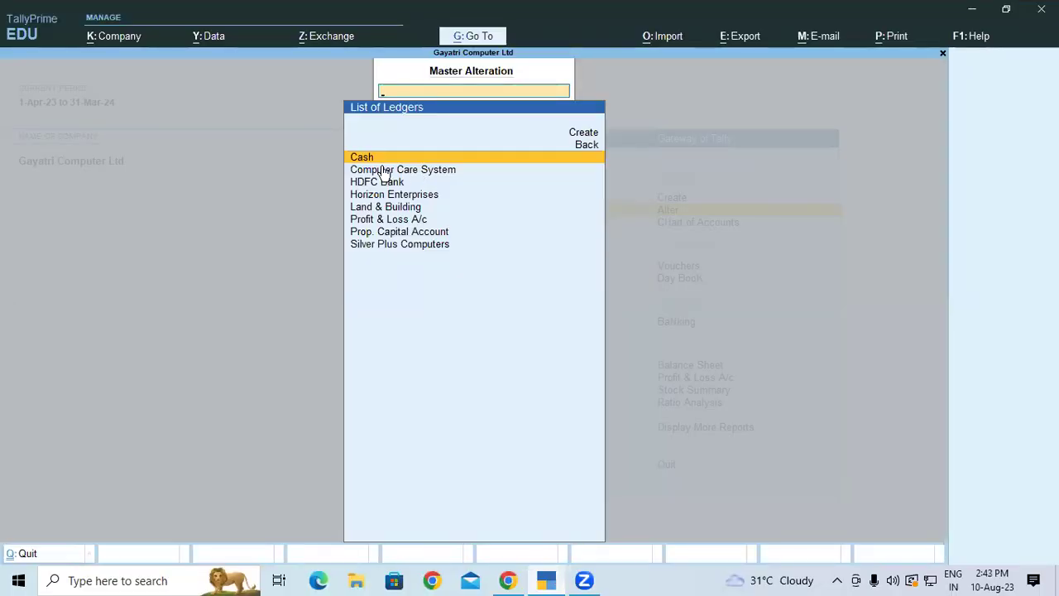
left_click(386, 243)
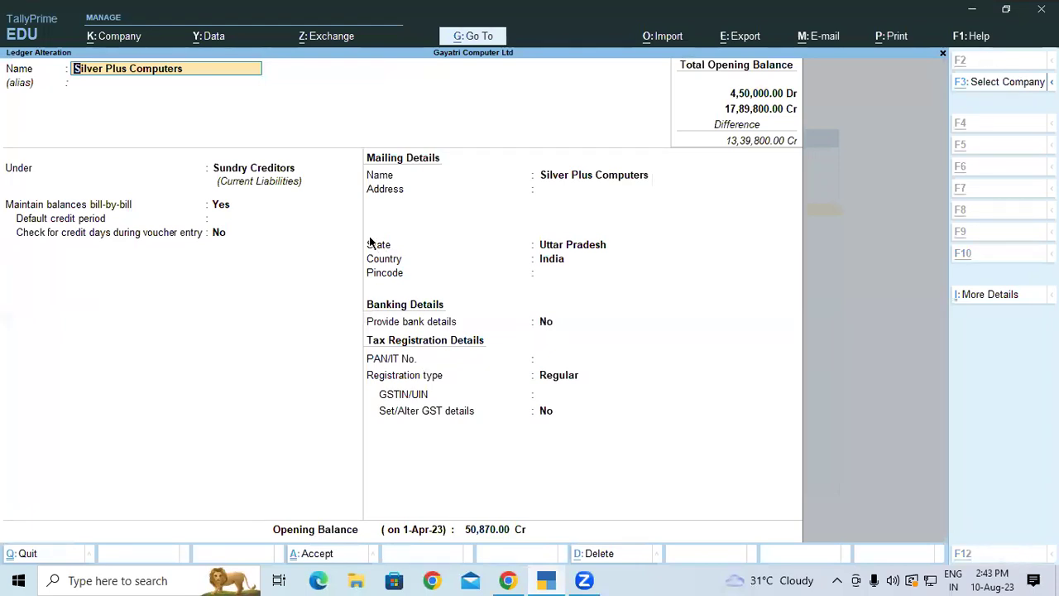
key("alt+d")
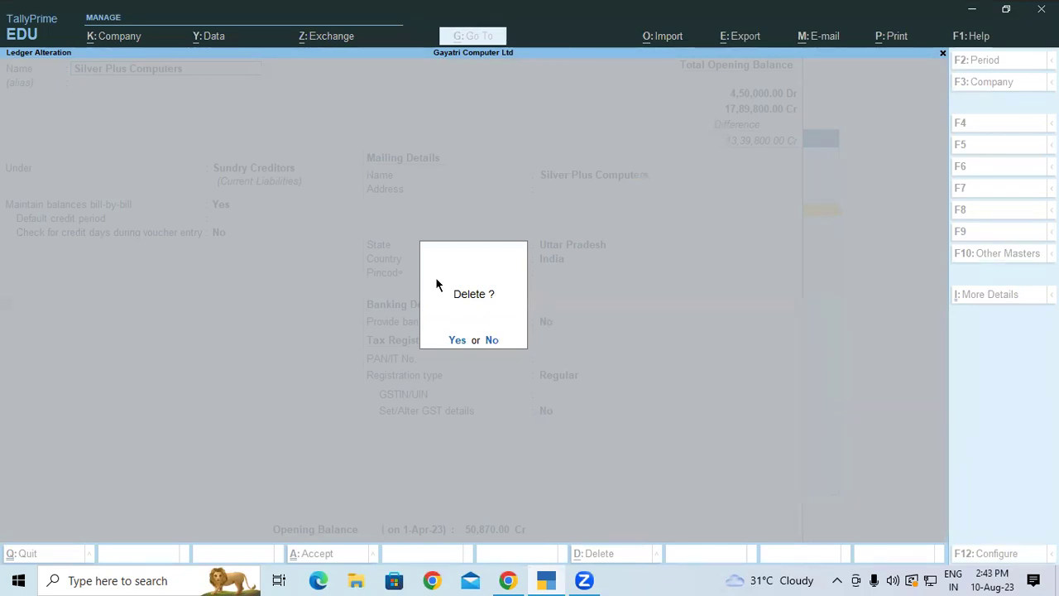
left_click(488, 341)
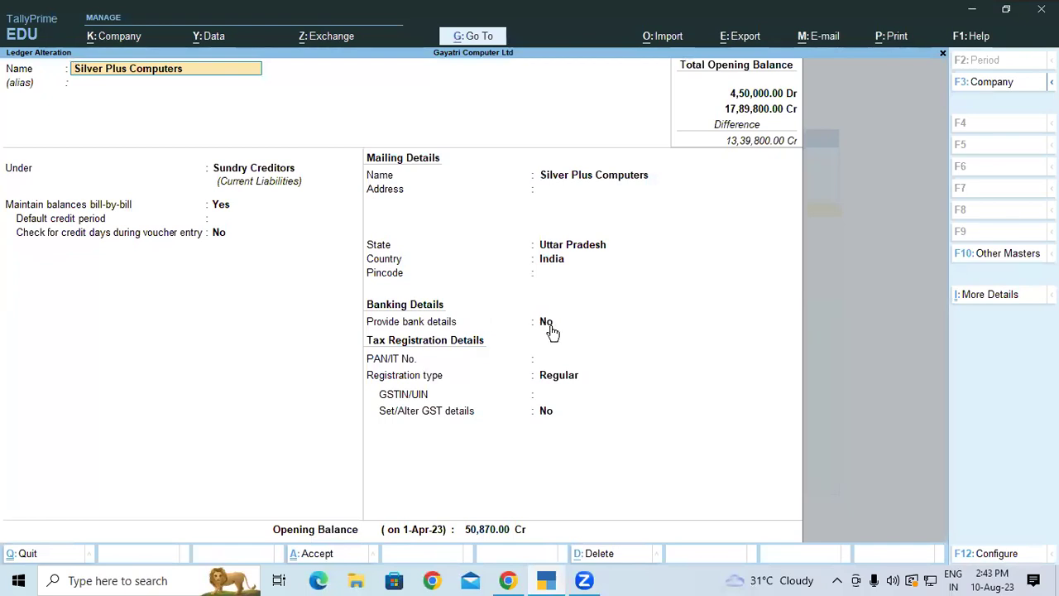
key("BackSpace")
key("Escape")
key("Return")
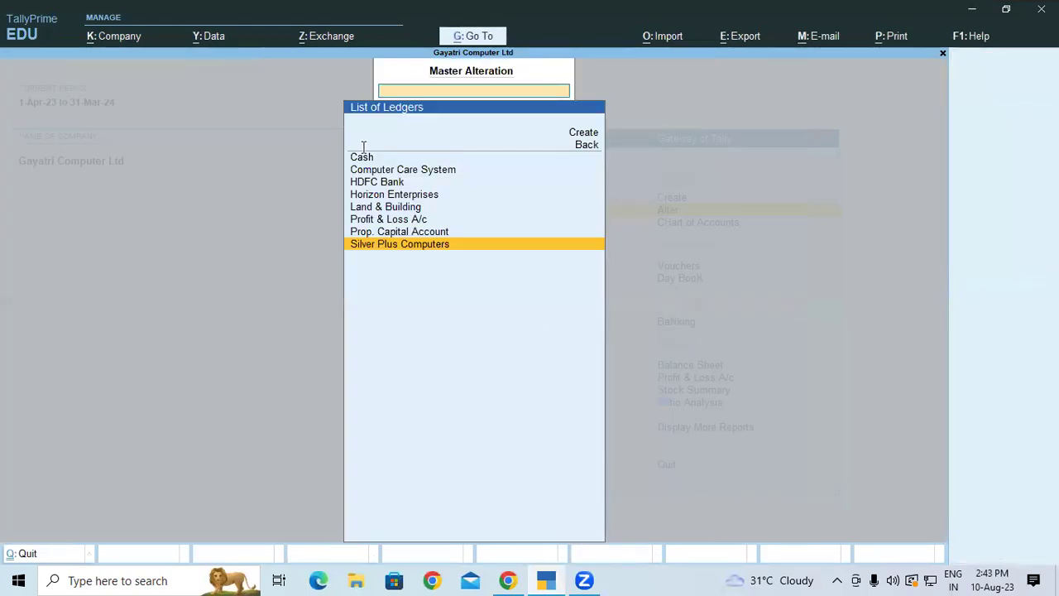
- Return to the PDF and review the explanation of deleting a ledger
key("alt+Tab")
left_click_drag(154, 143, 327, 240)
scroll(324, 238, "down", 1)
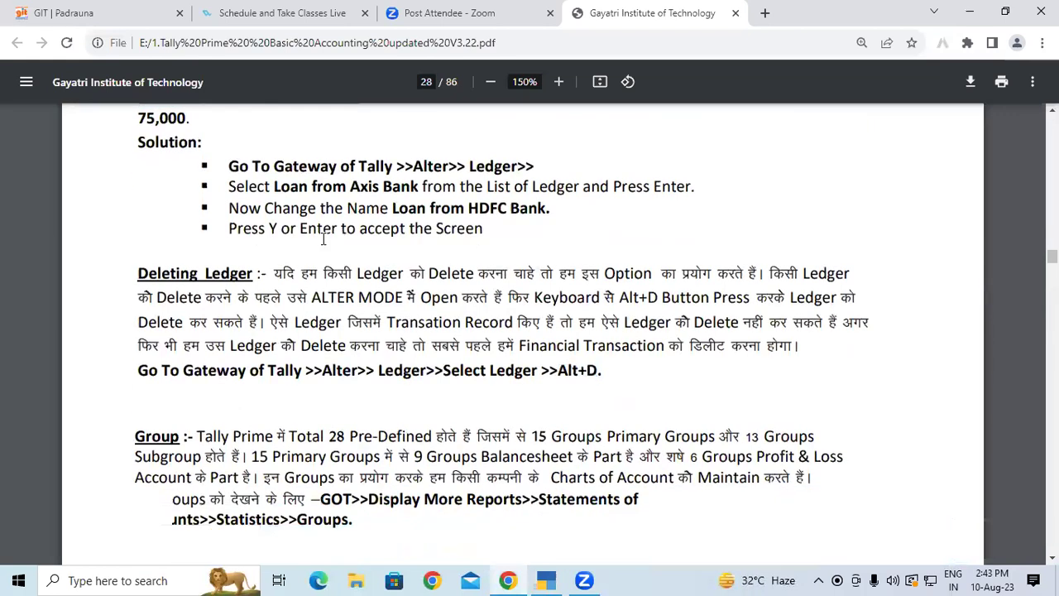
scroll(323, 238, "down", 1)
left_click_drag(136, 198, 620, 287)
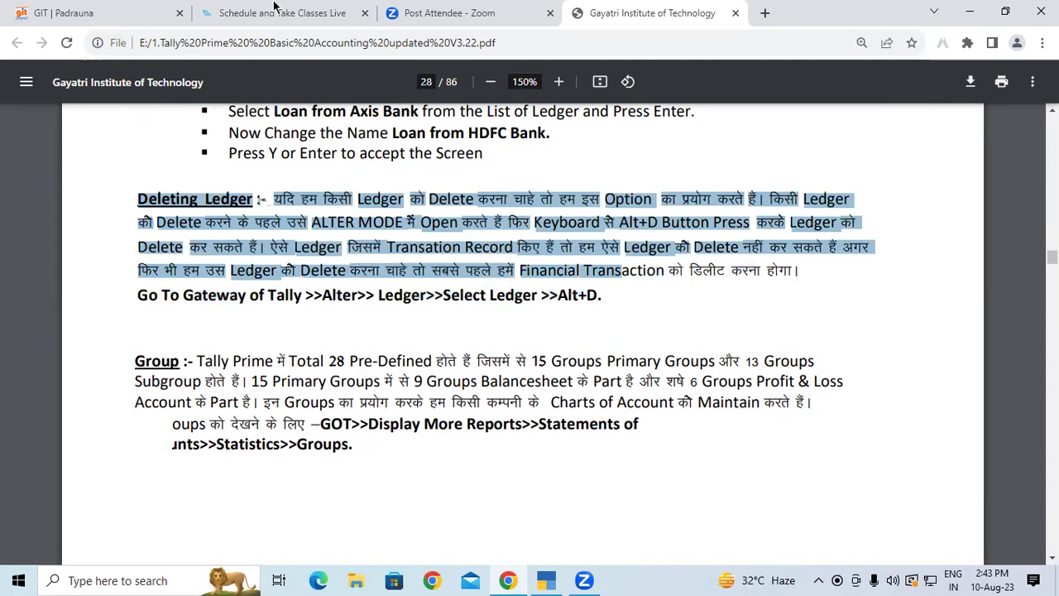
- Read the PDF's Group section on predefined primary groups and subgroups, and the path for viewing the groups
left_click(120, 369)
left_click_drag(135, 362, 720, 362)
left_click_drag(269, 383, 598, 374)
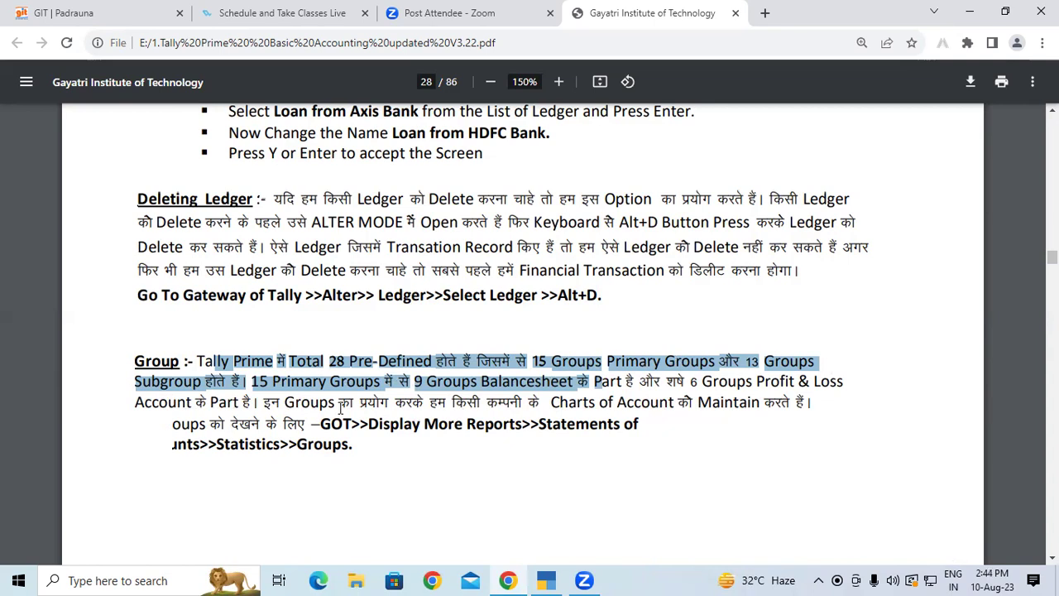
left_click_drag(692, 383, 725, 389)
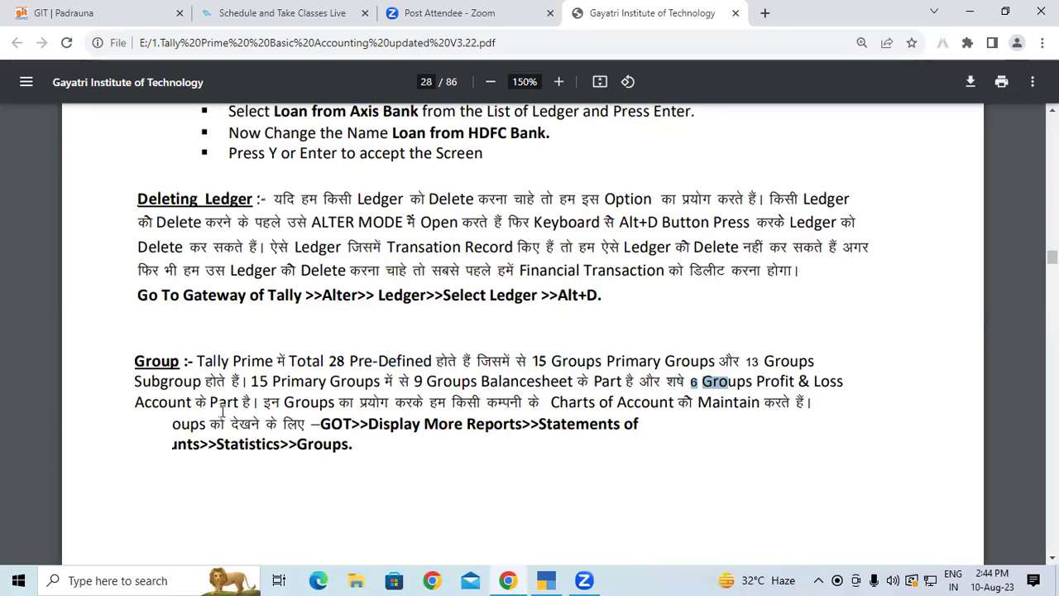
left_click_drag(220, 414, 322, 414)
left_click(351, 427)
left_click(404, 455)
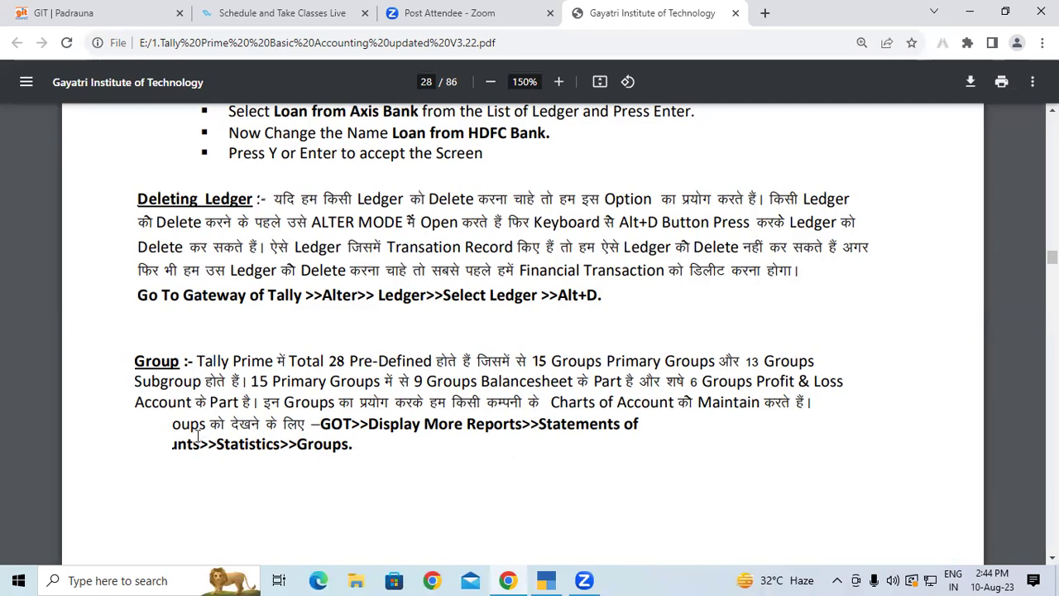
left_click_drag(298, 444, 349, 444)
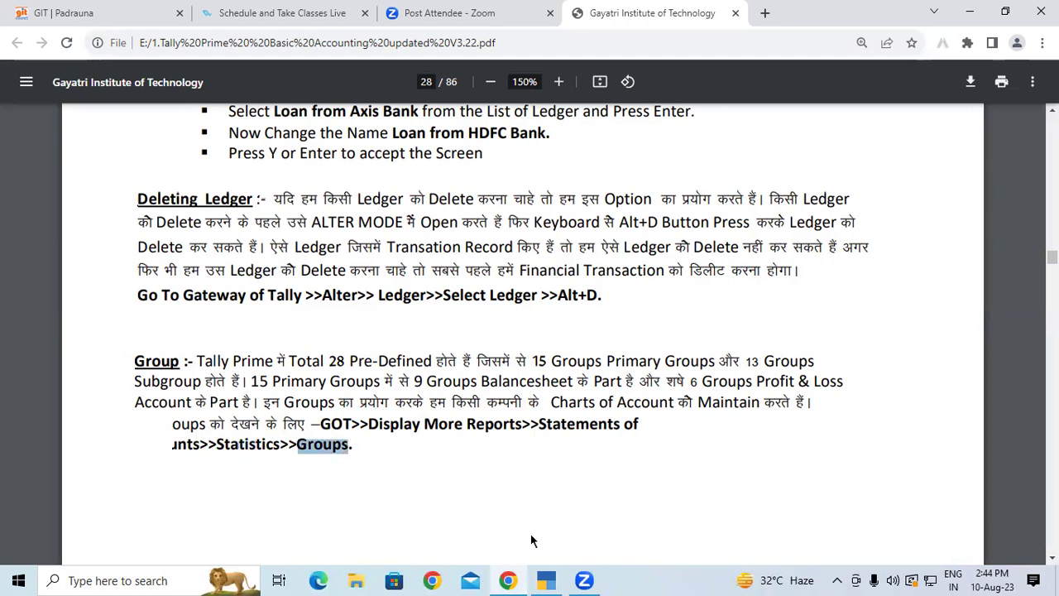
- Switch to TallyPrime and open the Statistics report from the Statements of Accounts
left_click(547, 579)
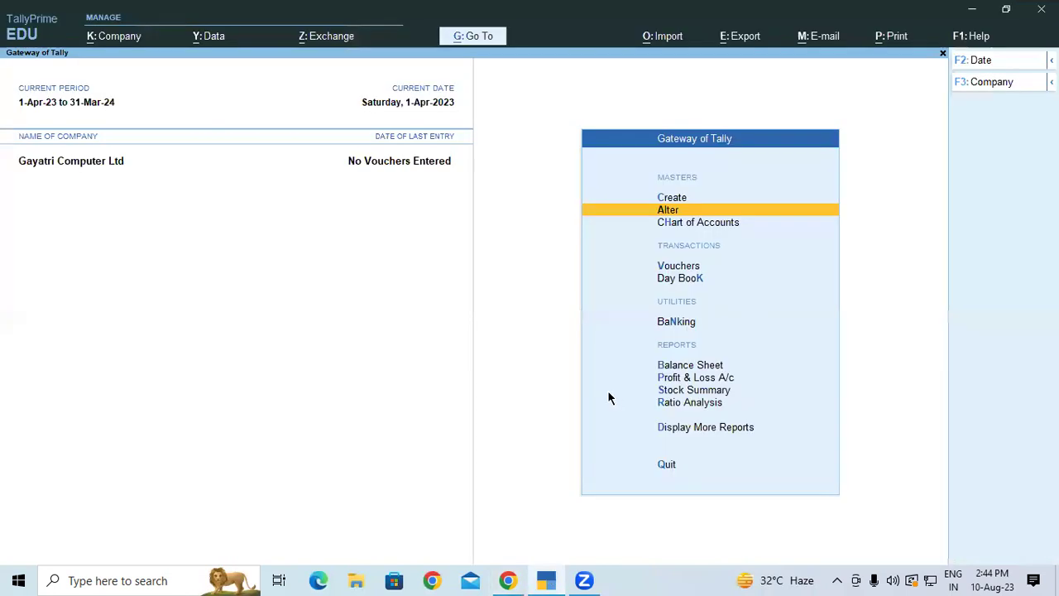
key("Escape")
key("n")
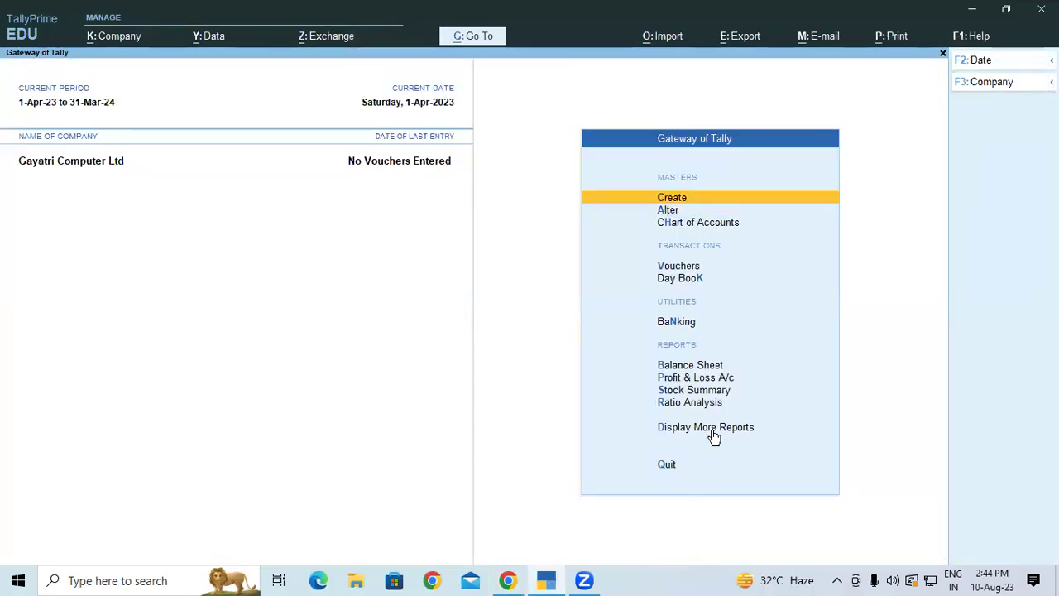
left_click(713, 430)
left_click(710, 435)
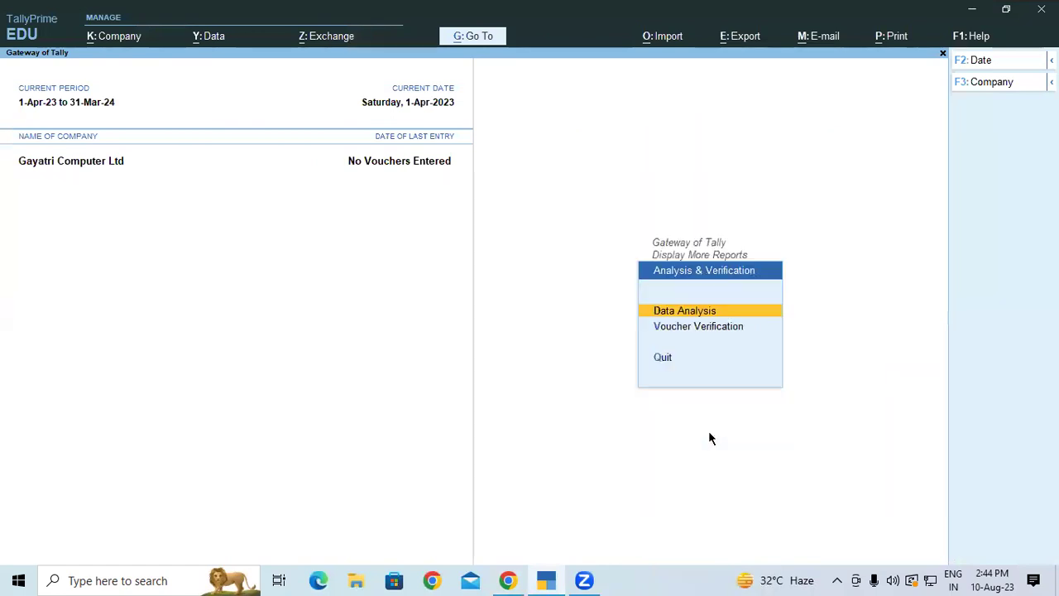
left_click(654, 349)
left_click(711, 282)
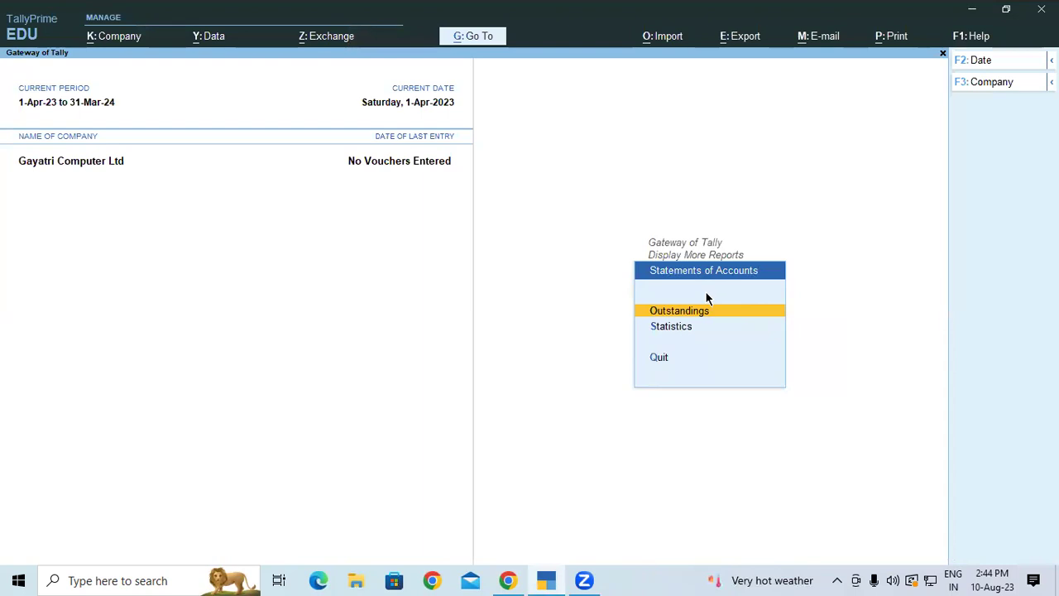
left_click(672, 328)
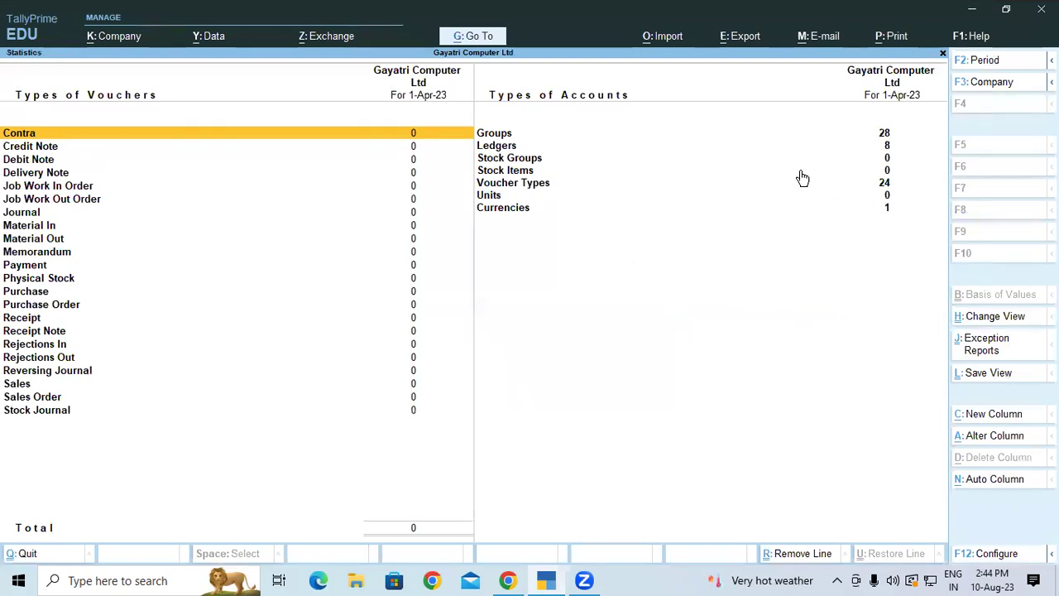
- Check the Groups and Ledgers entries under Types of Accounts, and return to the Gateway of Tally
left_click(550, 139)
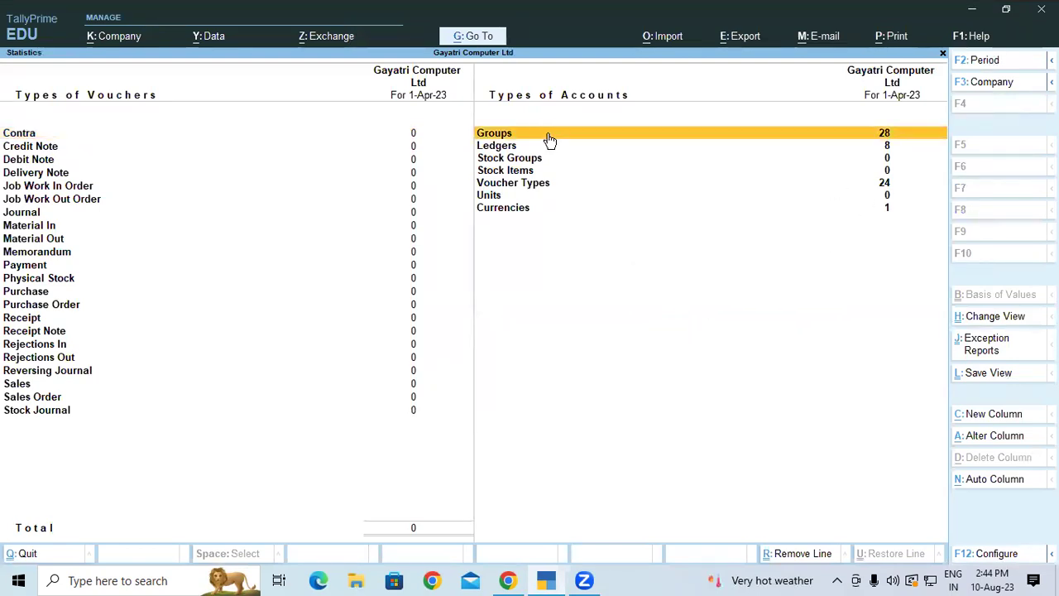
left_click(522, 149)
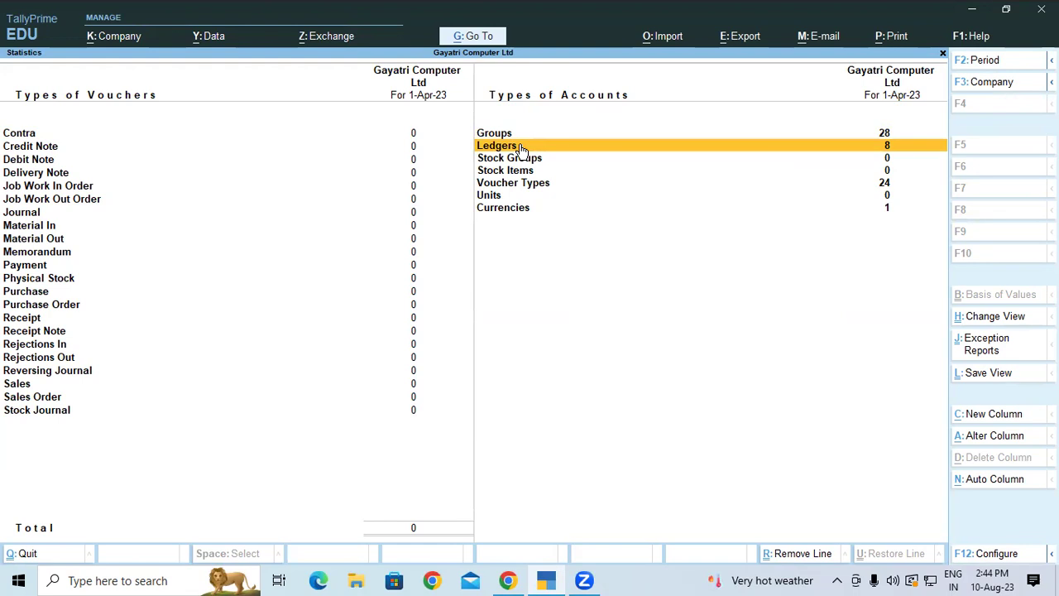
key("Escape")
key("Escape")
key("Escape")
key("Escape")
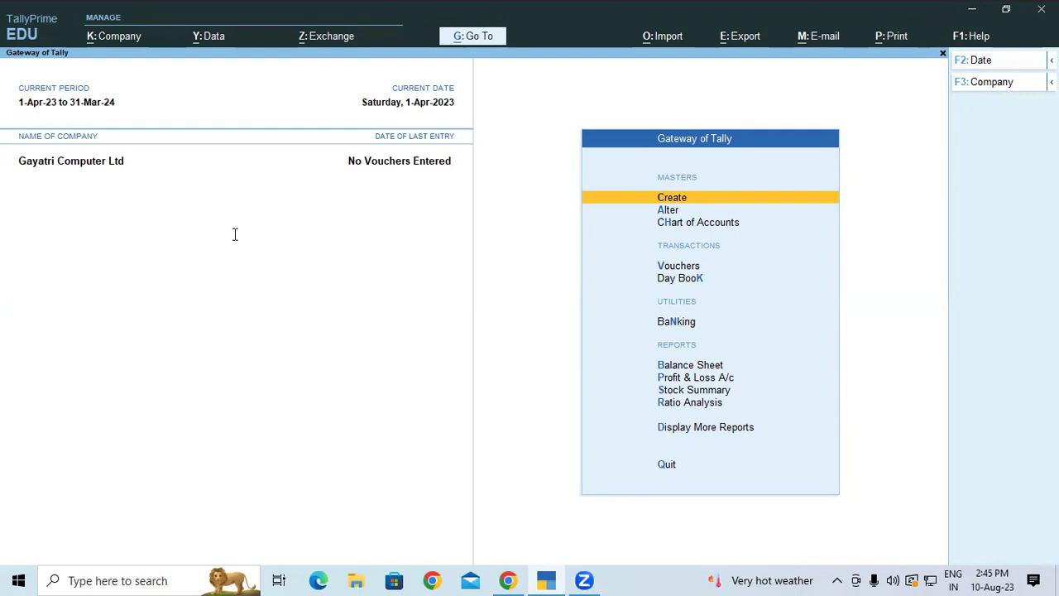
- Switch to the PDF and read the Group Creation introduction with its Outstanding Expense Group example
key("alt+Tab")
scroll(363, 307, "down", 10)
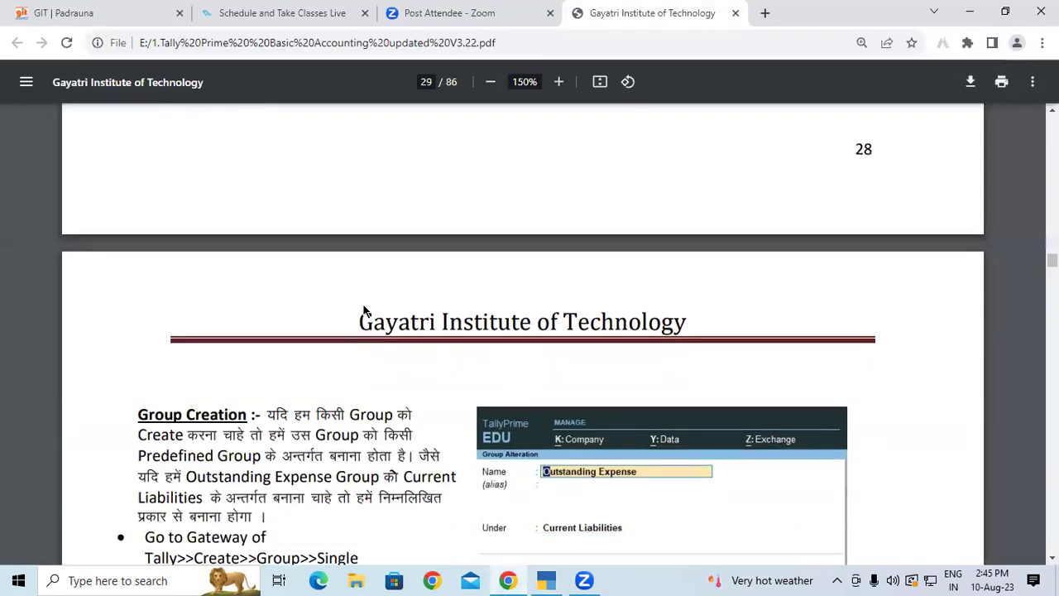
left_click_drag(139, 259, 248, 261)
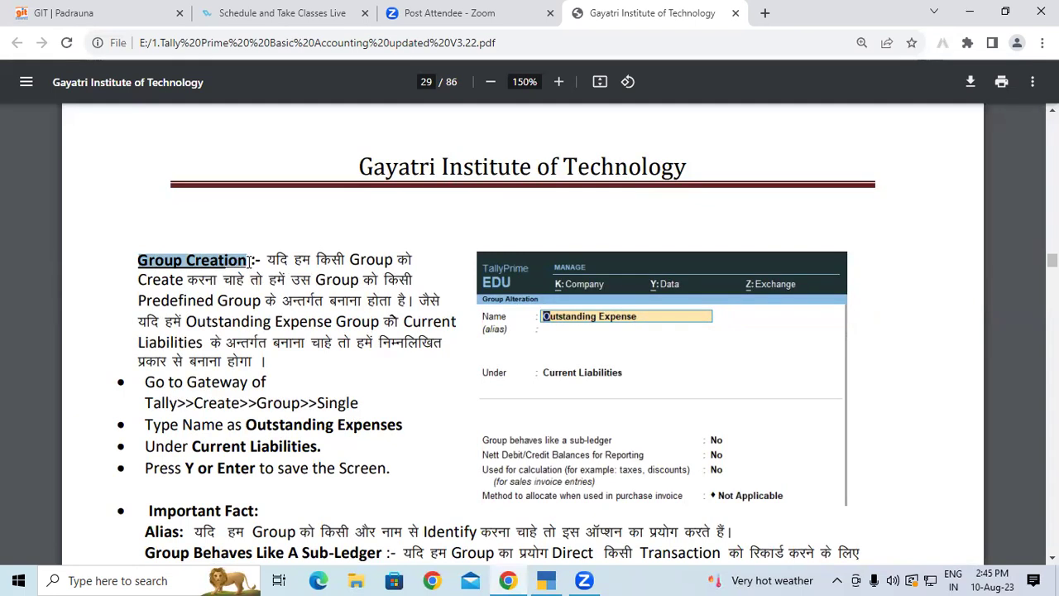
left_click_drag(187, 321, 318, 324)
left_click_drag(413, 322, 370, 324)
left_click(212, 327)
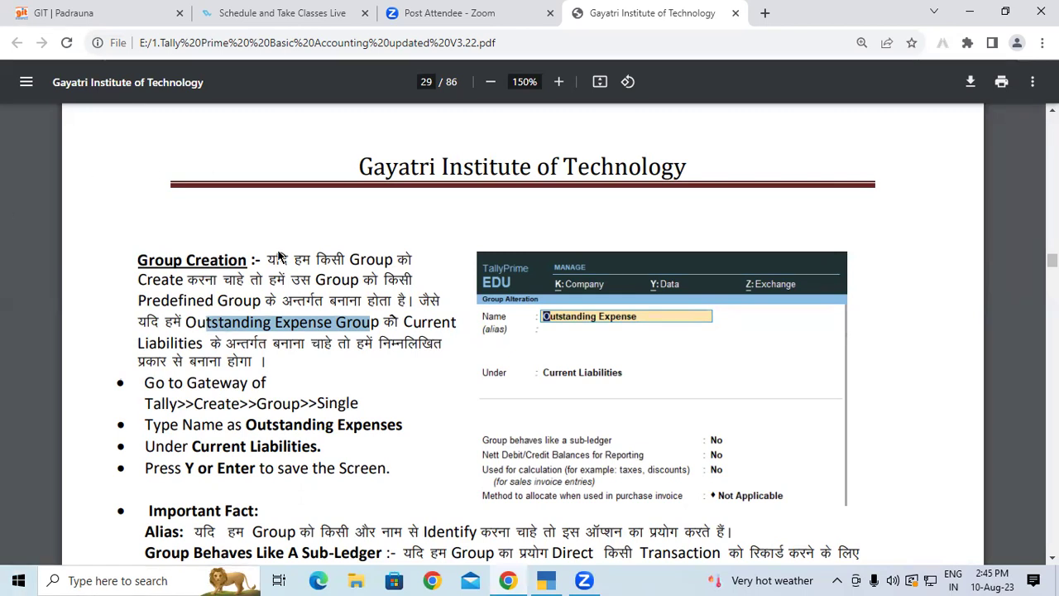
- Read the PDF's path for creating a single group and the instruction for naming it Outstanding Expenses
left_click_drag(146, 382, 281, 383)
left_click_drag(169, 403, 348, 406)
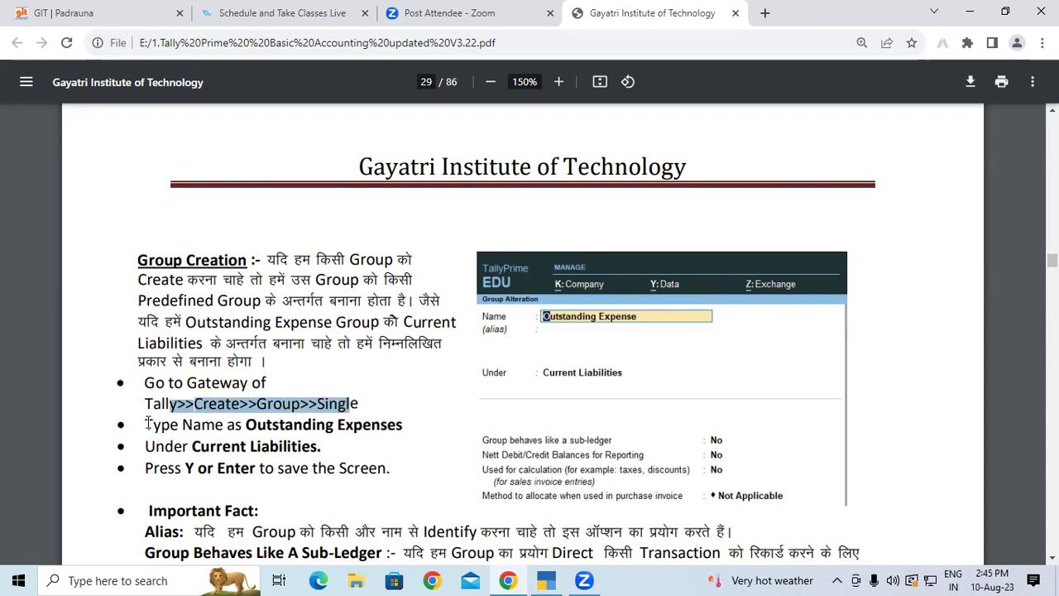
left_click_drag(144, 418, 406, 424)
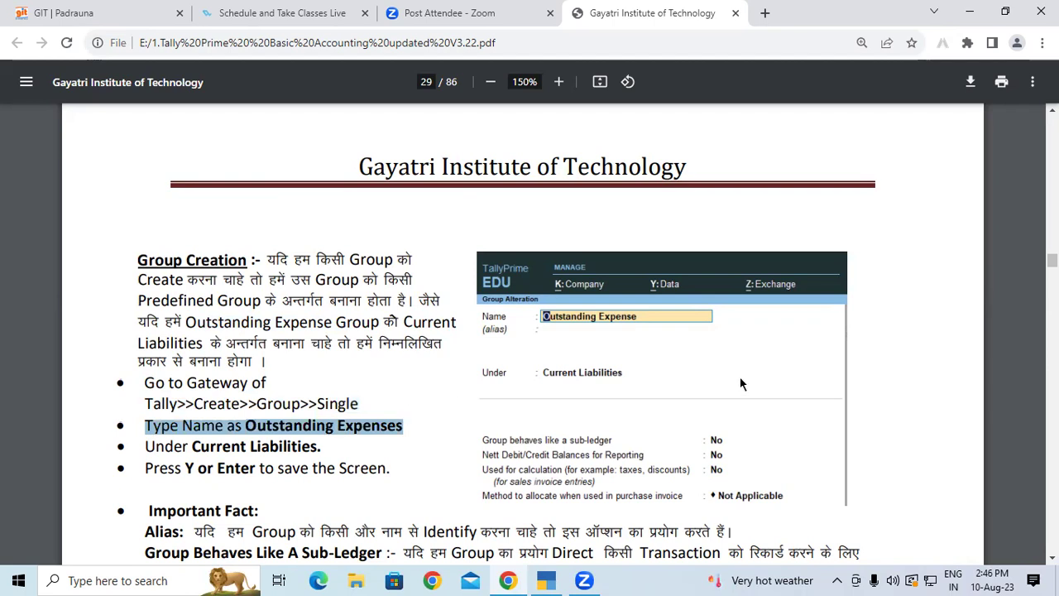
left_click(670, 323)
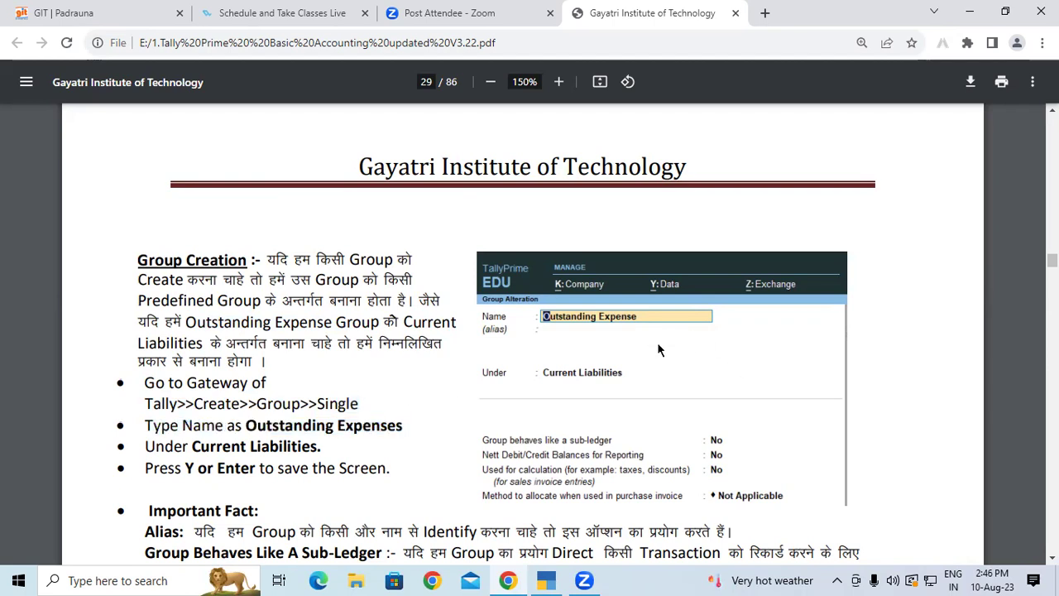
left_click_drag(239, 424, 386, 429)
left_click(356, 421)
- Review the PDF's instructions for placing the group under Current Liabilities and saving the screen
left_click_drag(184, 453, 280, 444)
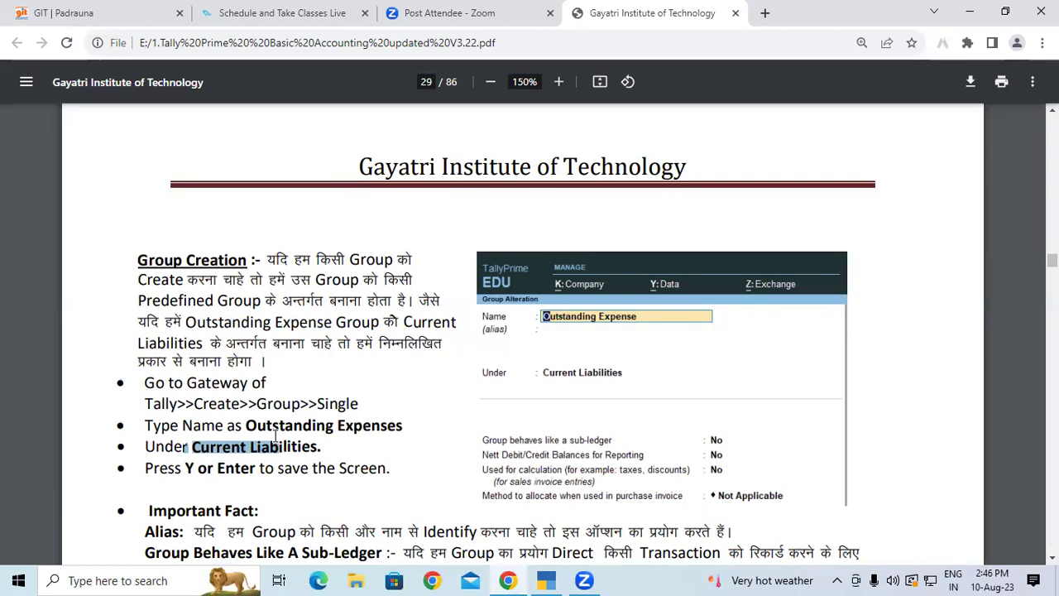
scroll(240, 422, "down", 1)
left_click_drag(200, 383, 213, 391)
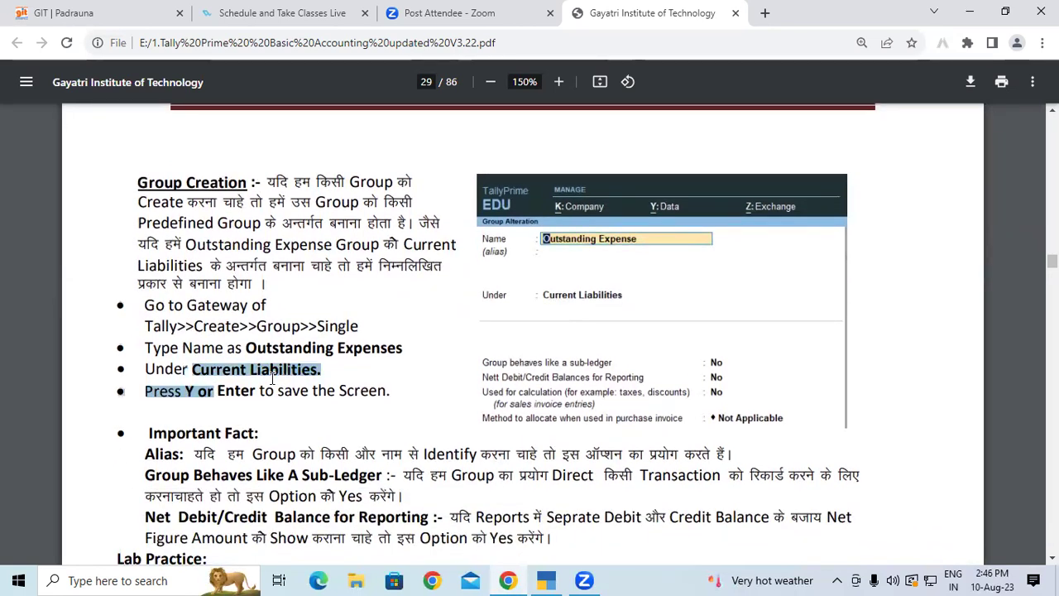
left_click_drag(284, 348, 354, 349)
left_click_drag(231, 369, 323, 369)
scroll(412, 263, "down", 1)
scroll(412, 263, "down", 2)
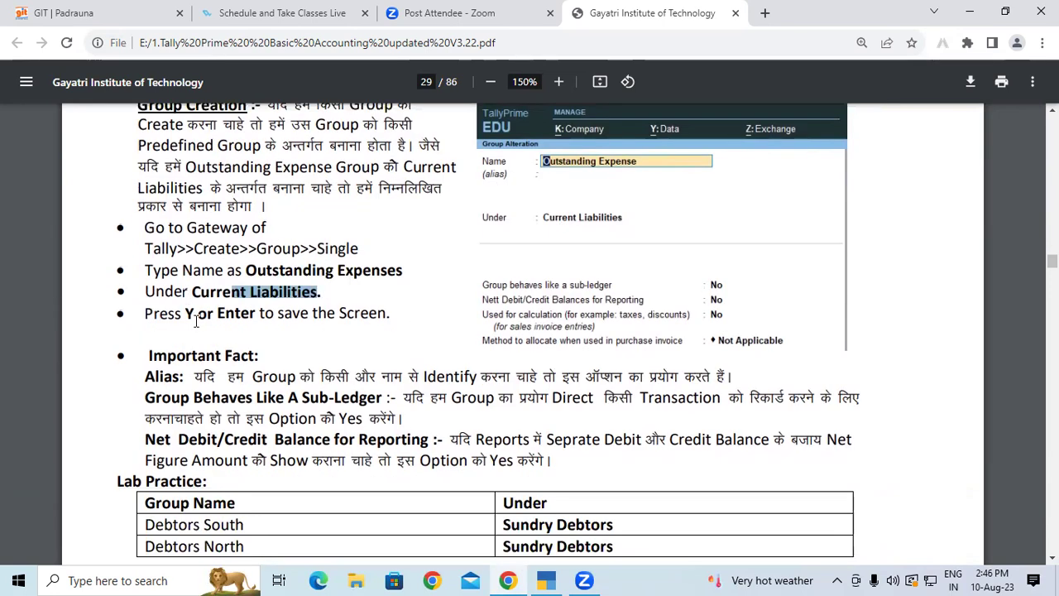